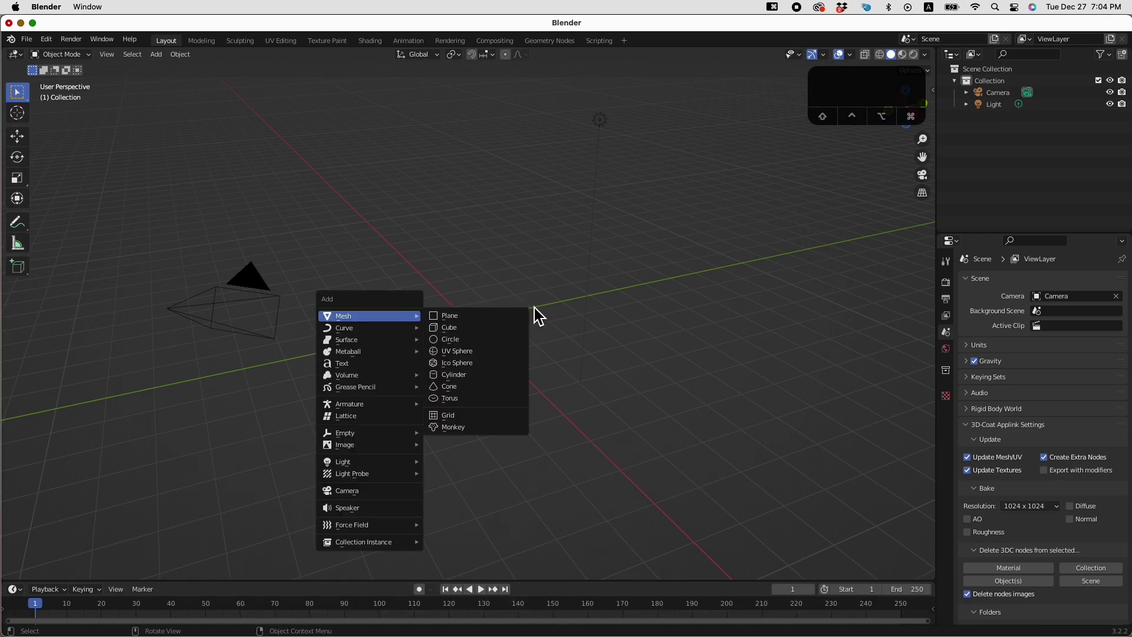
Add a cube mesh at the scene origin and show the modifier settings.
{"action": "left_click", "coordinate": [523, 327]}
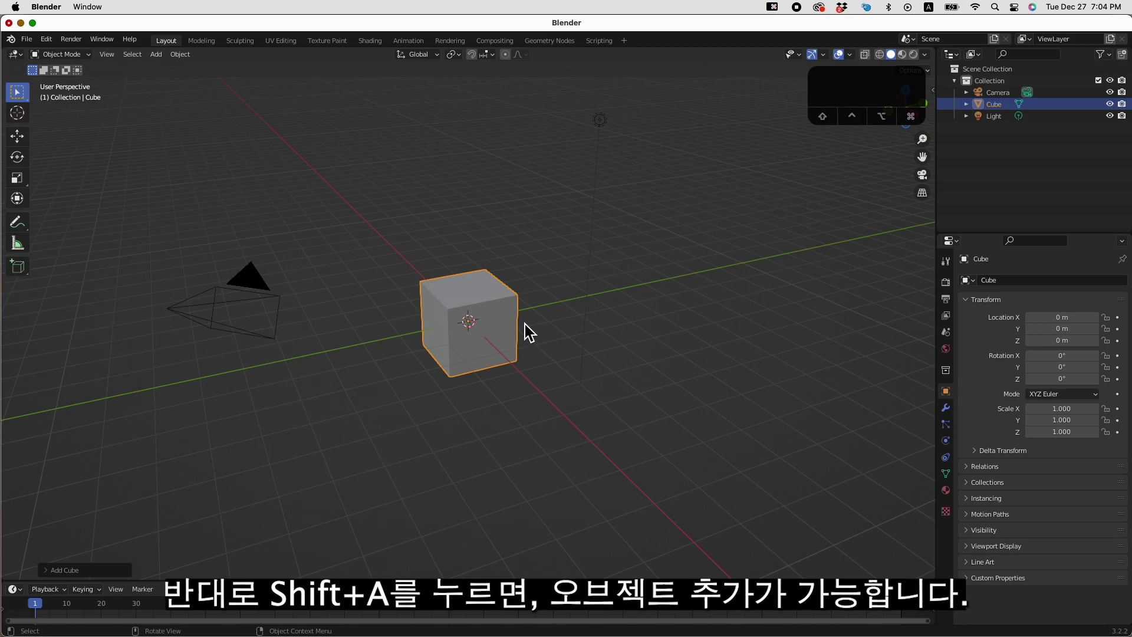
{"action": "left_click", "coordinate": [946, 408]}
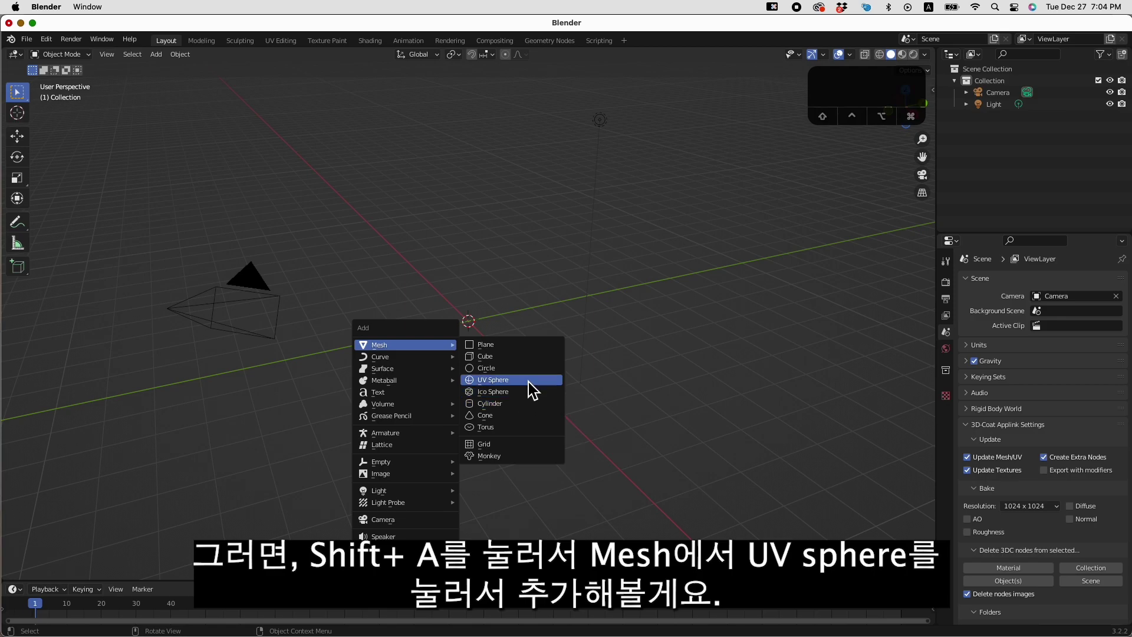
Add a UV sphere at the scene origin and scale it up to nearly twice its size.
{"action": "left_click", "coordinate": [531, 382]}
{"action": "key", "text": "s"}
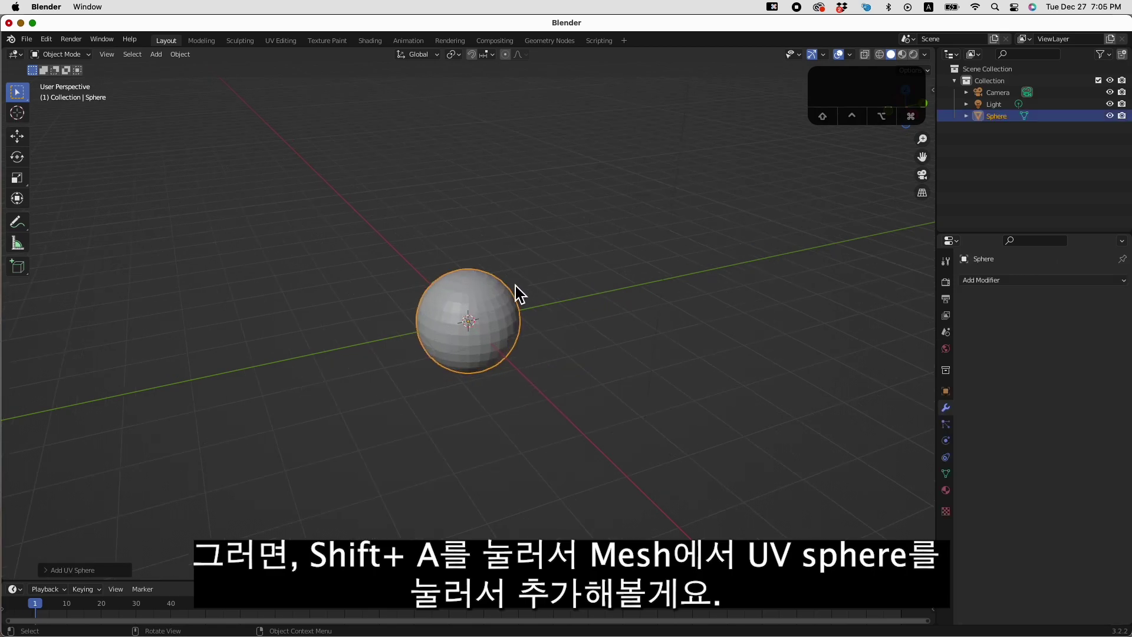
{"action": "left_click", "coordinate": [502, 305]}
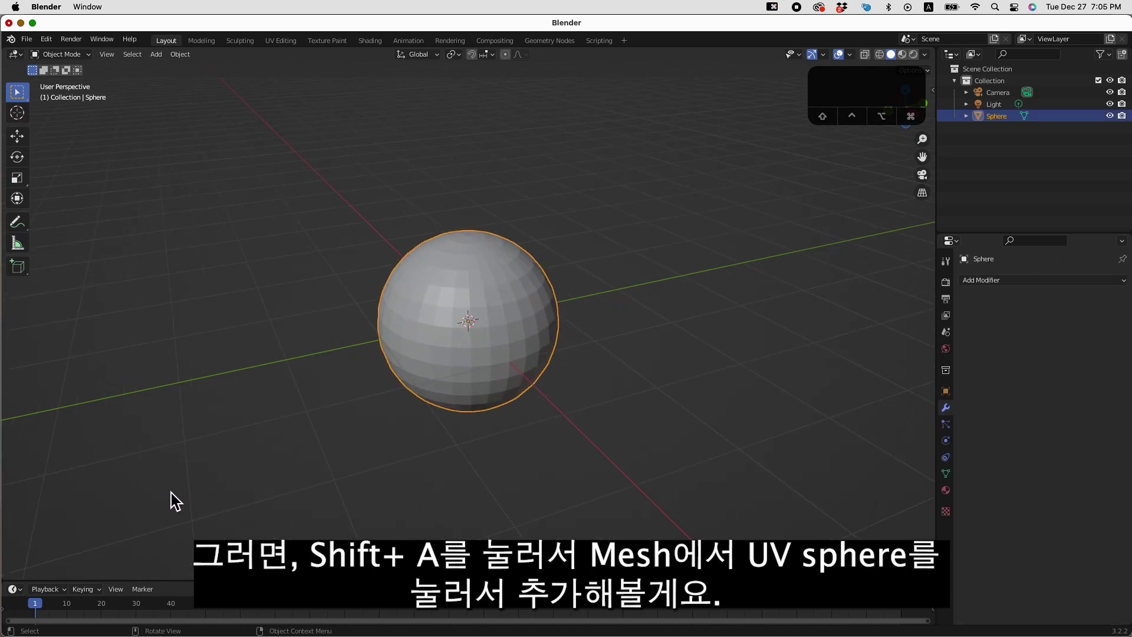
Add a Remesh modifier to the sphere.
{"action": "left_click", "coordinate": [1023, 280]}
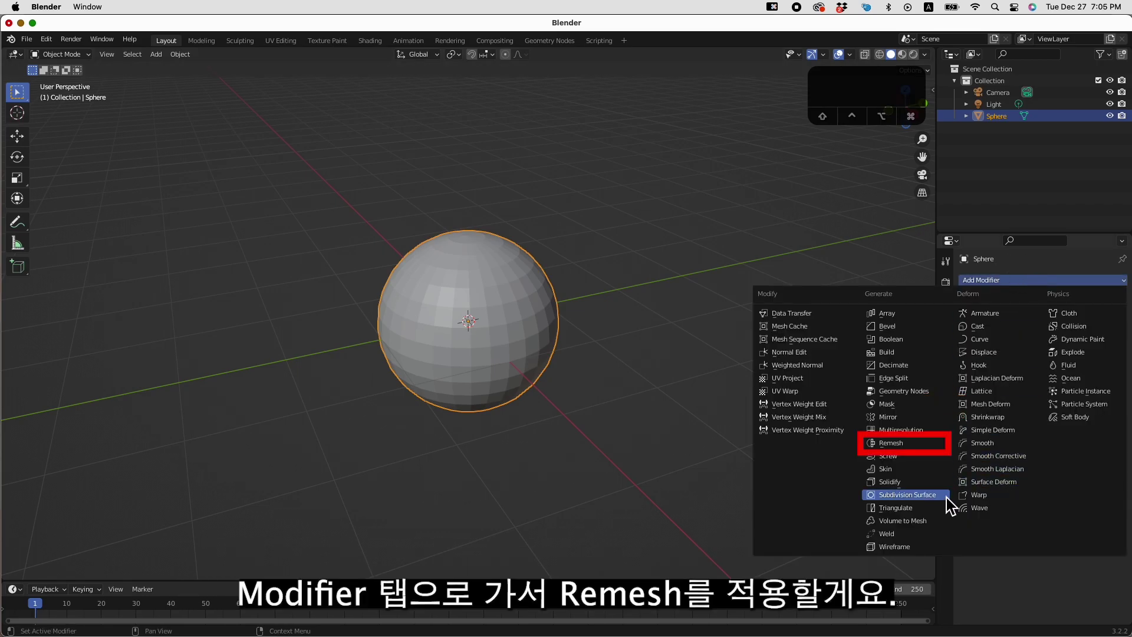
{"action": "left_click", "coordinate": [923, 443]}
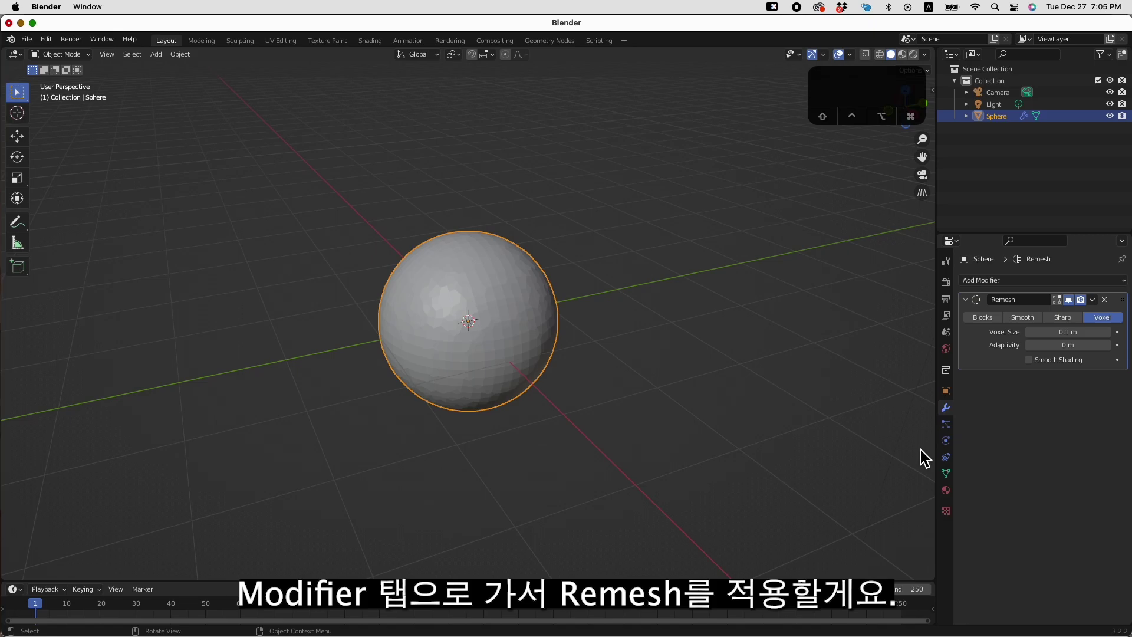
Try the Sharp, Smooth and Blocks modes of the sphere's Remesh modifier.
{"action": "left_click", "coordinate": [1086, 338]}
{"action": "mouse_move", "coordinate": [1086, 337]}
{"action": "left_mouse_down"}
{"action": "mouse_move", "coordinate": [1127, 338]}
{"action": "mouse_move", "coordinate": [1083, 328]}
{"action": "left_mouse_up"}
{"action": "left_click", "coordinate": [1079, 319]}
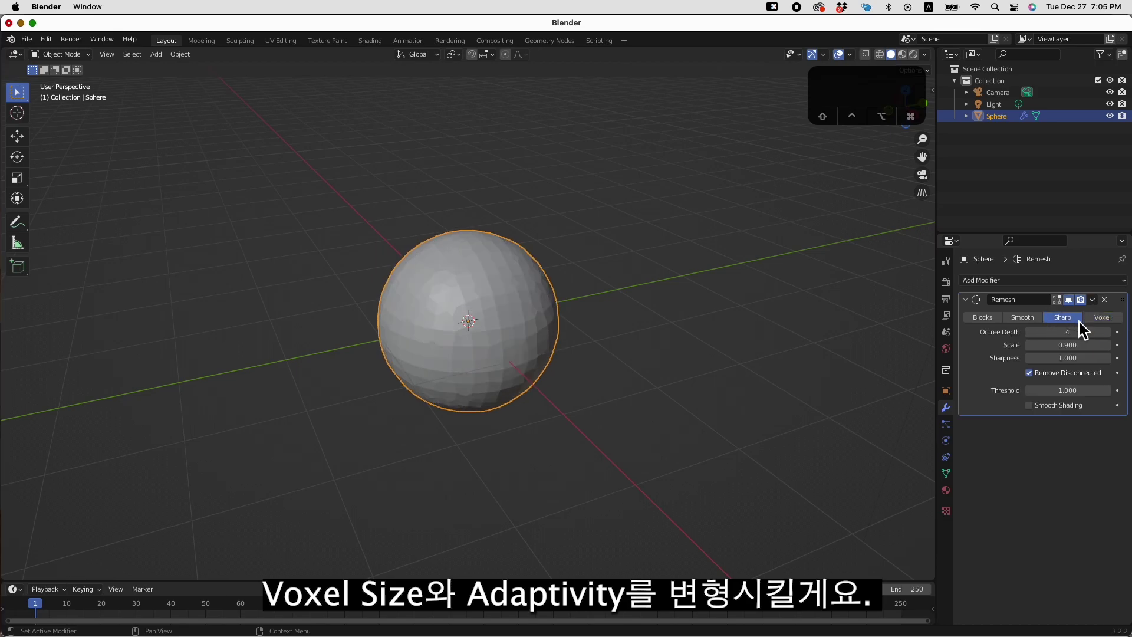
{"action": "left_click", "coordinate": [1025, 318]}
{"action": "left_click", "coordinate": [986, 318]}
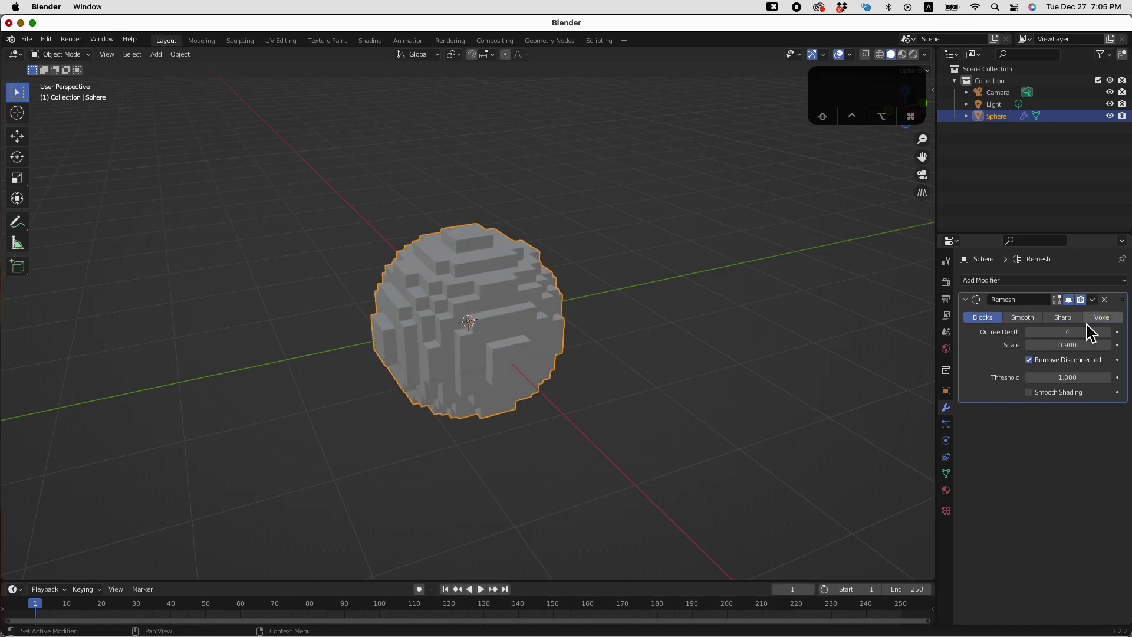
{"action": "left_click", "coordinate": [1037, 319]}
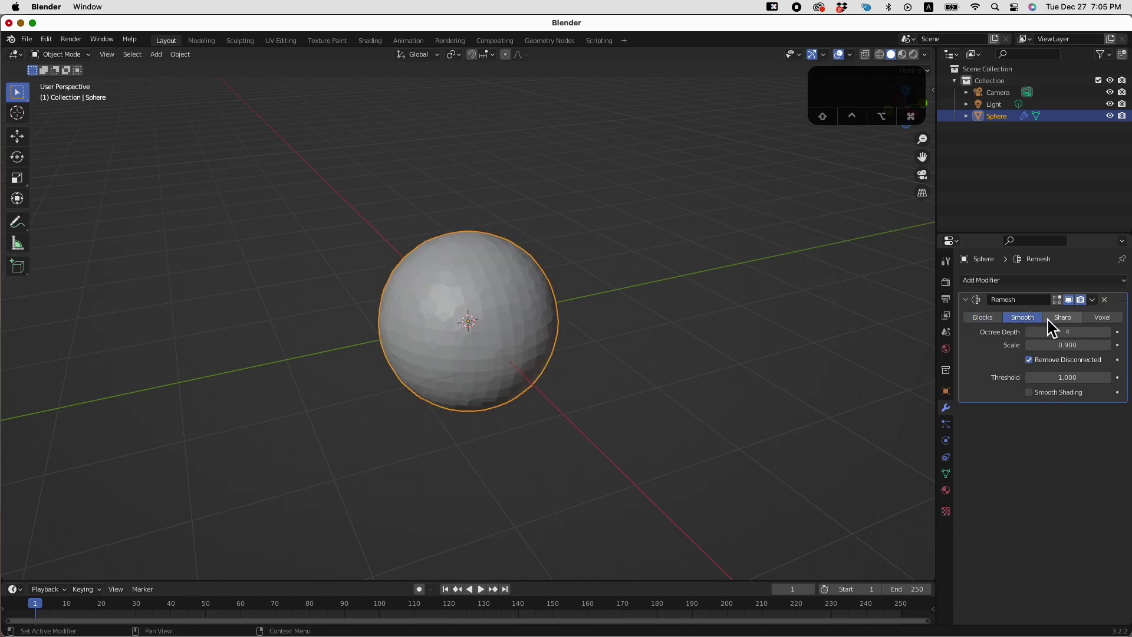
Set the Remesh modifier to Voxel mode with a voxel size of 0.316 m and an adaptivity of 0.1 m.
{"action": "left_click", "coordinate": [1108, 318]}
{"action": "mouse_move", "coordinate": [1055, 346]}
{"action": "left_mouse_down"}
{"action": "mouse_move", "coordinate": [1074, 353]}
{"action": "mouse_move", "coordinate": [1036, 353]}
{"action": "mouse_move", "coordinate": [1093, 355]}
{"action": "mouse_move", "coordinate": [1070, 352]}
{"action": "mouse_move", "coordinate": [1104, 338]}
{"action": "mouse_move", "coordinate": [1043, 350]}
{"action": "left_mouse_up"}
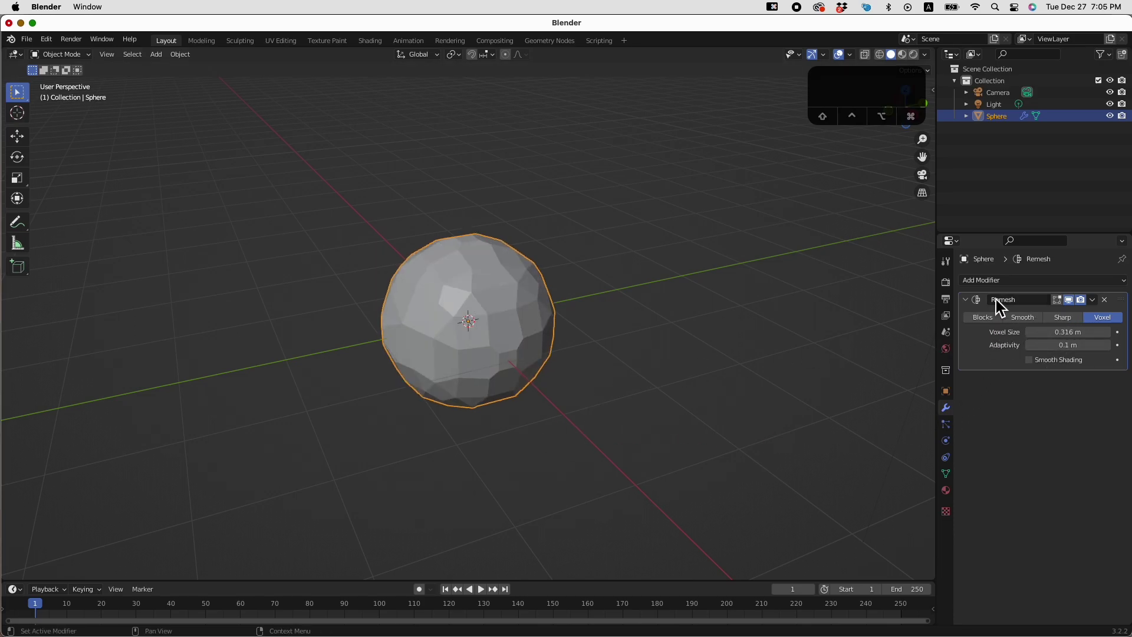
Add a Solidify modifier to the sphere and set its thickness to 0.14 m while viewing it in wireframe shading.
{"action": "left_click", "coordinate": [1002, 281]}
{"action": "left_click", "coordinate": [901, 483]}
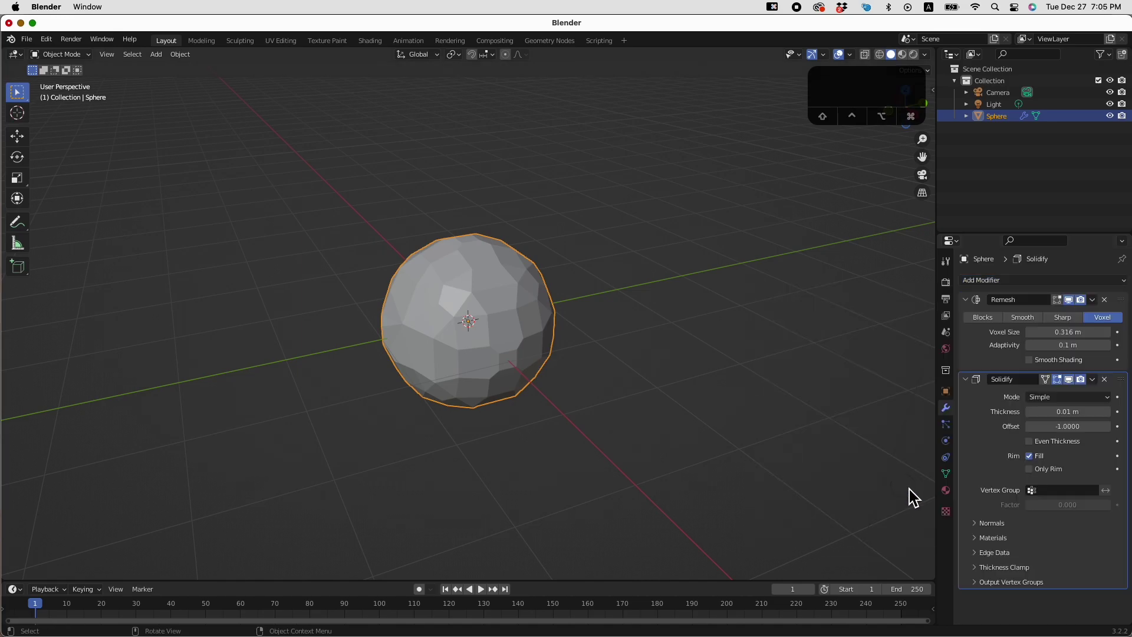
{"action": "left_click_drag", "start_coordinate": [1077, 418], "coordinate": [1105, 422]}
{"action": "left_click", "coordinate": [881, 55]}
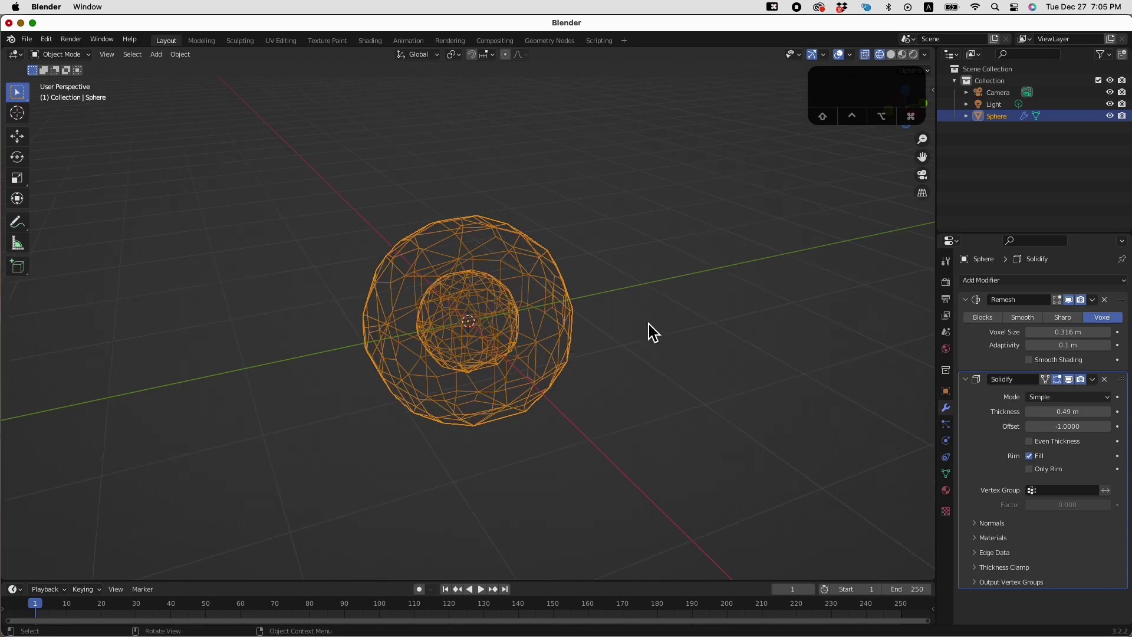
{"action": "mouse_move", "coordinate": [1074, 412]}
{"action": "left_mouse_down"}
{"action": "mouse_move", "coordinate": [1086, 421]}
{"action": "mouse_move", "coordinate": [1058, 424]}
{"action": "left_mouse_up"}
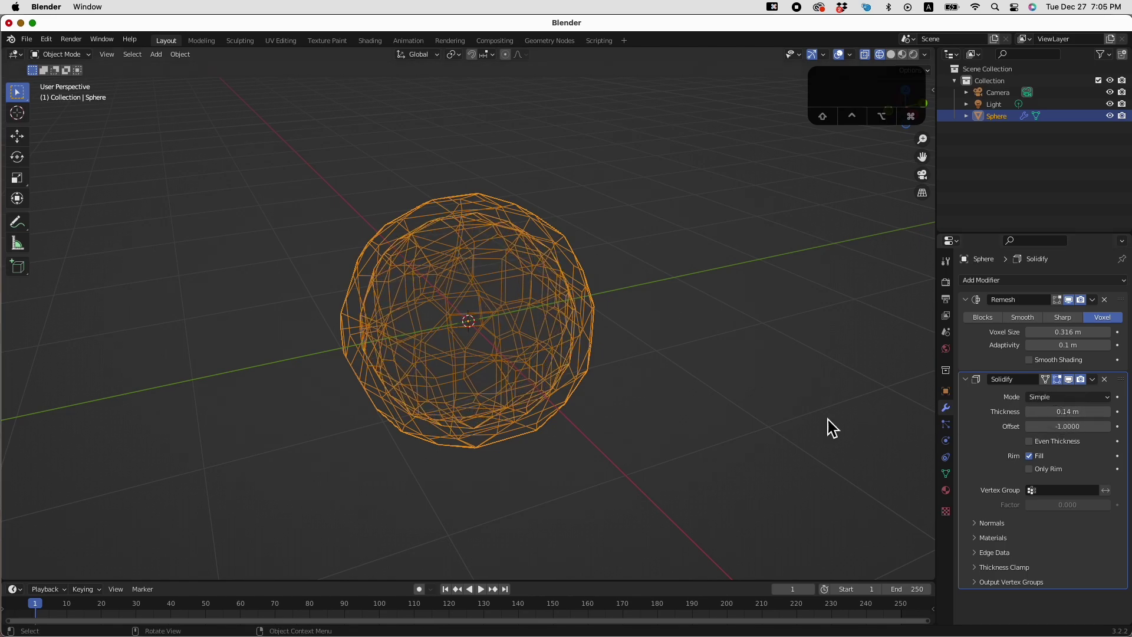
Compare how the sphere looks in the wireframe, solid, material preview and rendered viewport shading modes.
{"action": "left_click", "coordinate": [891, 54]}
{"action": "left_click", "coordinate": [901, 54]}
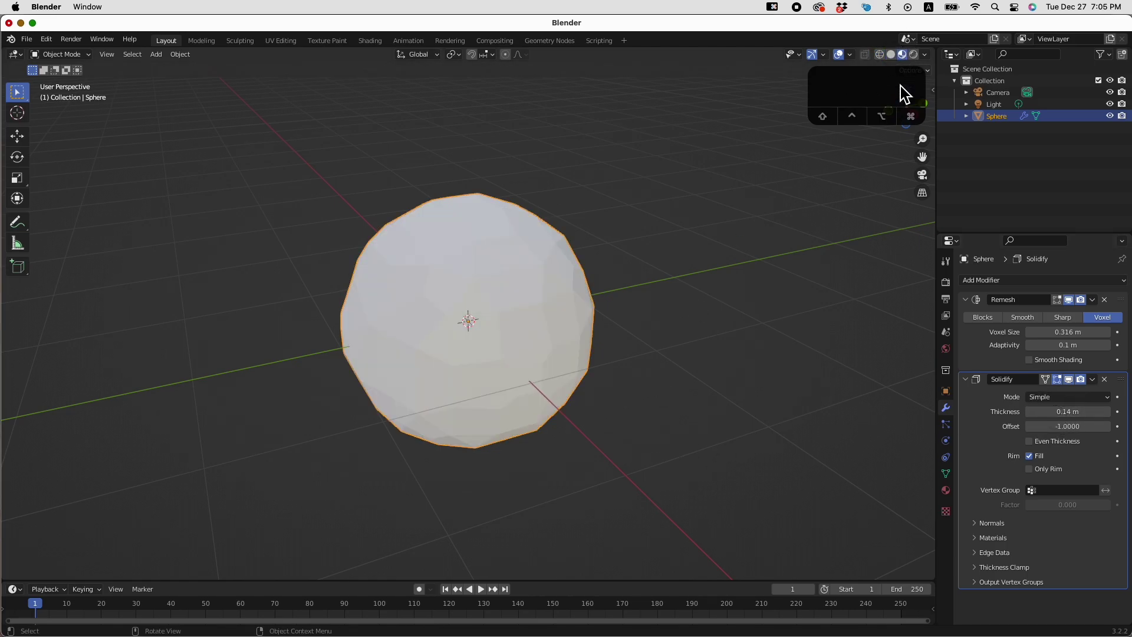
{"action": "left_click", "coordinate": [670, 508]}
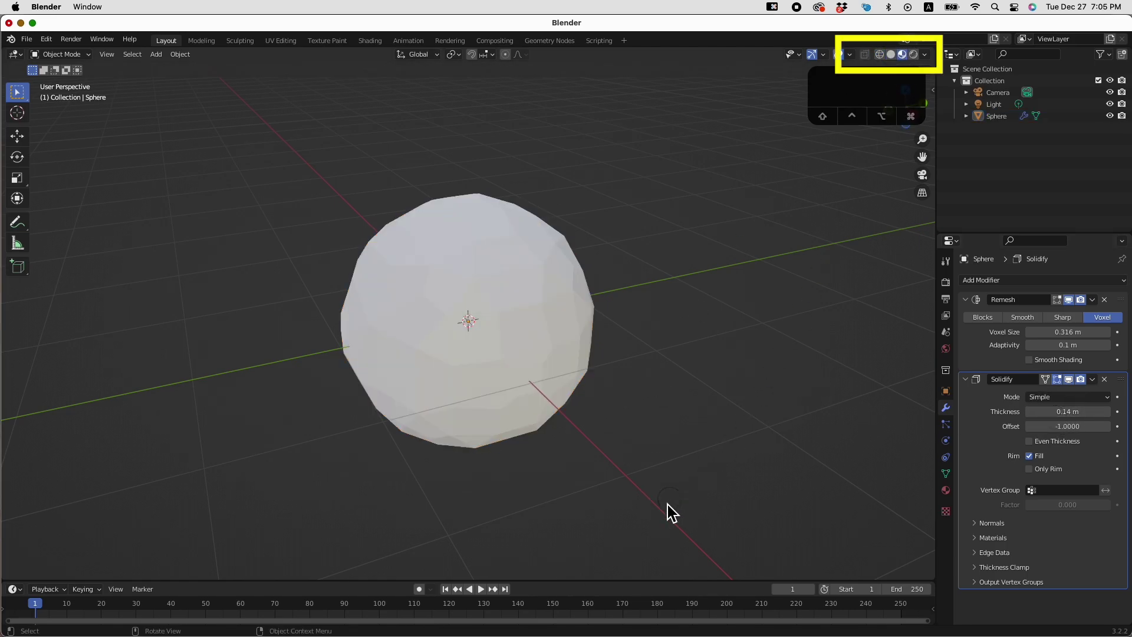
{"action": "left_click", "coordinate": [494, 386]}
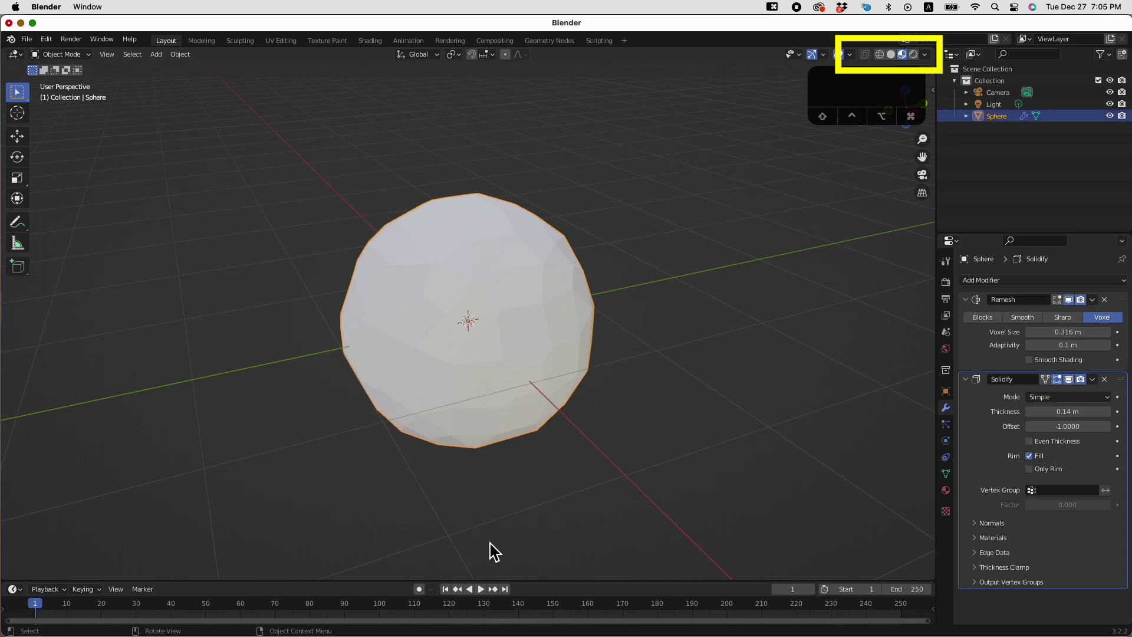
{"action": "left_click", "coordinate": [913, 54]}
{"action": "left_click", "coordinate": [945, 282]}
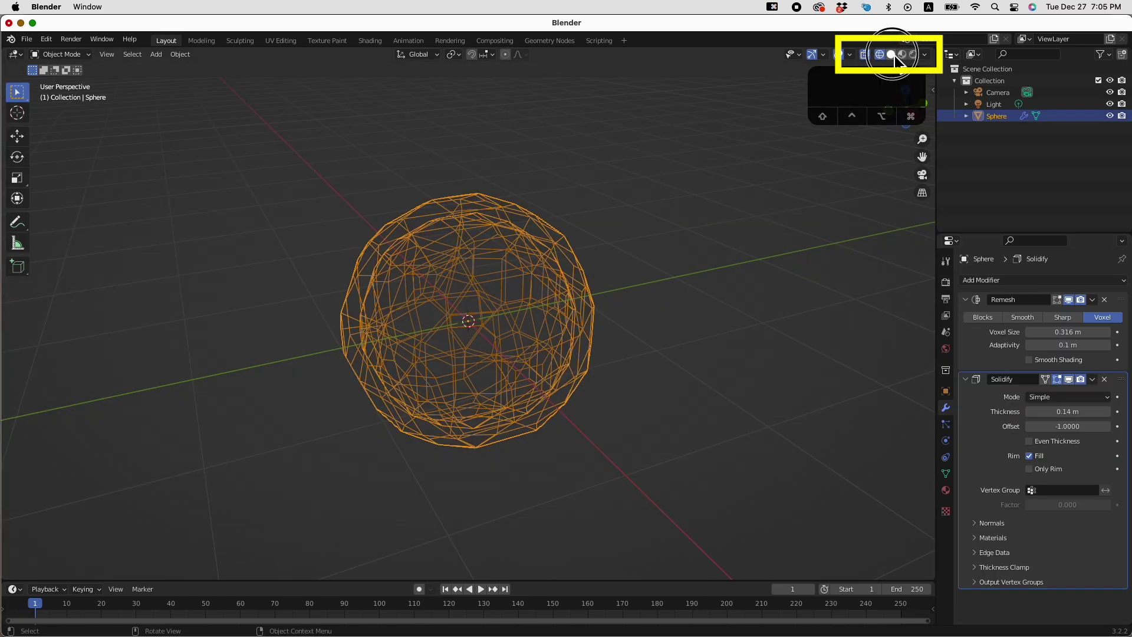
{"action": "left_click", "coordinate": [890, 54]}
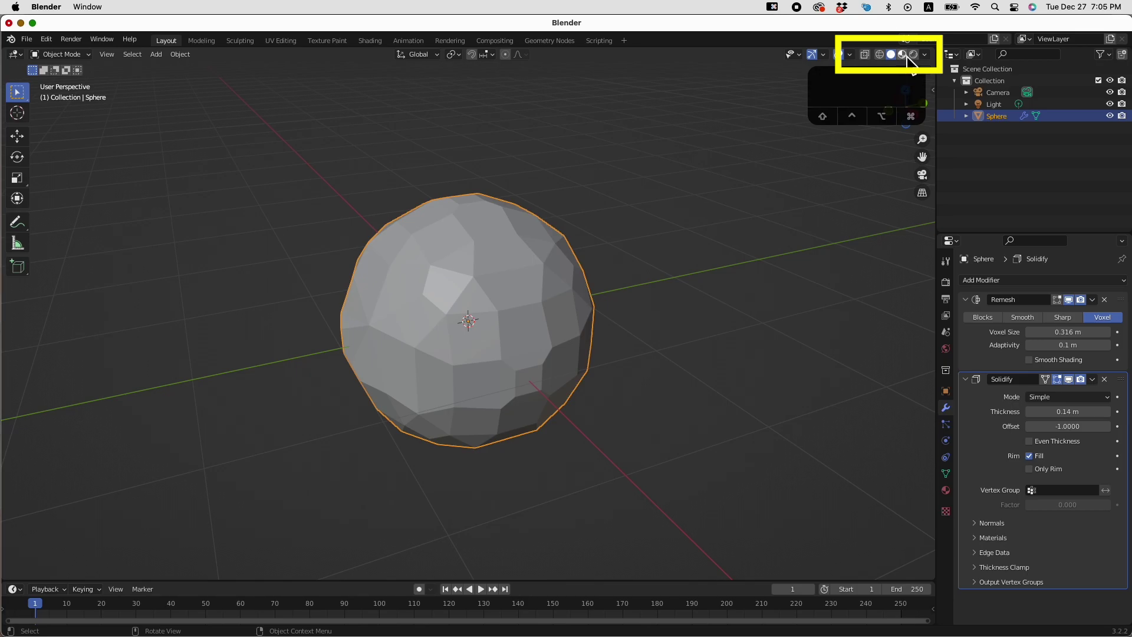
{"action": "left_click", "coordinate": [904, 55]}
{"action": "left_click", "coordinate": [674, 503]}
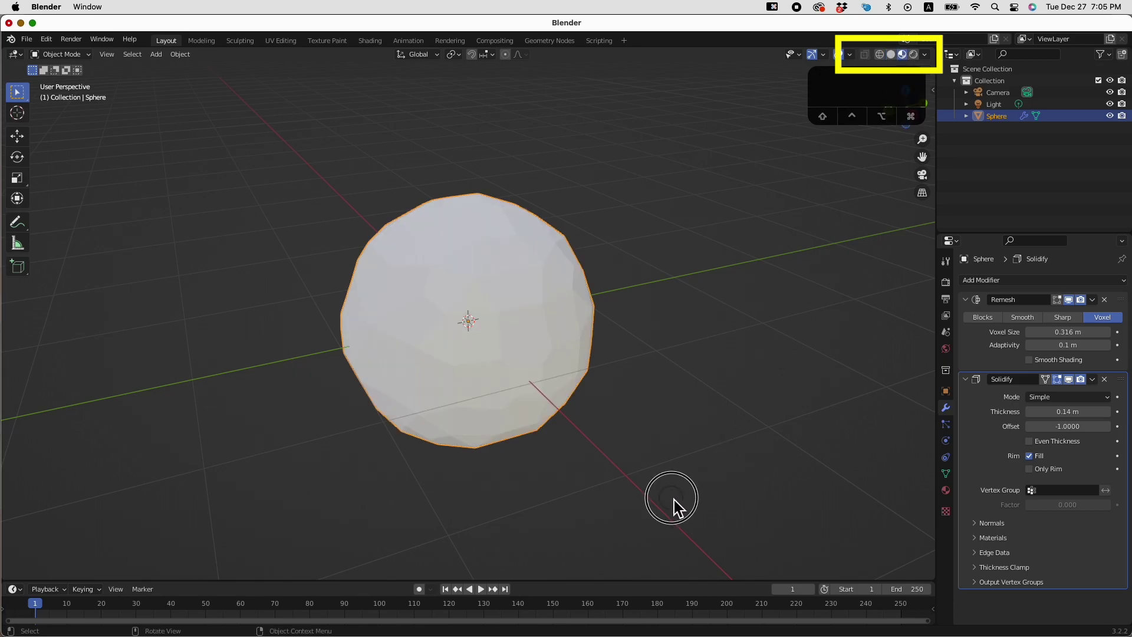
{"action": "left_click", "coordinate": [498, 391]}
Show the viewport in rendered shading and set the render engine to Cycles.
{"action": "left_click", "coordinate": [913, 55]}
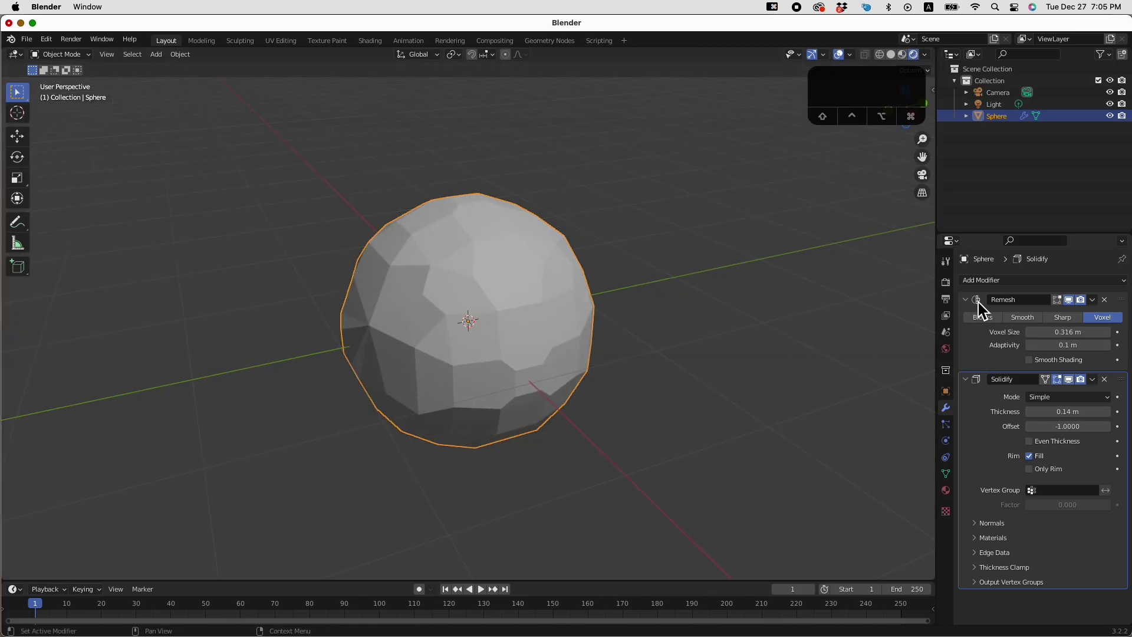
{"action": "left_click", "coordinate": [945, 281]}
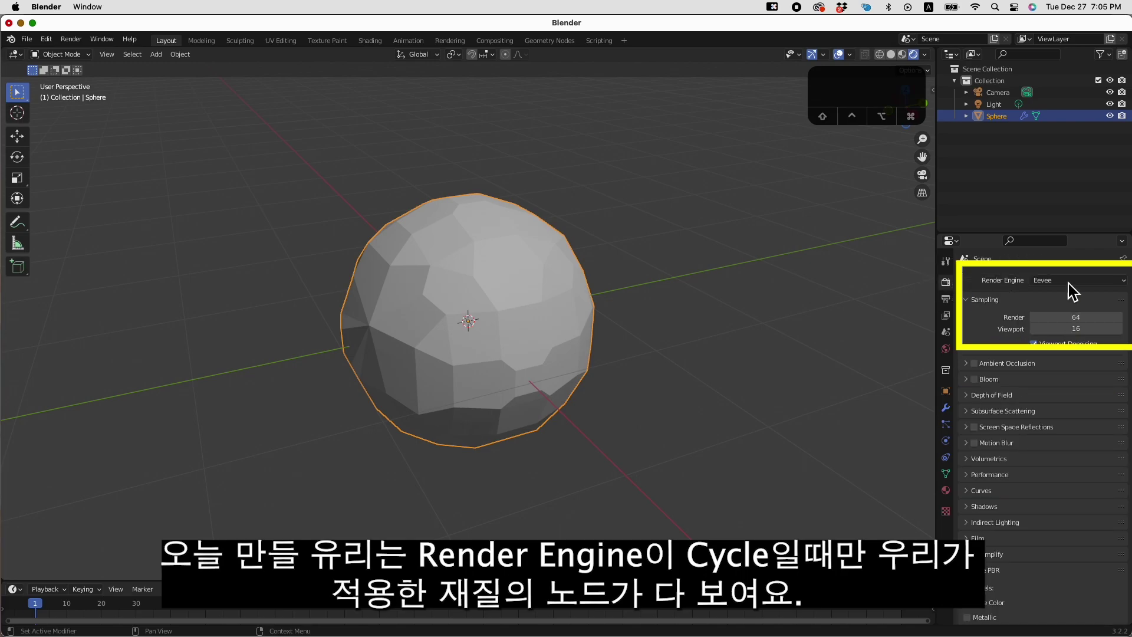
{"action": "left_click", "coordinate": [1068, 282]}
{"action": "left_click", "coordinate": [1082, 320]}
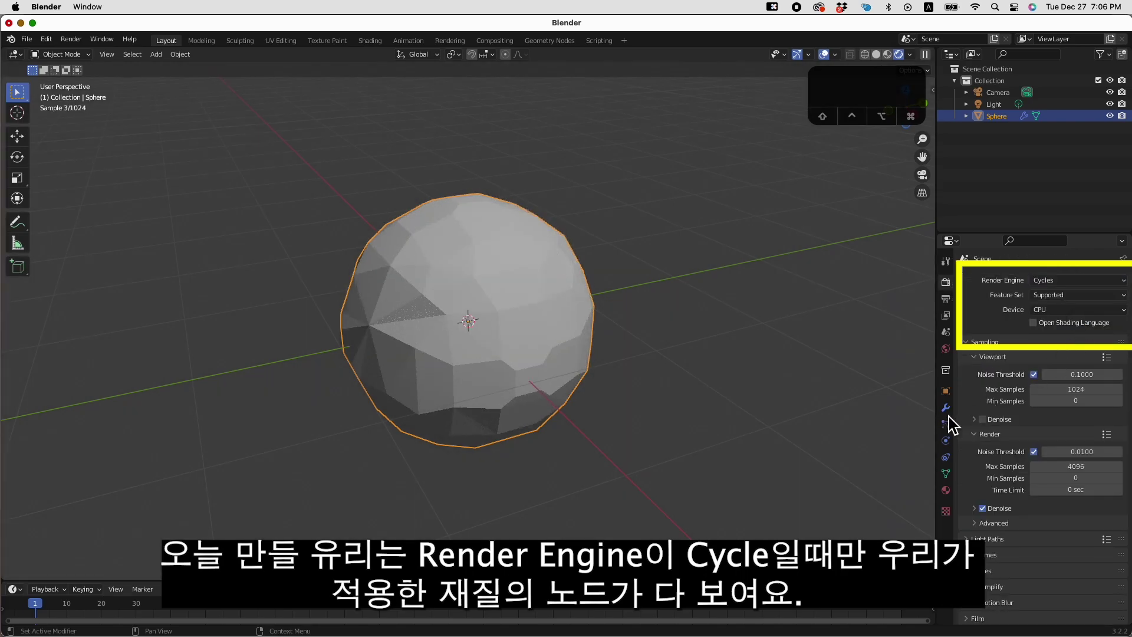
{"action": "left_click", "coordinate": [841, 502]}
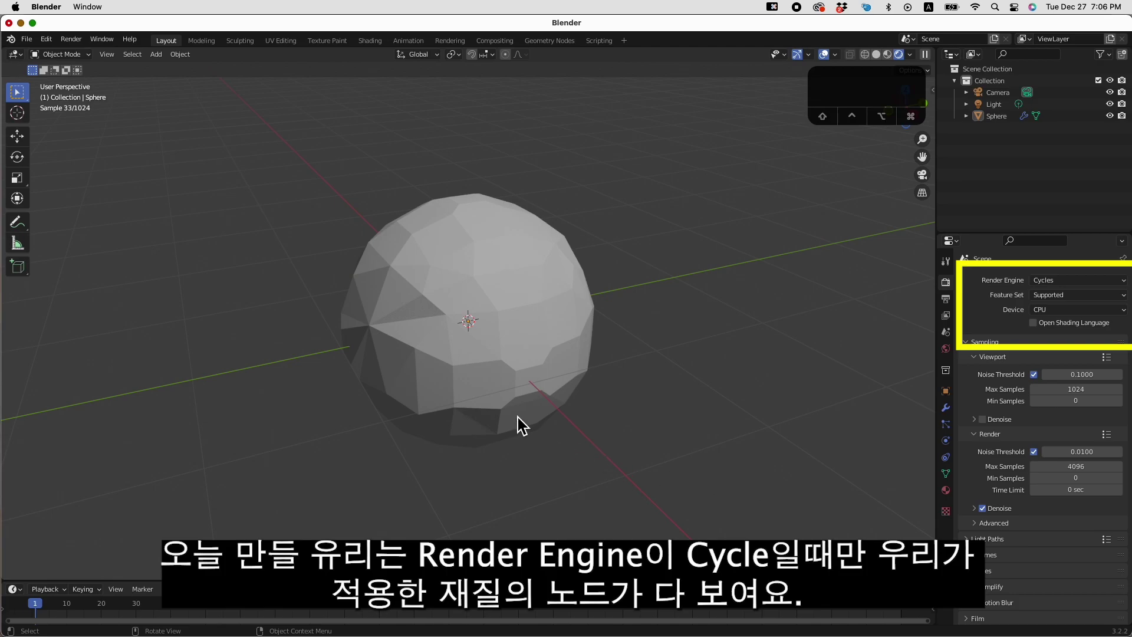
{"action": "left_click", "coordinate": [534, 407]}
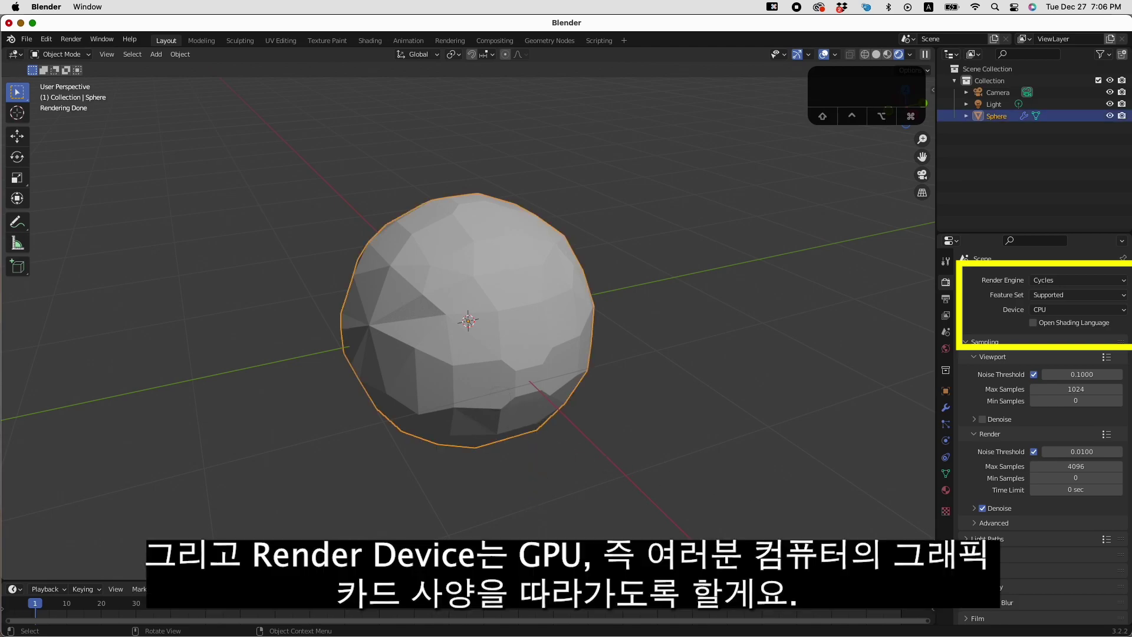
Create a new material for the sphere and switch to the Shading workspace.
{"action": "left_click", "coordinate": [945, 490]}
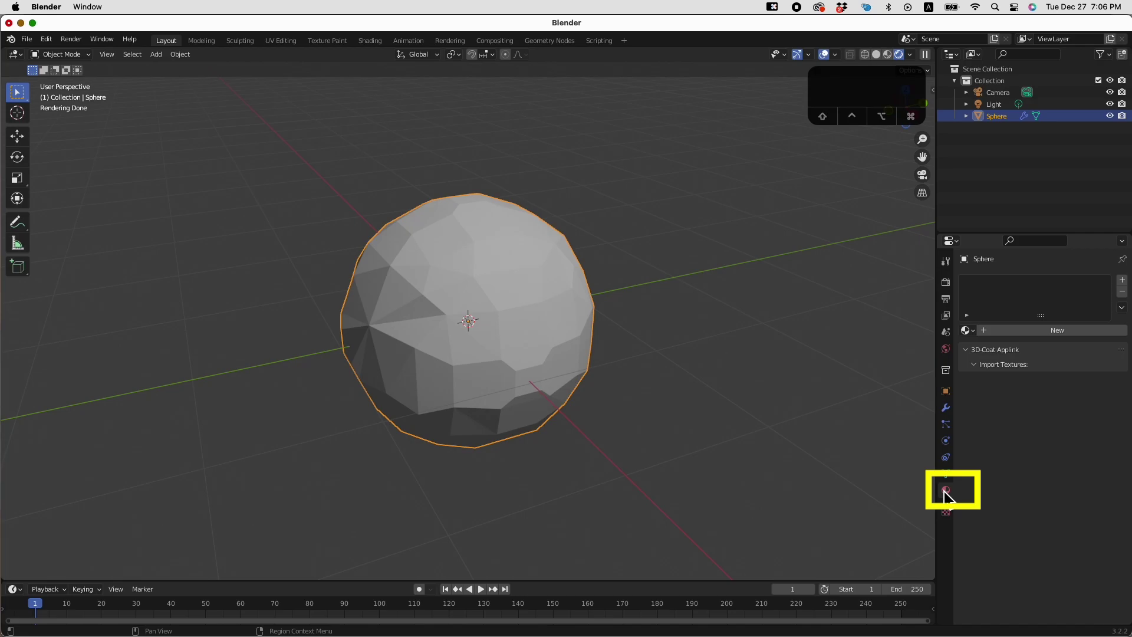
{"action": "left_click", "coordinate": [1038, 331]}
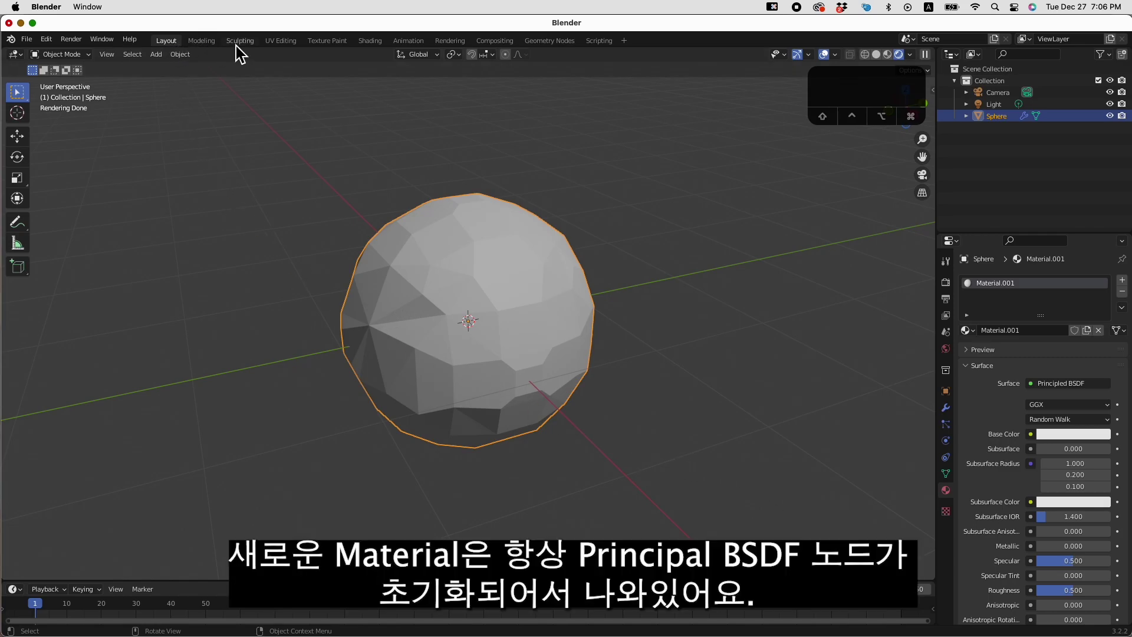
{"action": "left_click", "coordinate": [371, 40]}
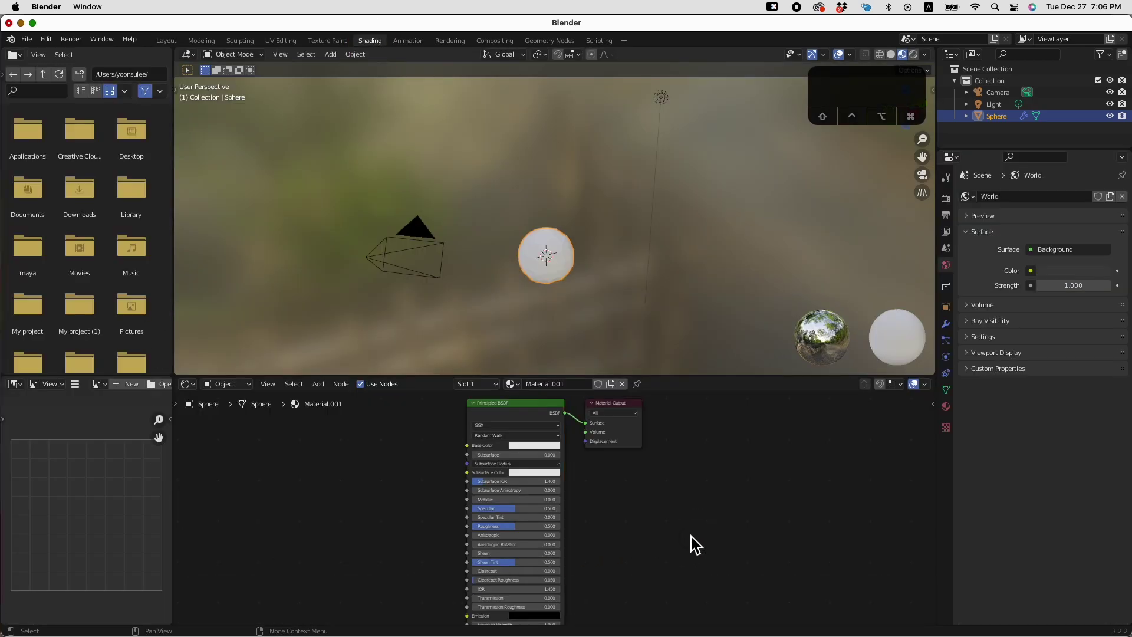
Delete the Principled BSDF node from the sphere's material and move the Material Output node aside to free up space.
{"action": "left_click", "coordinate": [500, 413]}
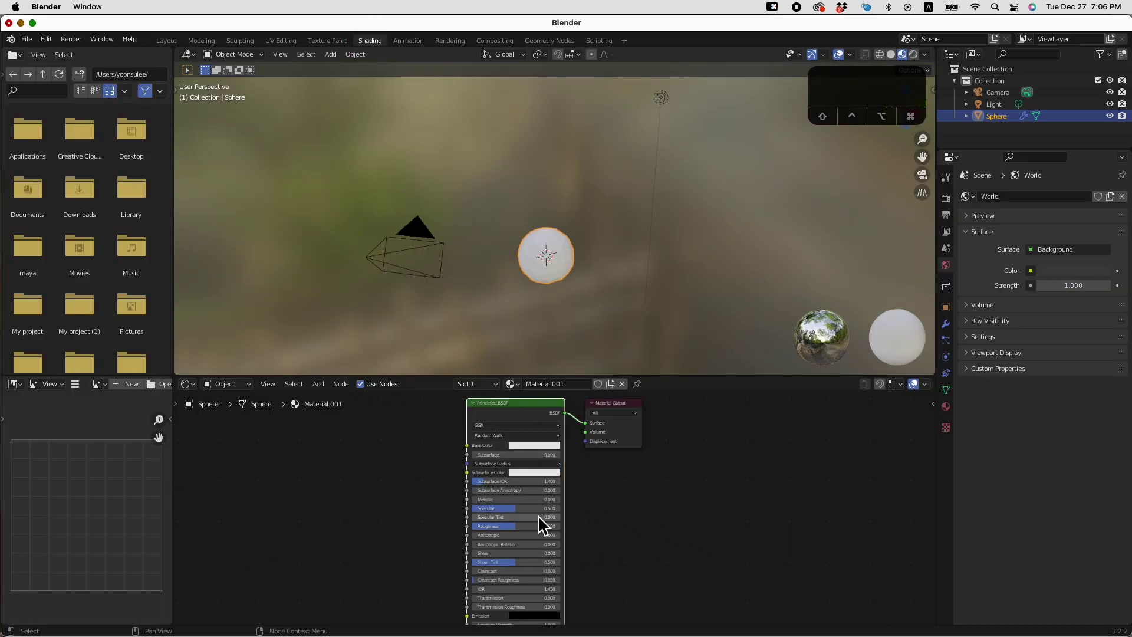
{"action": "key", "text": "x"}
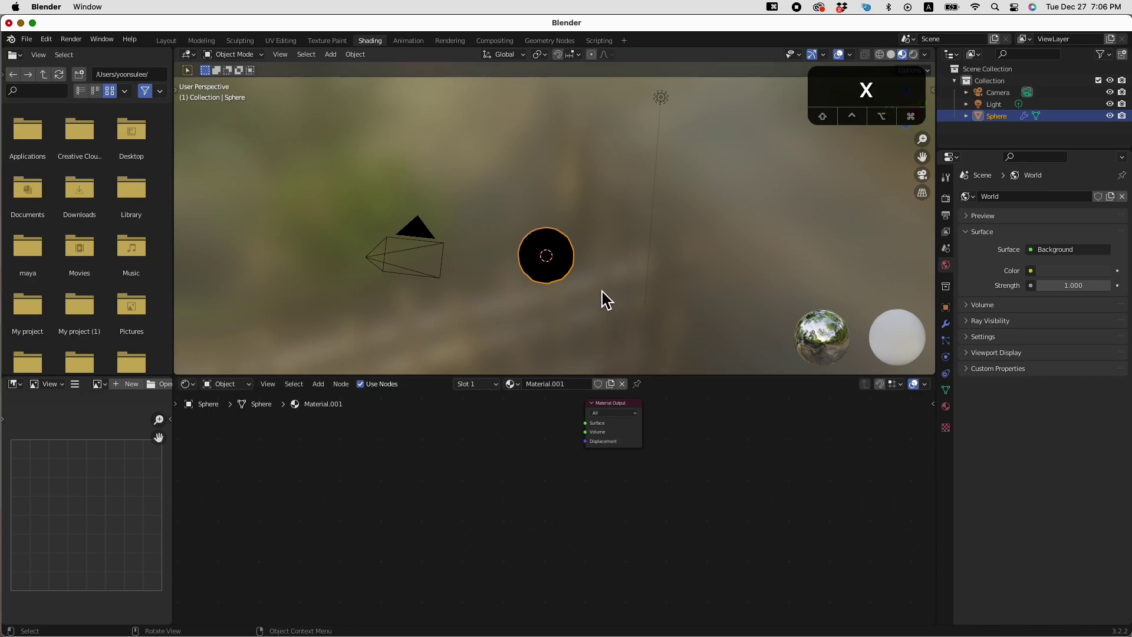
{"action": "scroll", "coordinate": [606, 299], "scroll_direction": "up", "scroll_amount": 3}
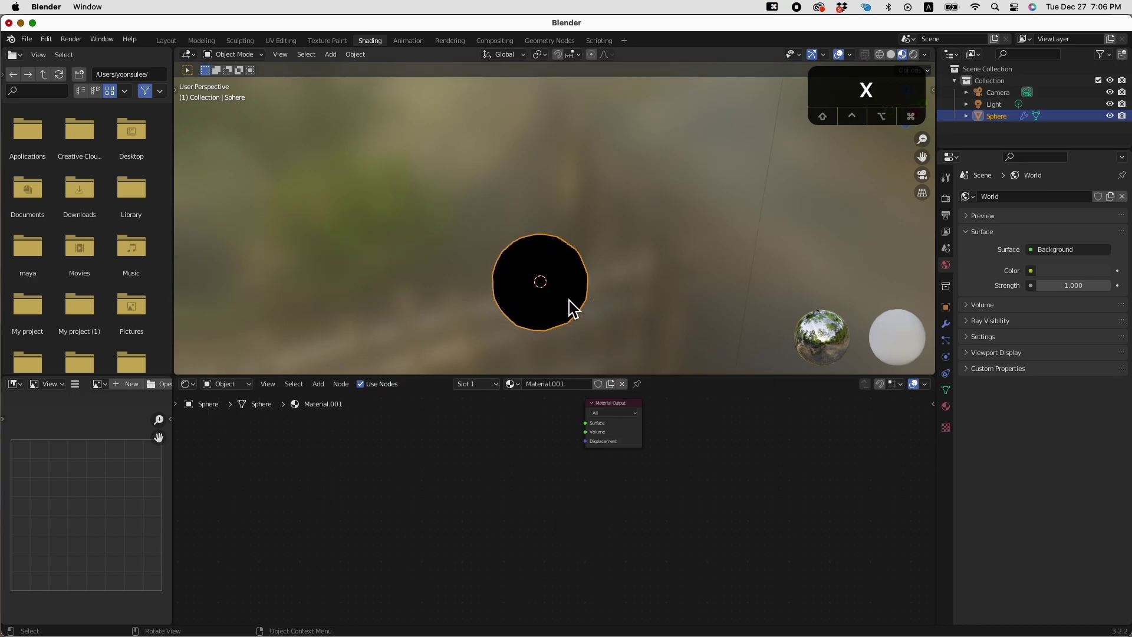
{"action": "left_click_drag", "start_coordinate": [621, 426], "coordinate": [730, 463]}
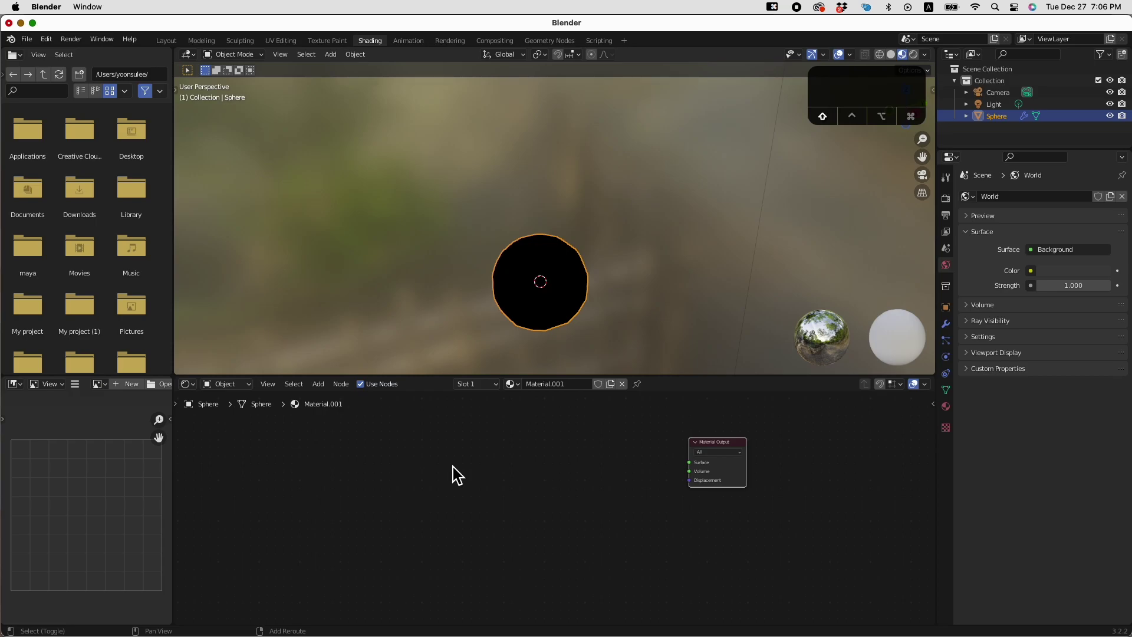
Add a Glass BSDF node to the sphere's material and place it well left of the Material Output node.
{"action": "key", "text": "shift+a"}
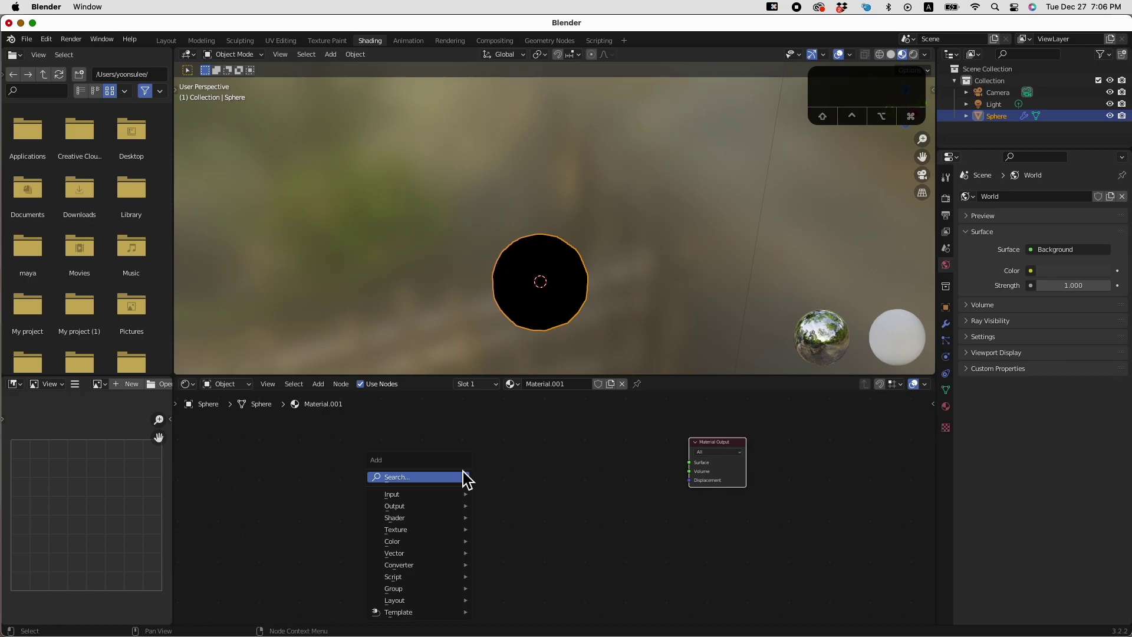
{"action": "left_click", "coordinate": [457, 478]}
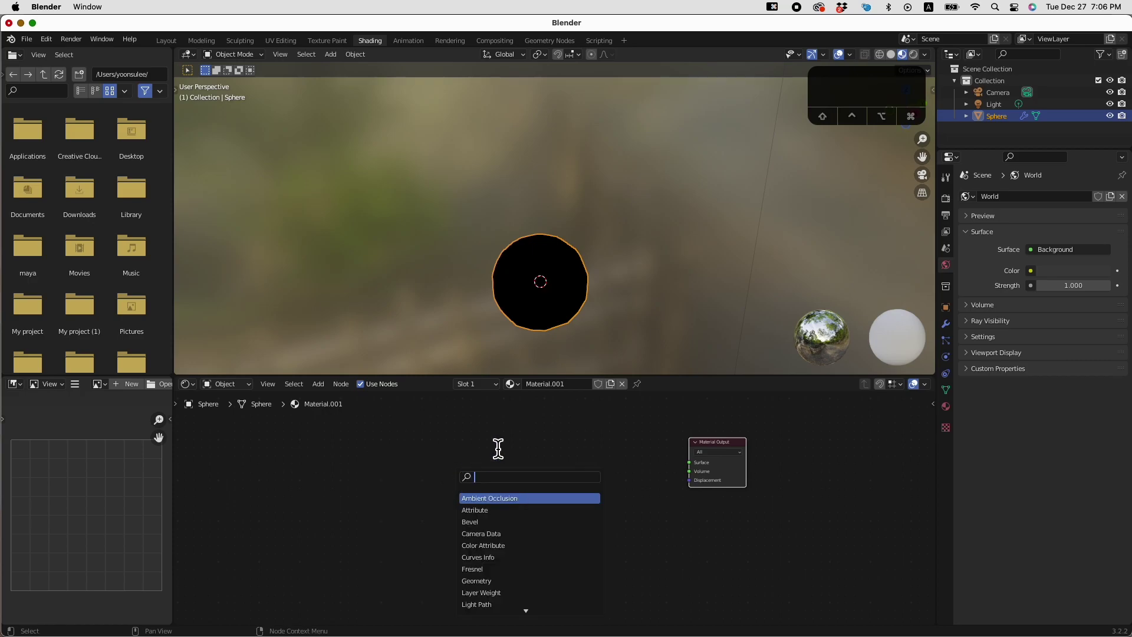
{"action": "type", "text": "glas"}
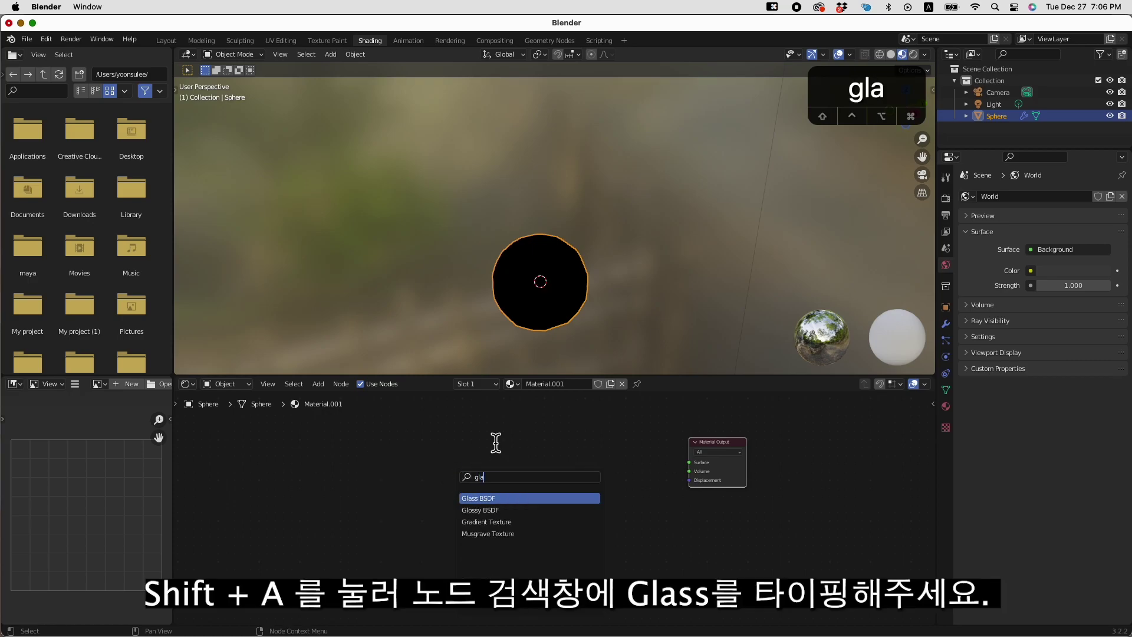
{"action": "left_click", "coordinate": [491, 498]}
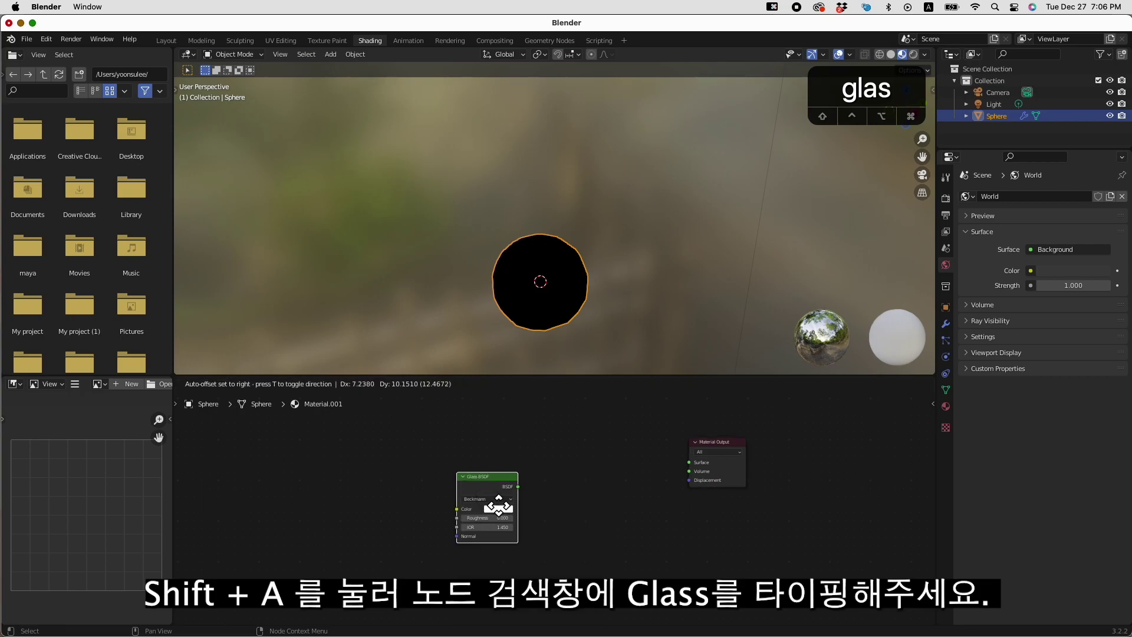
{"action": "left_click", "coordinate": [495, 472]}
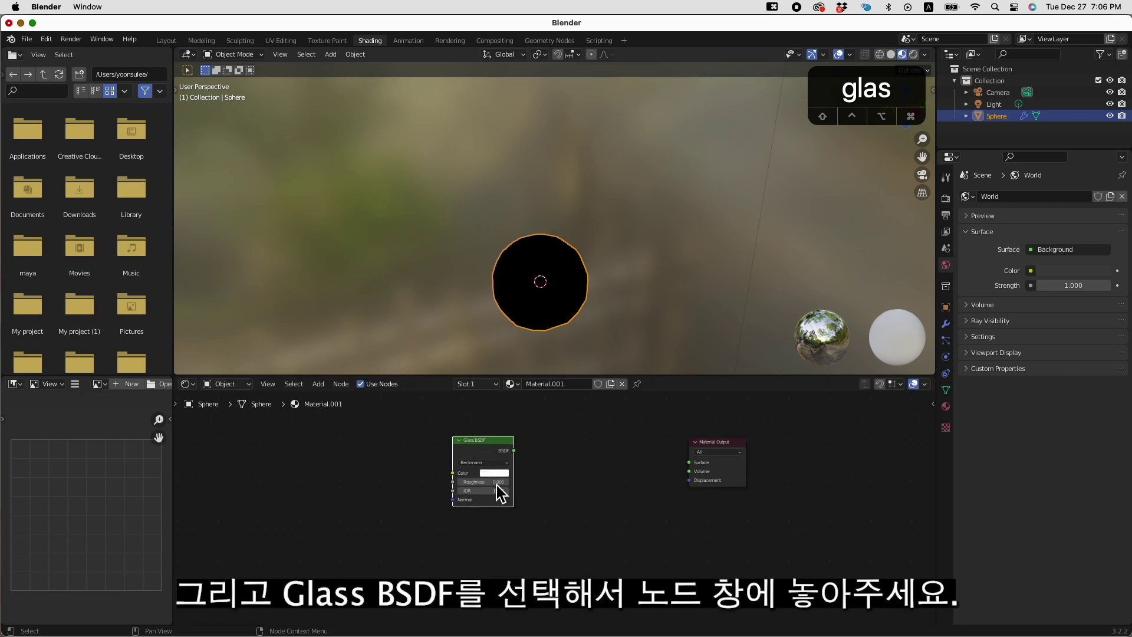
{"action": "left_click_drag", "start_coordinate": [500, 457], "coordinate": [436, 448]}
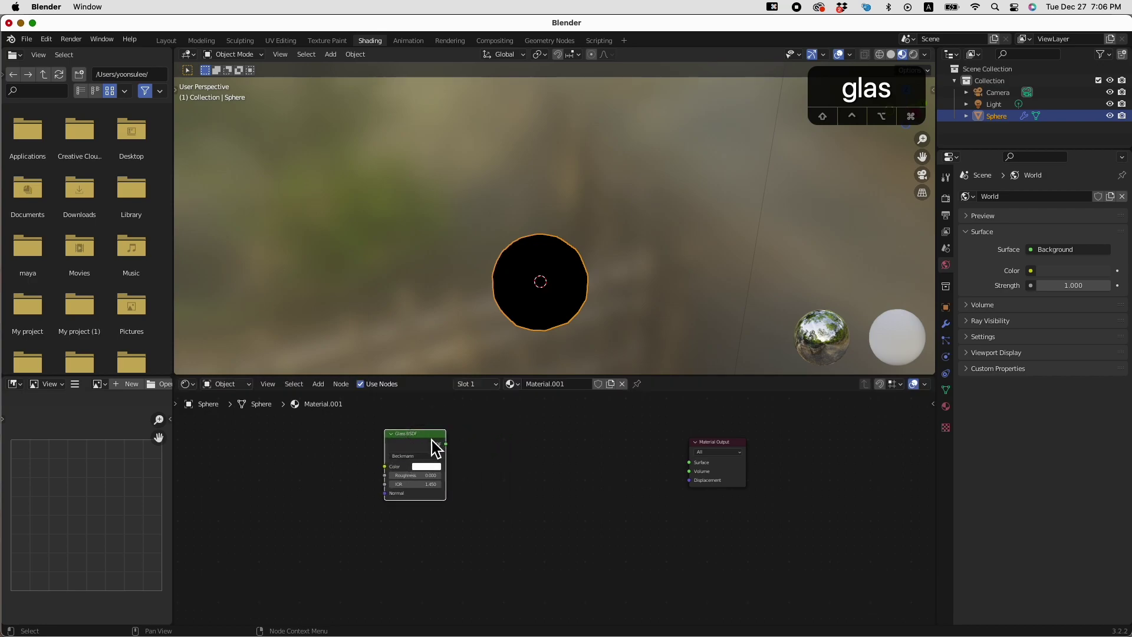
Duplicate the Glass BSDF node, place the copy directly below the original and set its color to red.
{"action": "key", "text": "shift+d"}
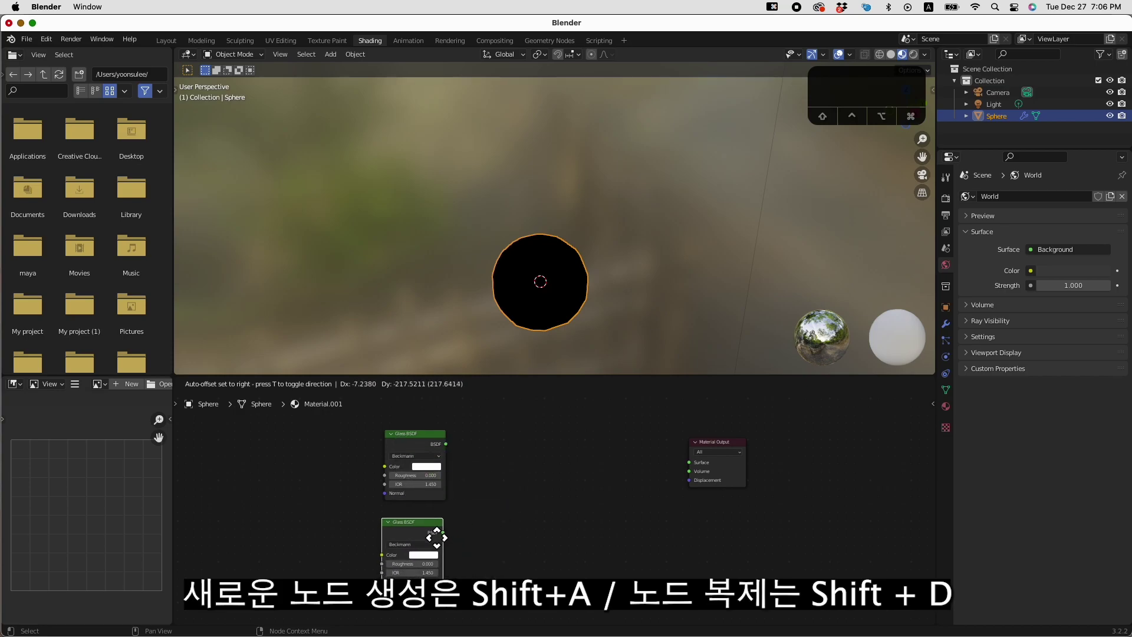
{"action": "left_click", "coordinate": [441, 536]}
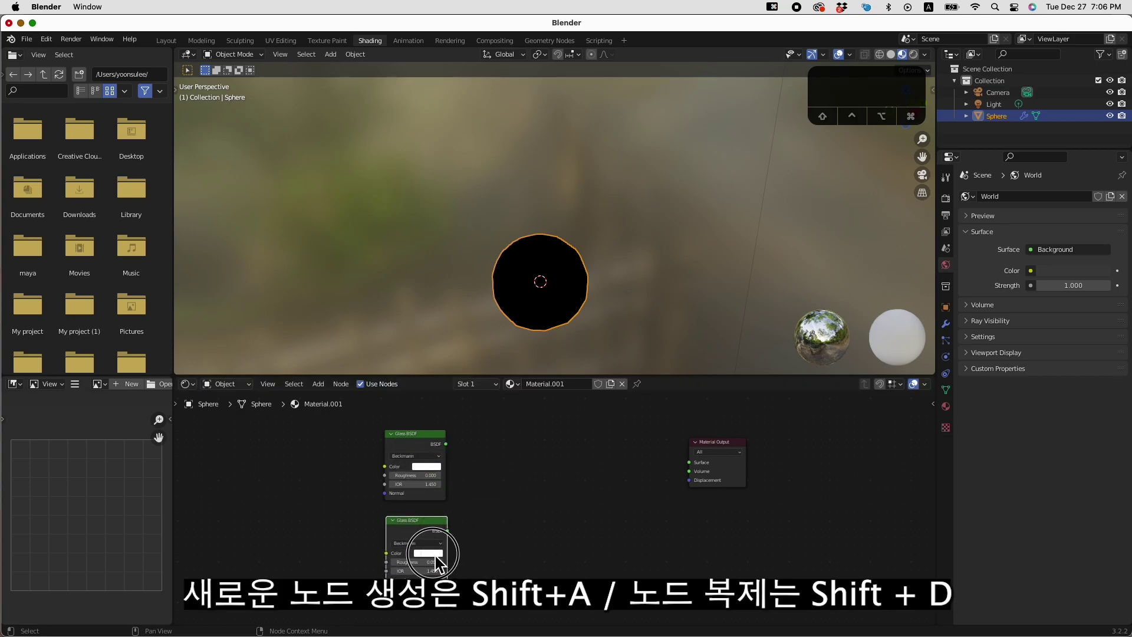
{"action": "left_click", "coordinate": [431, 553]}
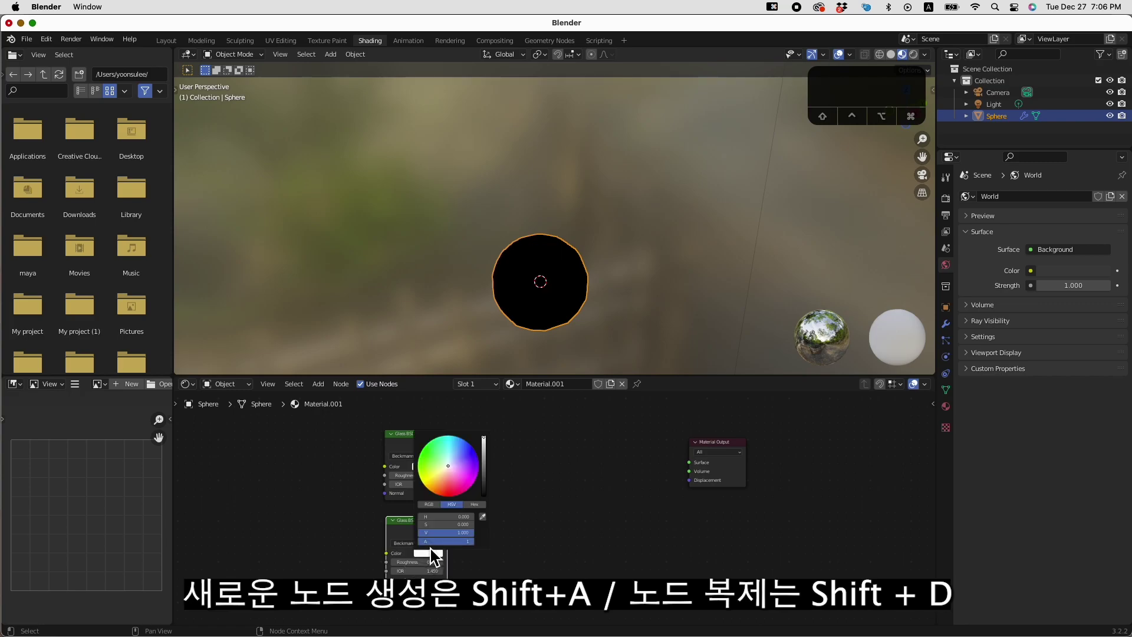
{"action": "left_click", "coordinate": [455, 487]}
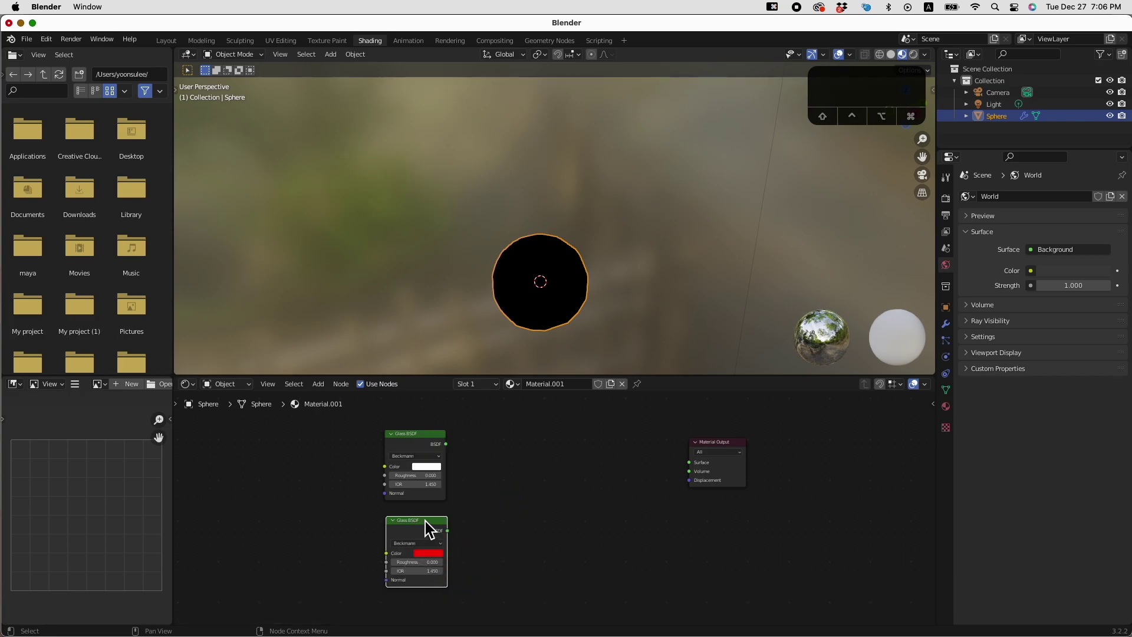
Duplicate the red Glass BSDF node, place the copy directly below it and set its color to green.
{"action": "middle_click_drag", "start_coordinate": [531, 493], "coordinate": [531, 445]}
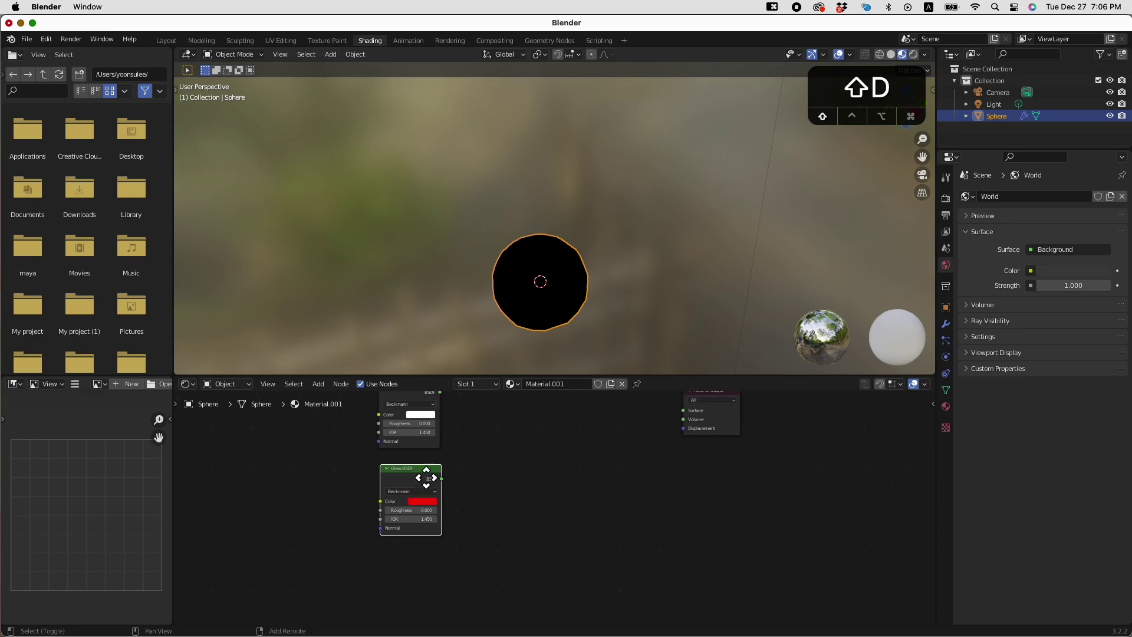
{"action": "key", "text": "shift+d"}
{"action": "left_click", "coordinate": [422, 562]}
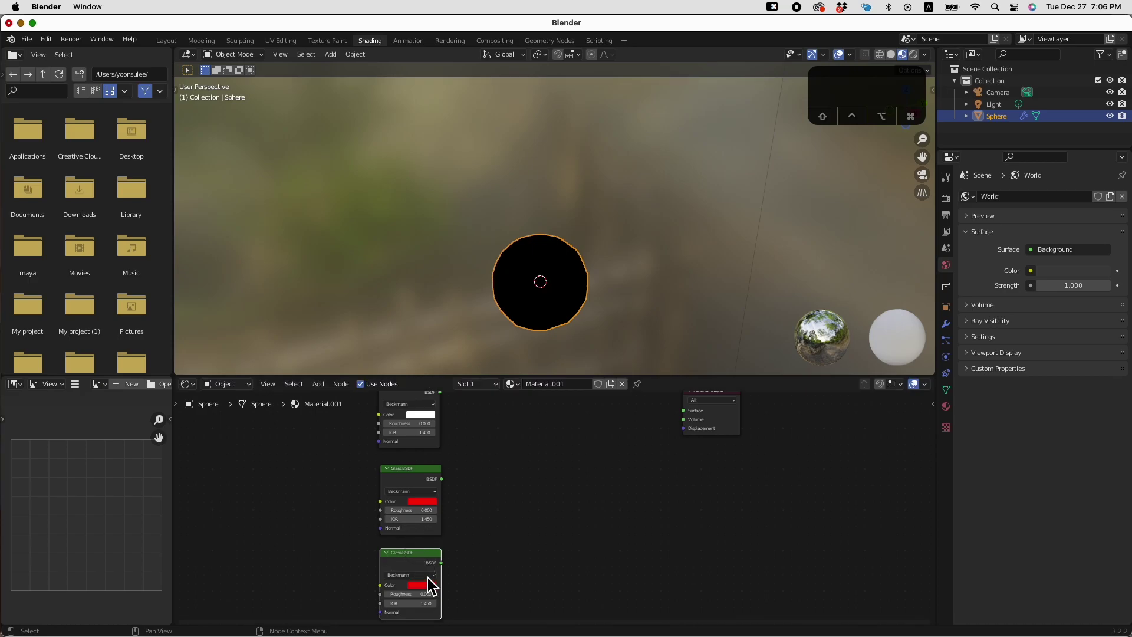
{"action": "left_click", "coordinate": [422, 584]}
{"action": "left_click_drag", "start_coordinate": [433, 492], "coordinate": [405, 467]}
Duplicate the green Glass BSDF node below itself and enlarge the node editor upward, keeping the sphere in view.
{"action": "middle_click_drag", "start_coordinate": [482, 573], "coordinate": [483, 510]}
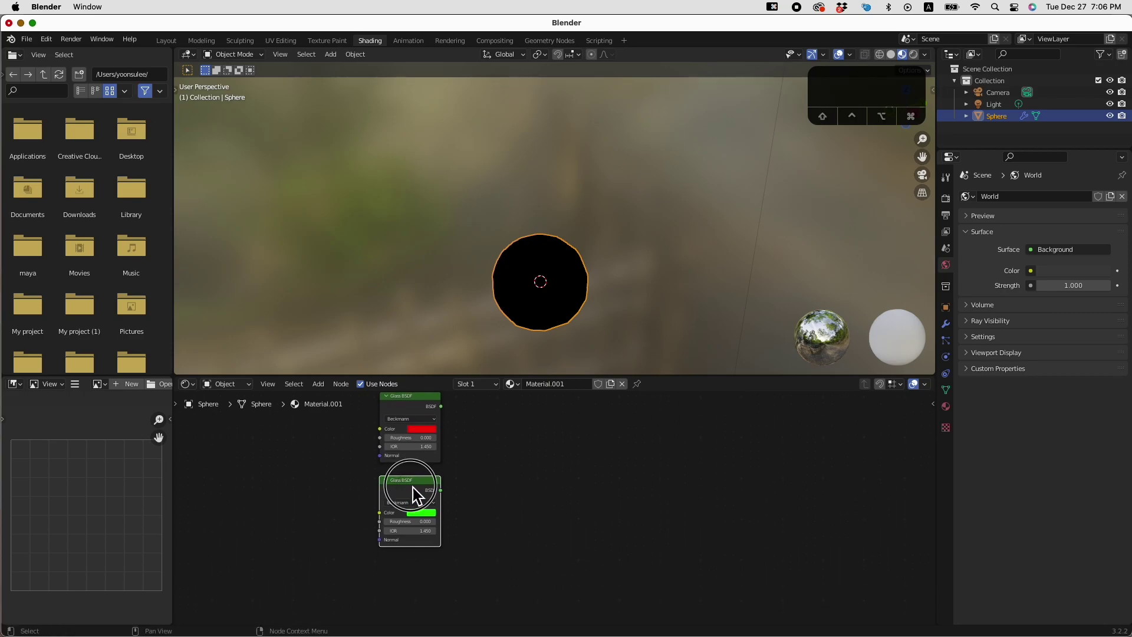
{"action": "left_click_drag", "start_coordinate": [411, 493], "coordinate": [421, 497]}
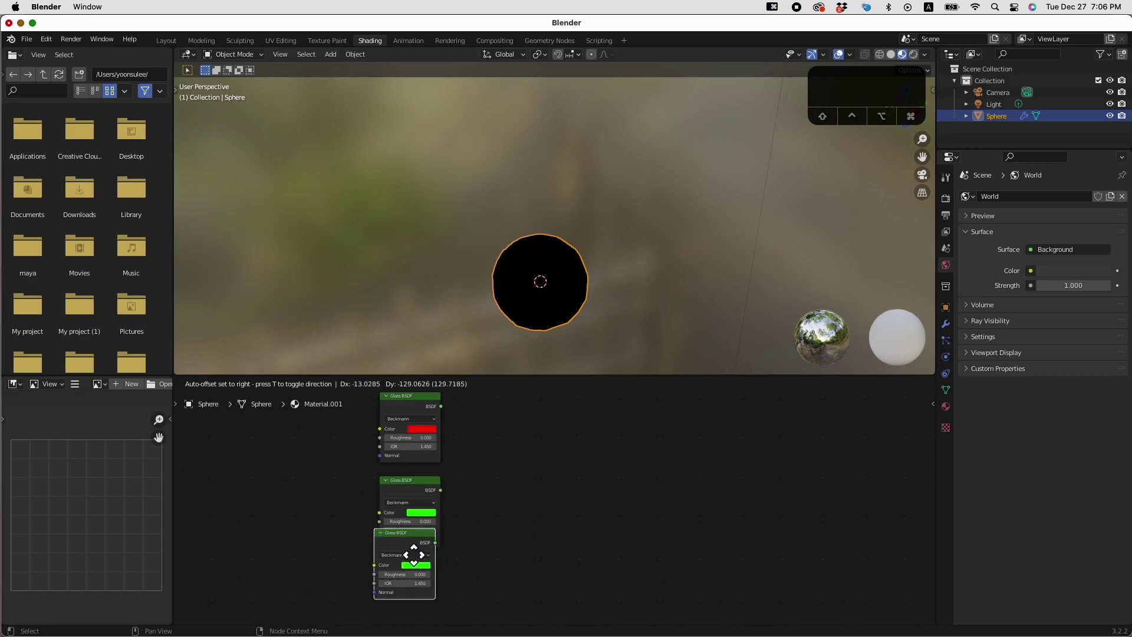
{"action": "left_click", "coordinate": [421, 580]}
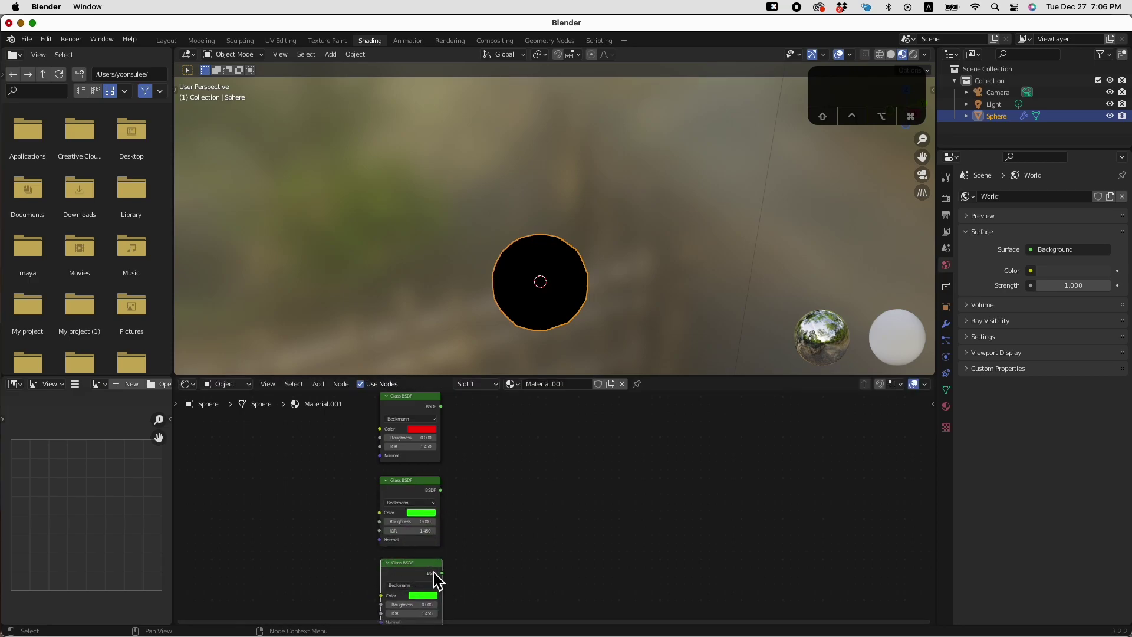
{"action": "left_click_drag", "start_coordinate": [437, 383], "coordinate": [413, 271]}
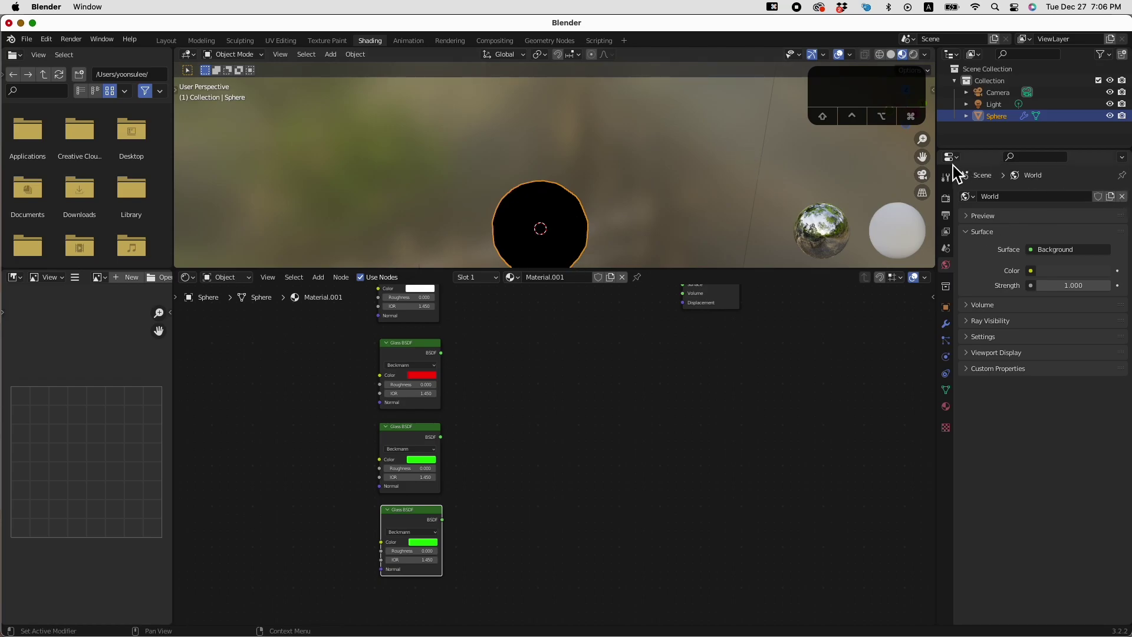
{"action": "left_click_drag", "start_coordinate": [921, 156], "coordinate": [940, 79]}
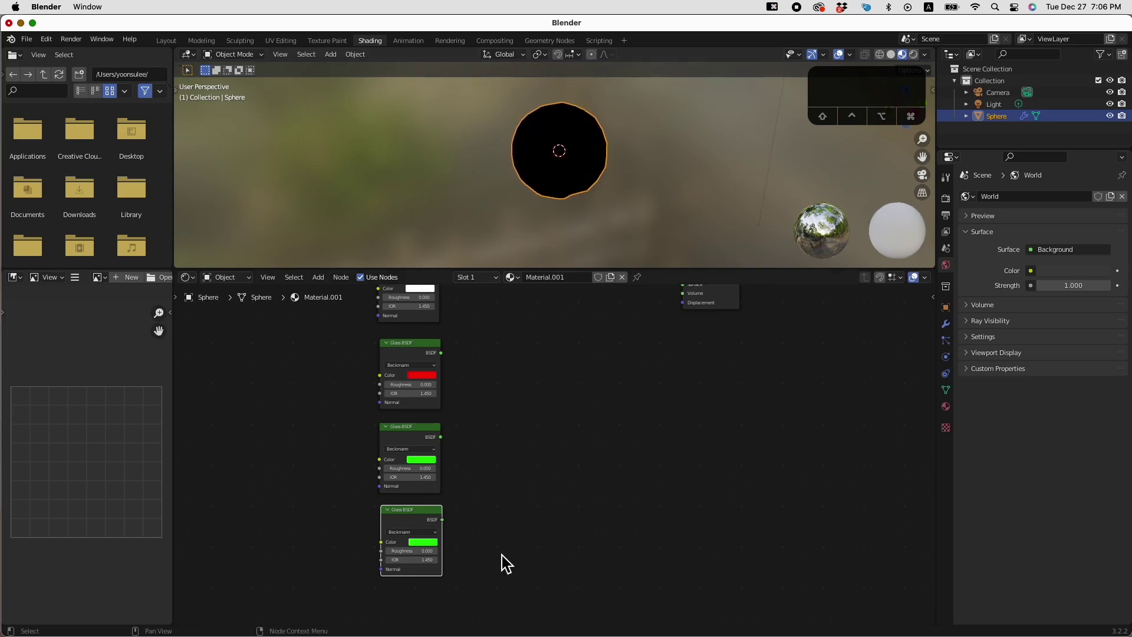
Set the color of the lowest Glass BSDF node to blue and align the node with the column above.
{"action": "left_click", "coordinate": [422, 541]}
{"action": "left_click", "coordinate": [431, 543]}
{"action": "left_click", "coordinate": [472, 448]}
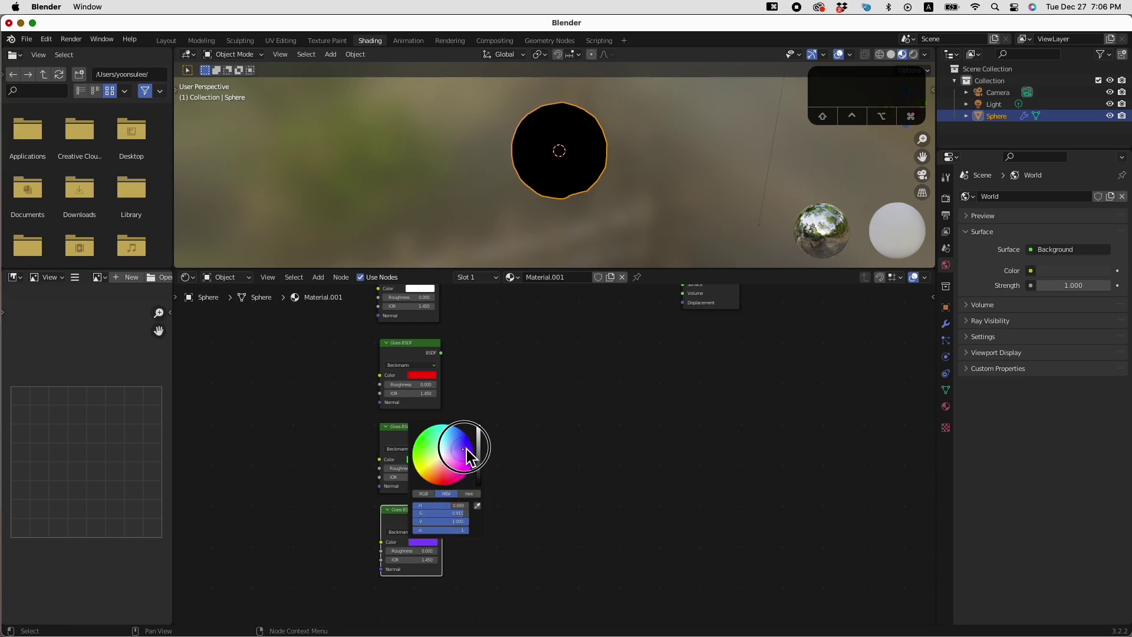
{"action": "left_click_drag", "start_coordinate": [420, 518], "coordinate": [416, 516]}
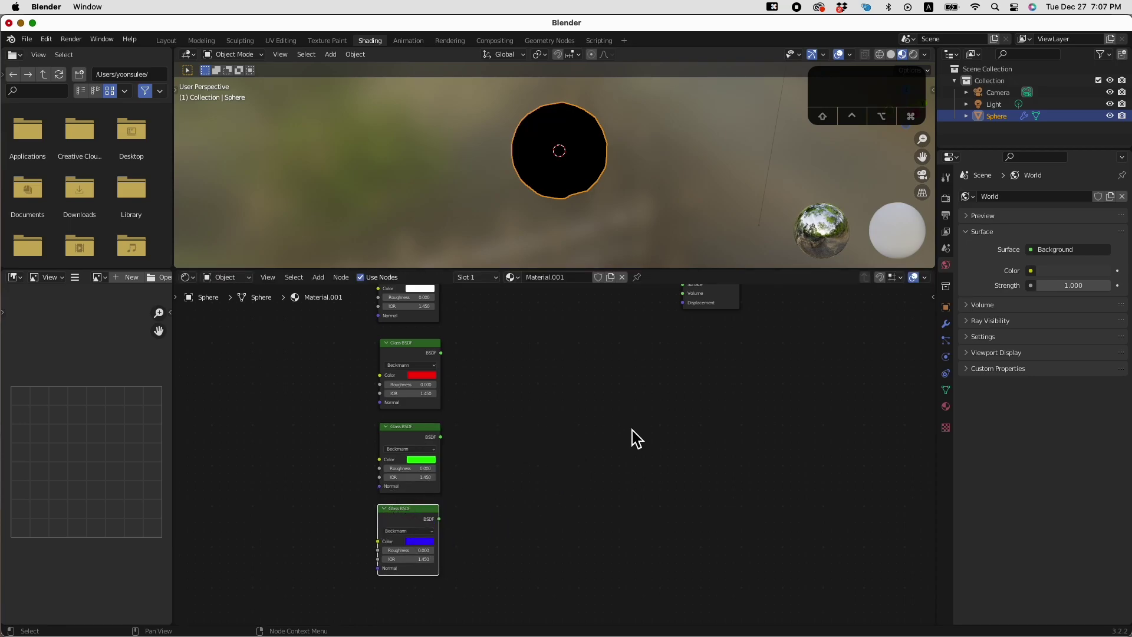
Move the Material Output node down beside the glass nodes and add a Mix Shader node to its left.
{"action": "left_click", "coordinate": [612, 452]}
{"action": "left_click_drag", "start_coordinate": [724, 305], "coordinate": [720, 370]}
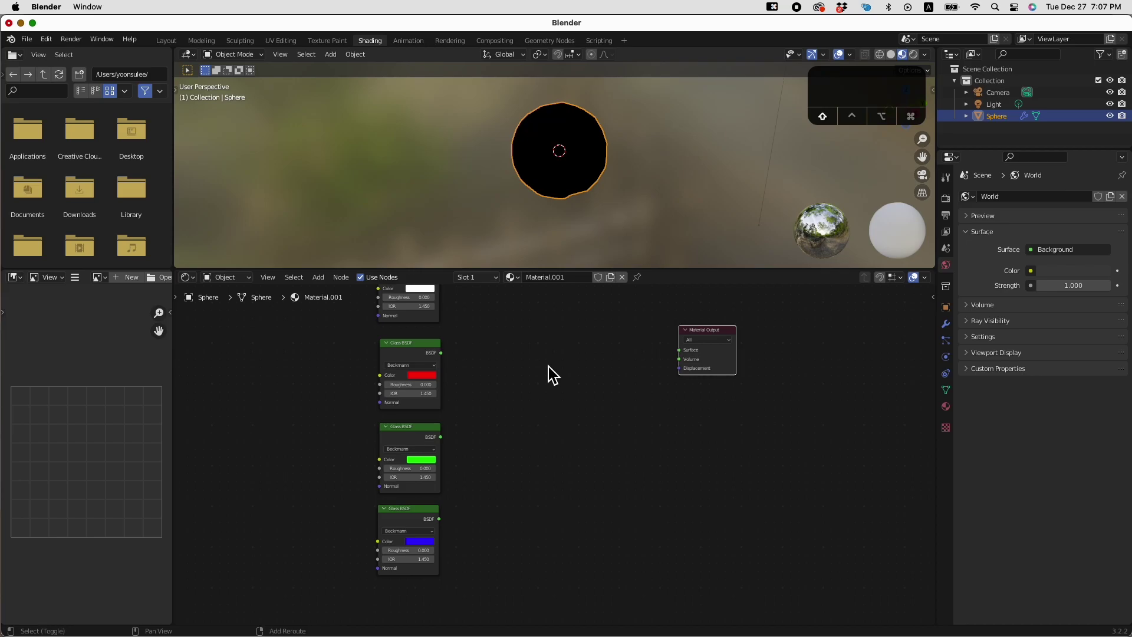
{"action": "key", "text": "shift+a"}
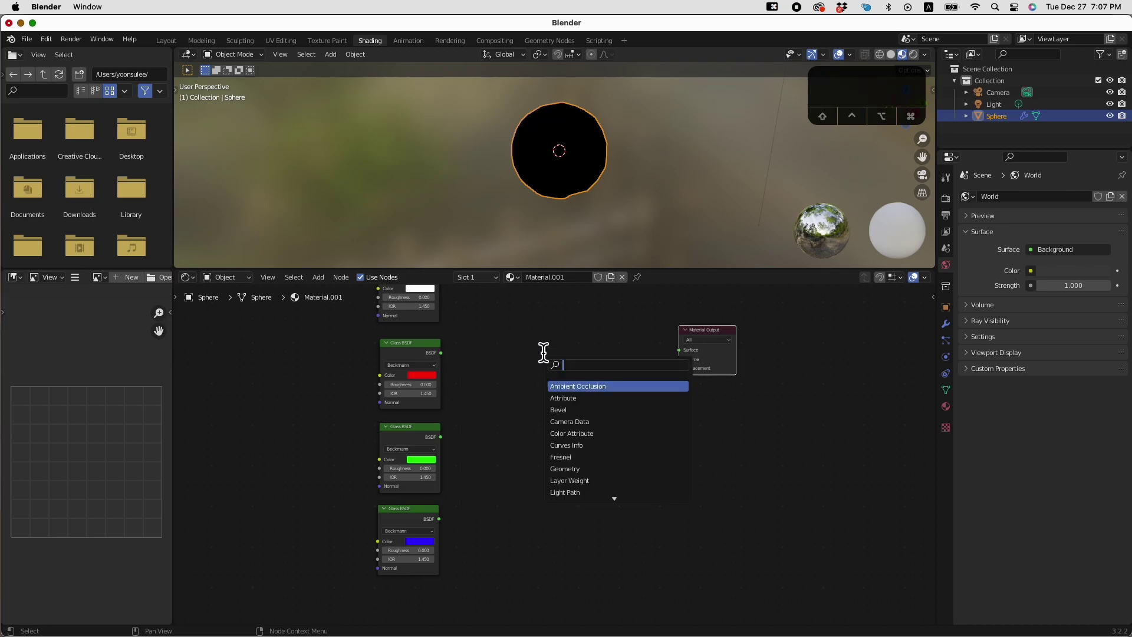
{"action": "type", "text": "mix"}
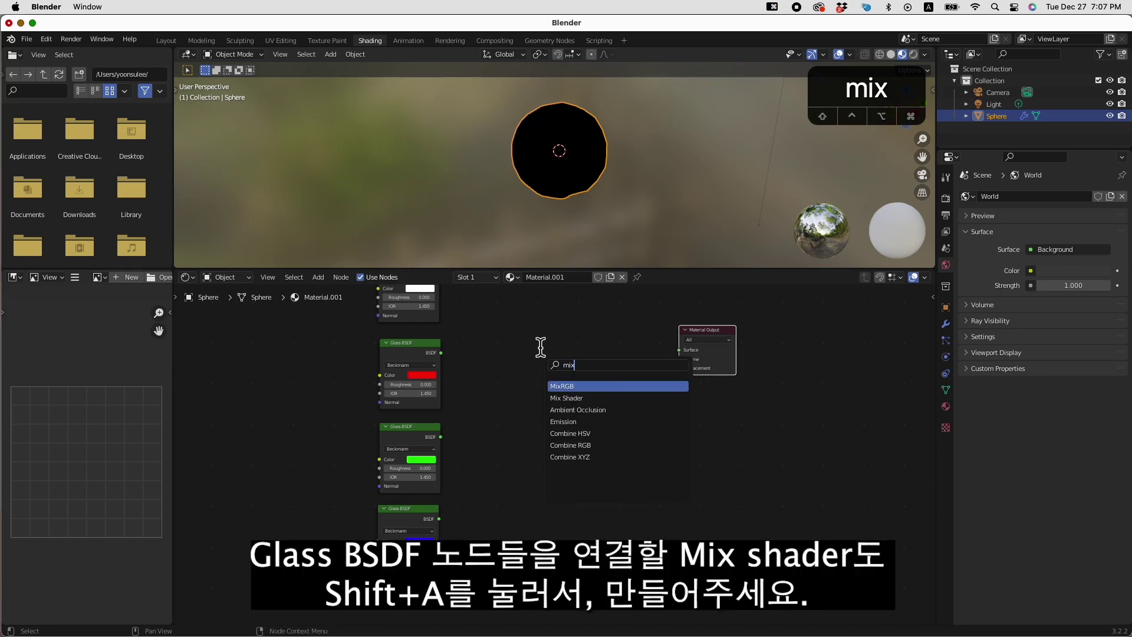
{"action": "left_click", "coordinate": [583, 398]}
{"action": "left_click", "coordinate": [607, 369]}
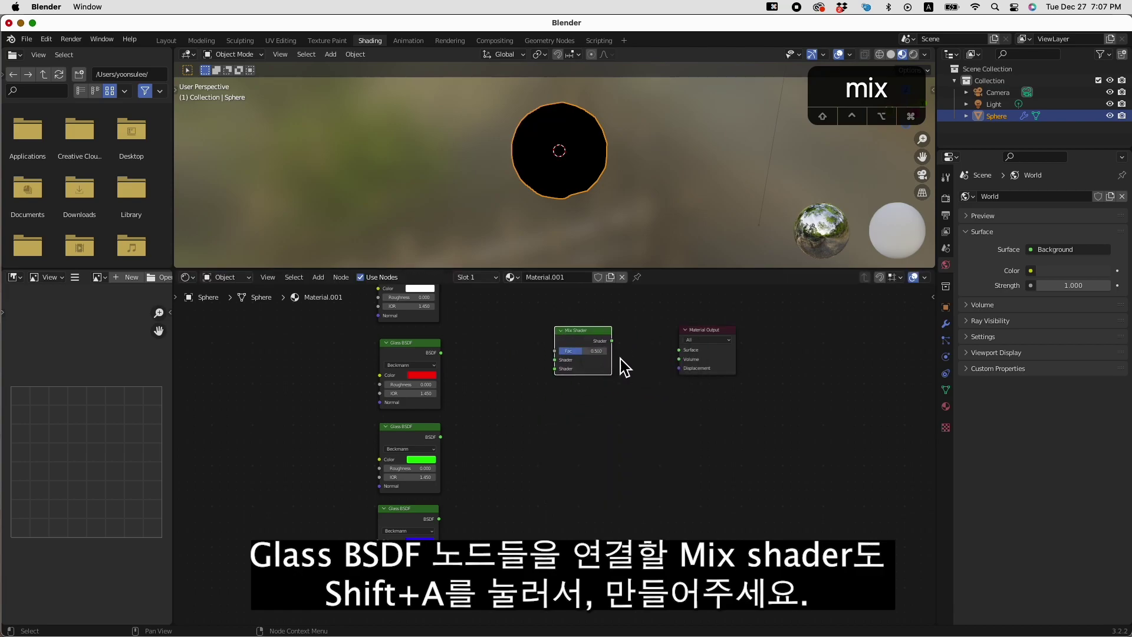
Connect the Mix Shader node's output to the Surface input of the Material Output node.
{"action": "left_click", "coordinate": [613, 341]}
{"action": "left_click_drag", "start_coordinate": [613, 341], "coordinate": [679, 350]}
{"action": "left_click", "coordinate": [536, 523]}
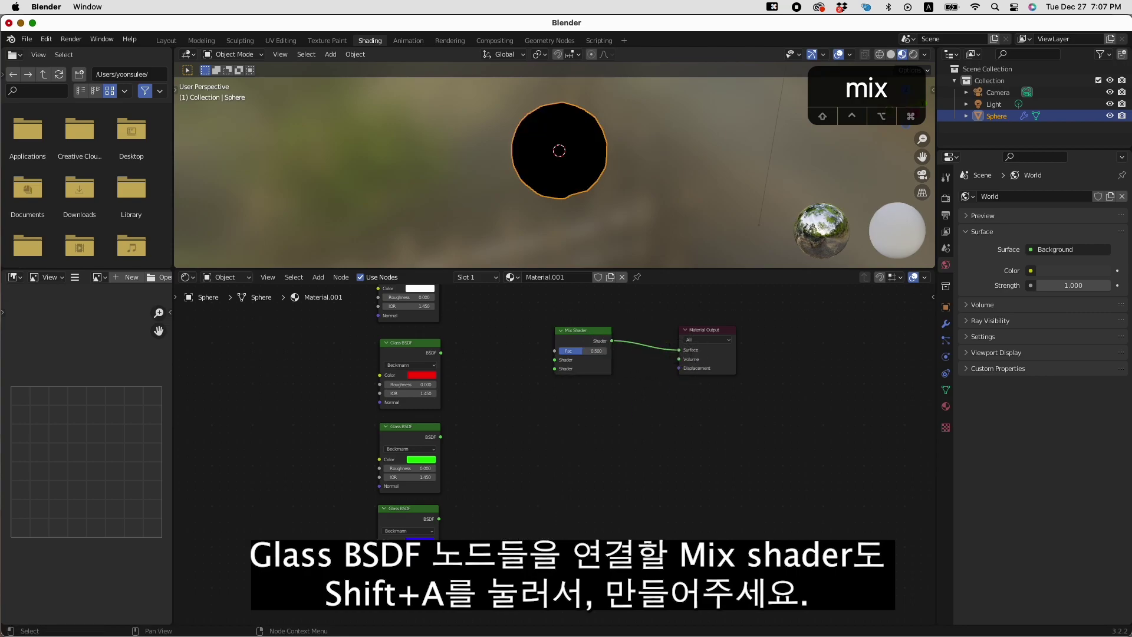
Deselect the sphere and look at the material preview's lighting settings in the viewport shading options.
{"action": "left_click", "coordinate": [793, 188]}
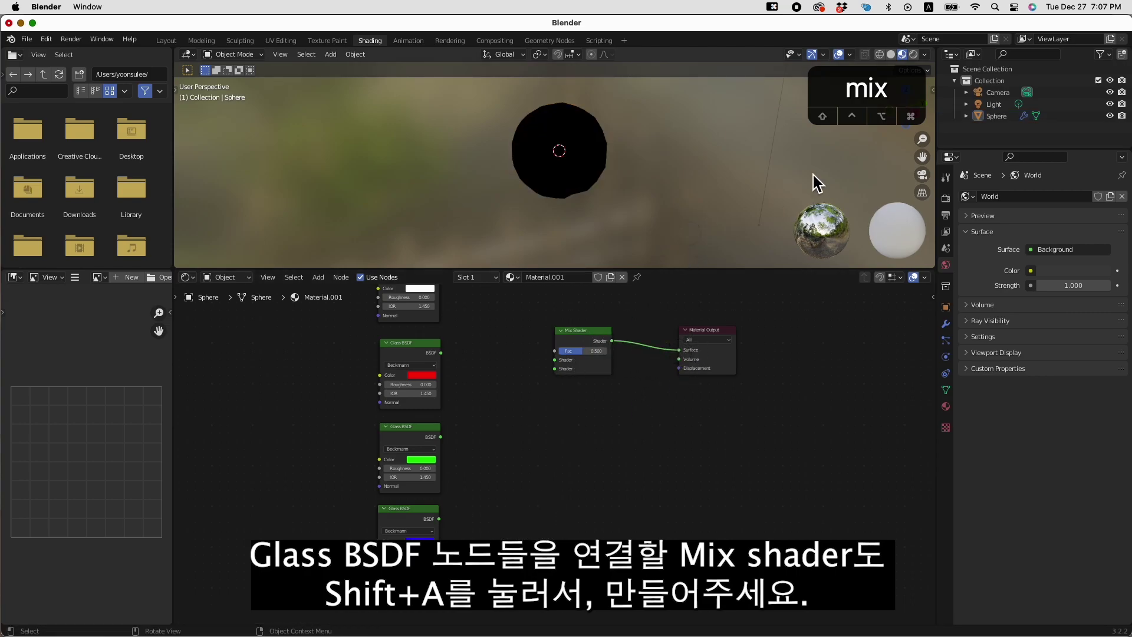
{"action": "left_click", "coordinate": [926, 54]}
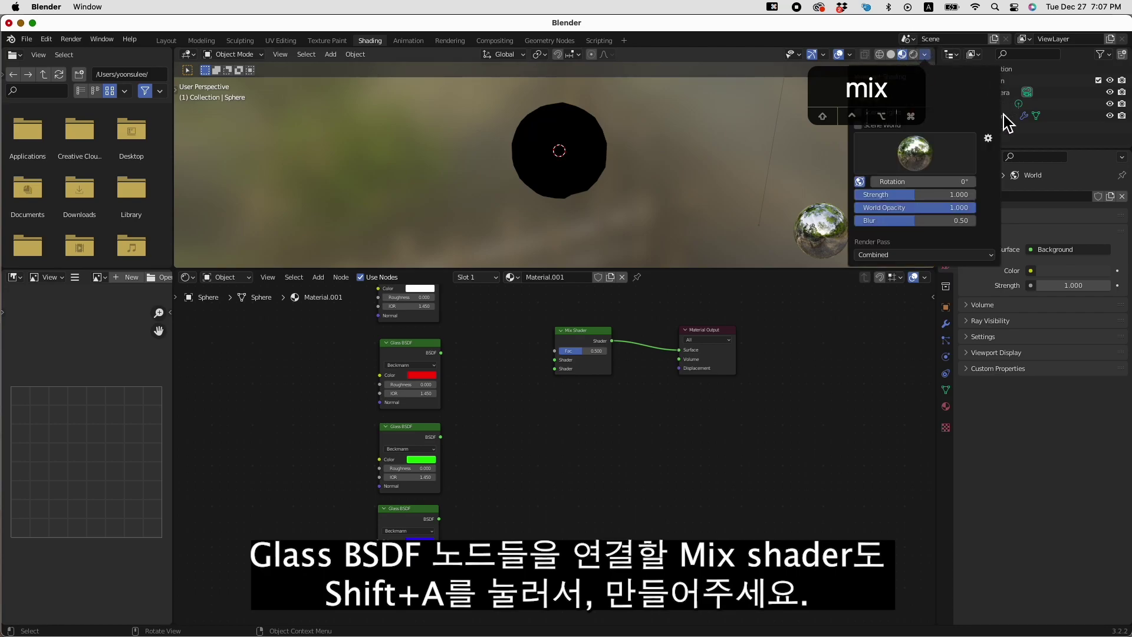
{"action": "left_click_drag", "start_coordinate": [911, 91], "coordinate": [823, 66]}
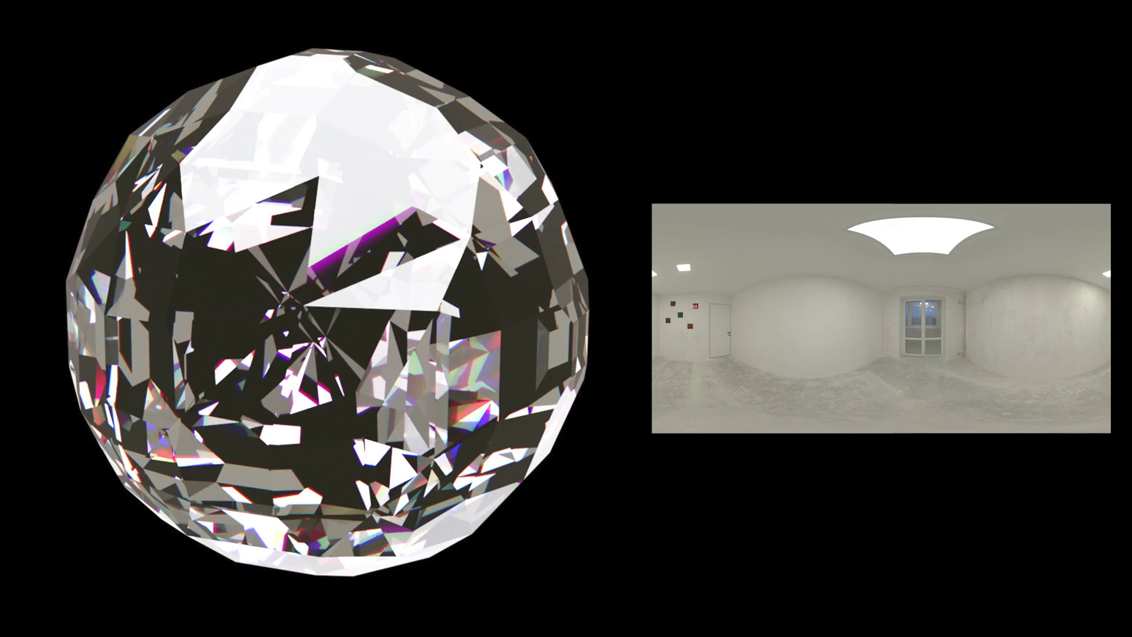
Switch to Chrome, download the Unfinished Office Night HDRI from Poly Haven as a 2K HDR file and reveal it in Finder.
{"action": "type", "text": "pol"}
{"action": "key", "text": "Return"}
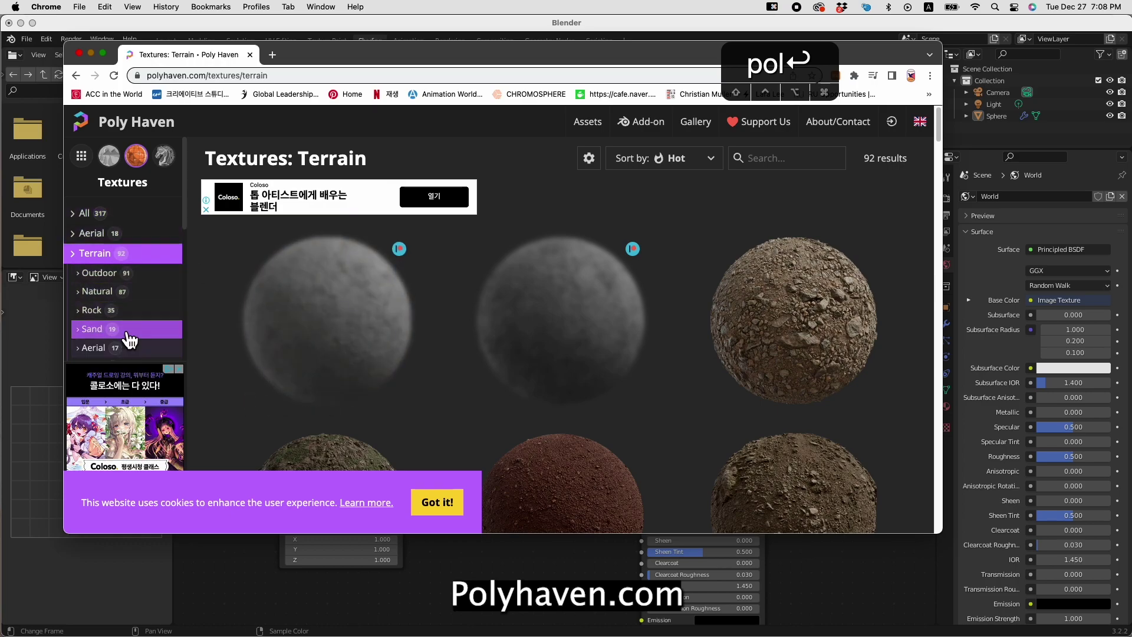
{"action": "left_click", "coordinate": [118, 213]}
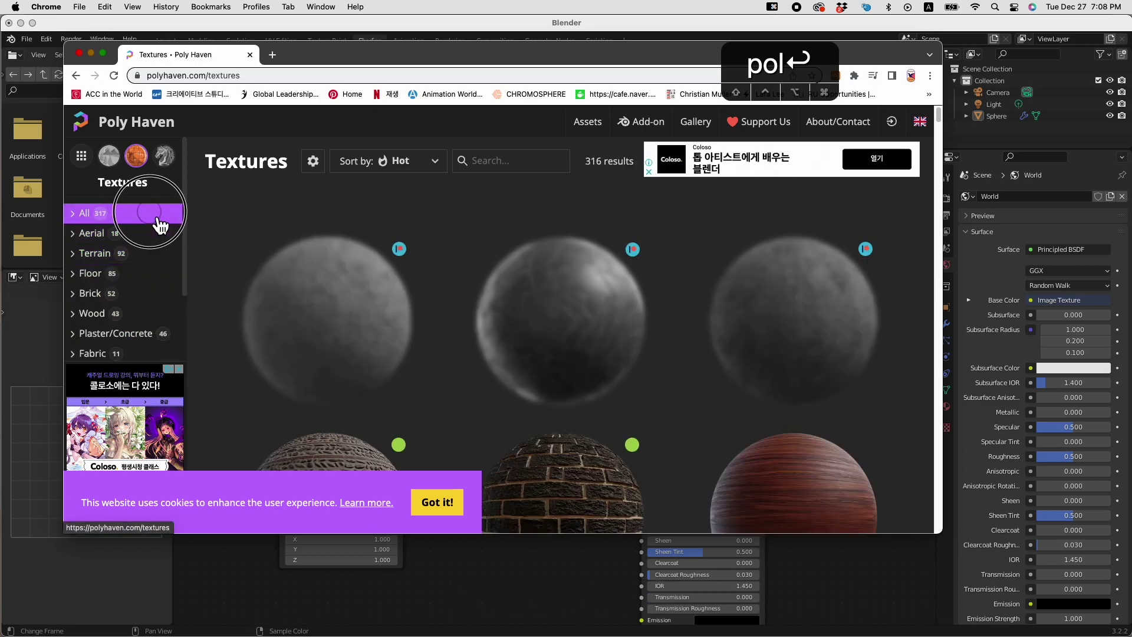
{"action": "left_click", "coordinate": [119, 167]}
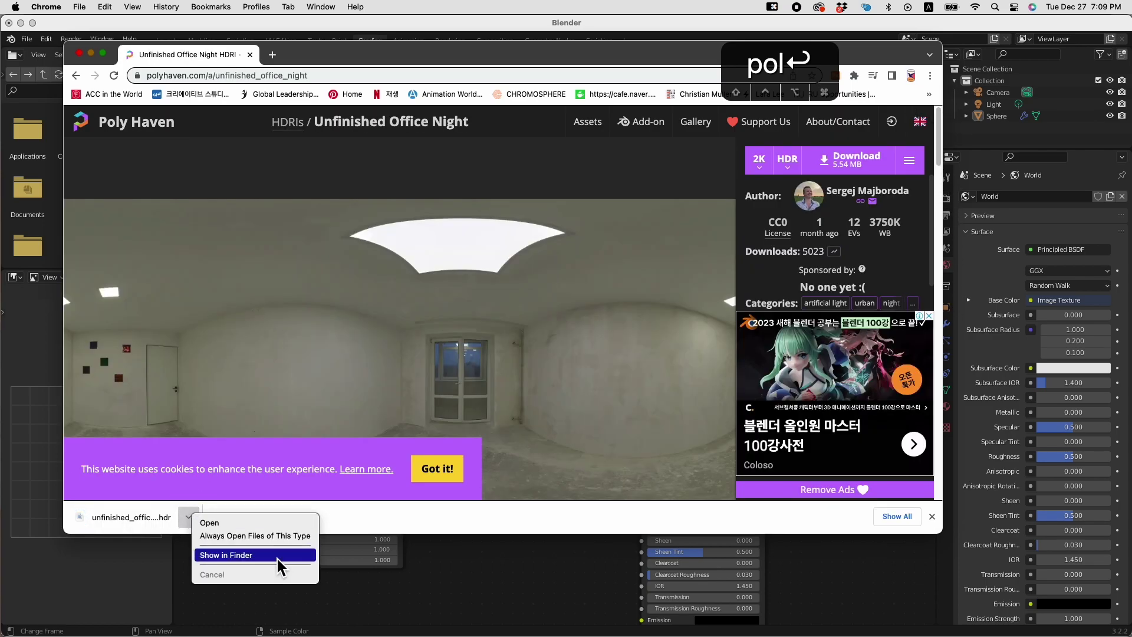
{"action": "left_click", "coordinate": [274, 557]}
{"action": "left_click_drag", "start_coordinate": [345, 451], "coordinate": [341, 497]}
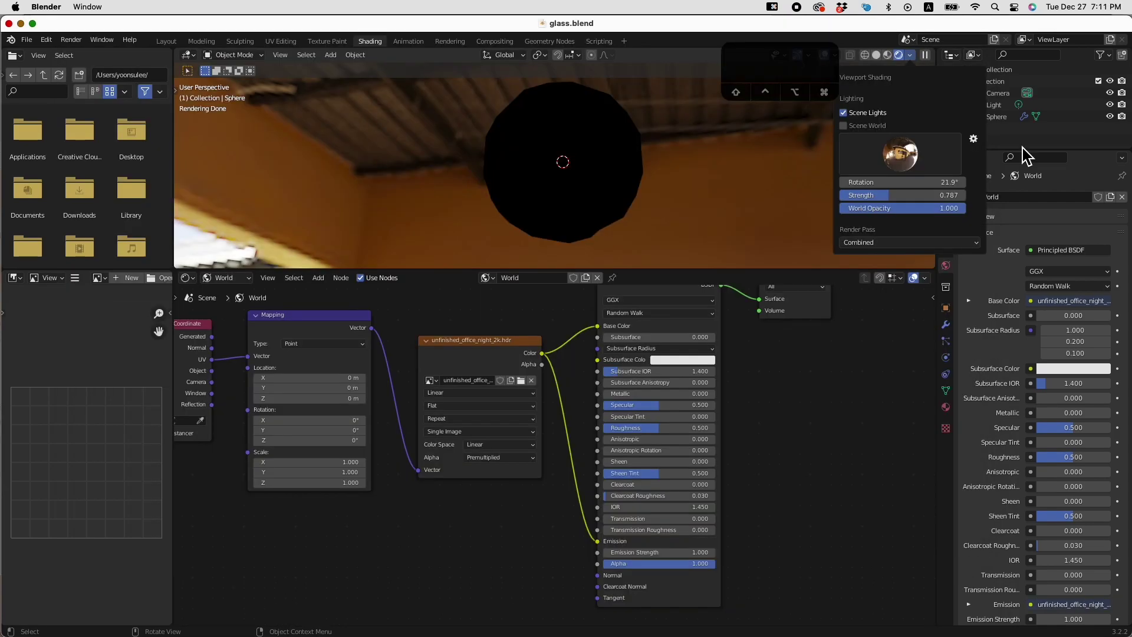
Install unfinished_office_night_2k.hdr from the HDRI folder as a custom HDRI in the lights preferences, and close the preferences.
{"action": "left_click", "coordinate": [981, 140]}
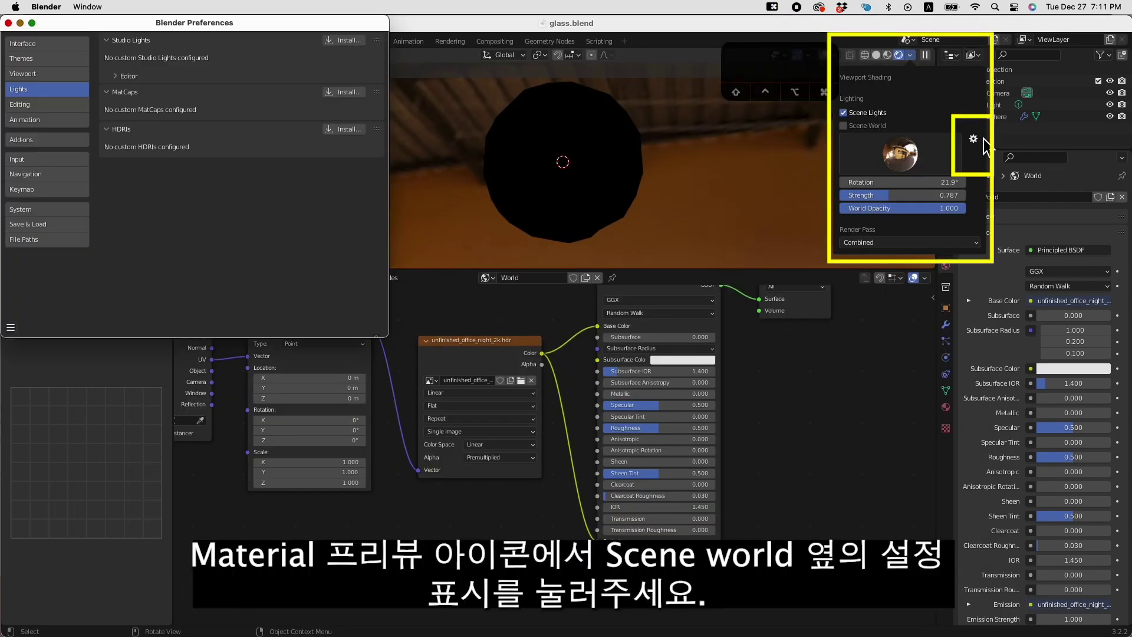
{"action": "left_click_drag", "start_coordinate": [281, 24], "coordinate": [426, 113]}
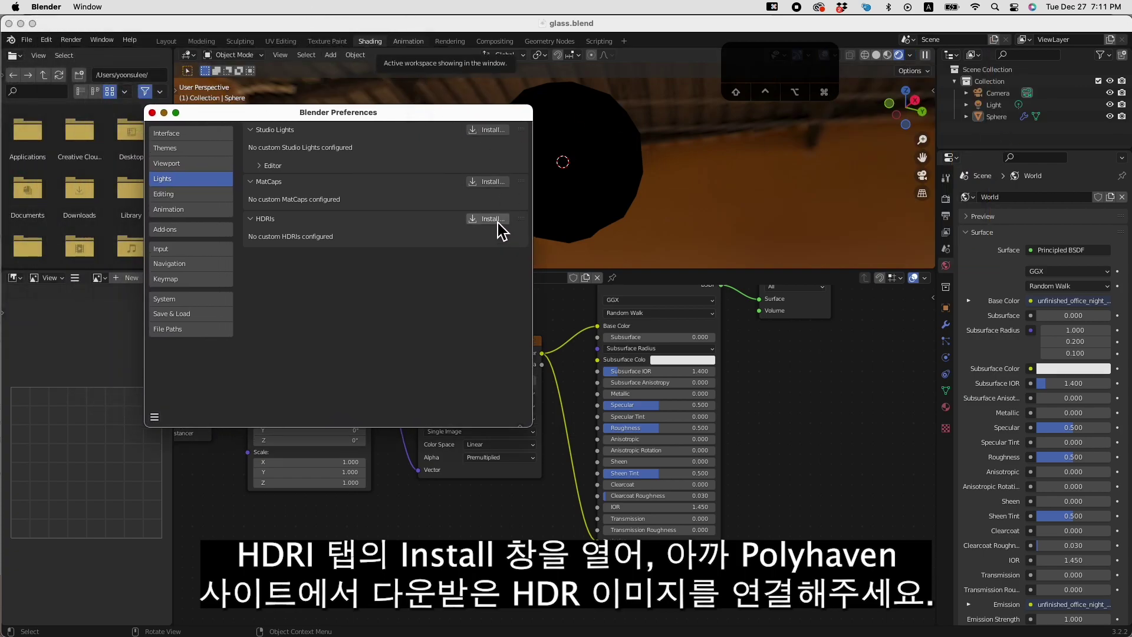
{"action": "left_click", "coordinate": [493, 218]}
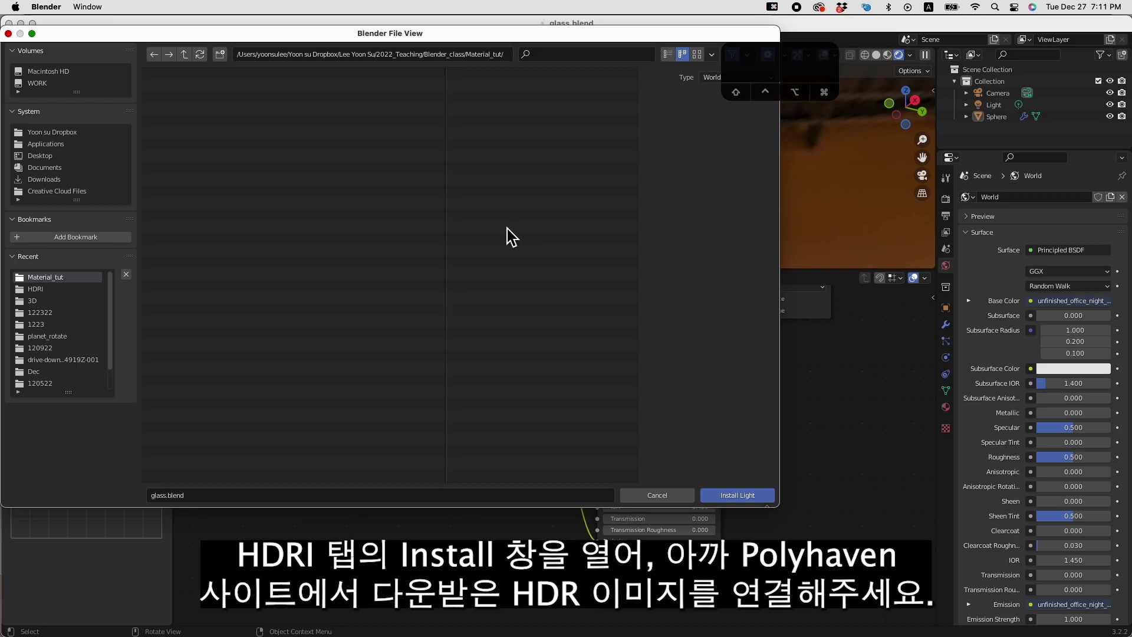
{"action": "left_click_drag", "start_coordinate": [501, 35], "coordinate": [510, 130]}
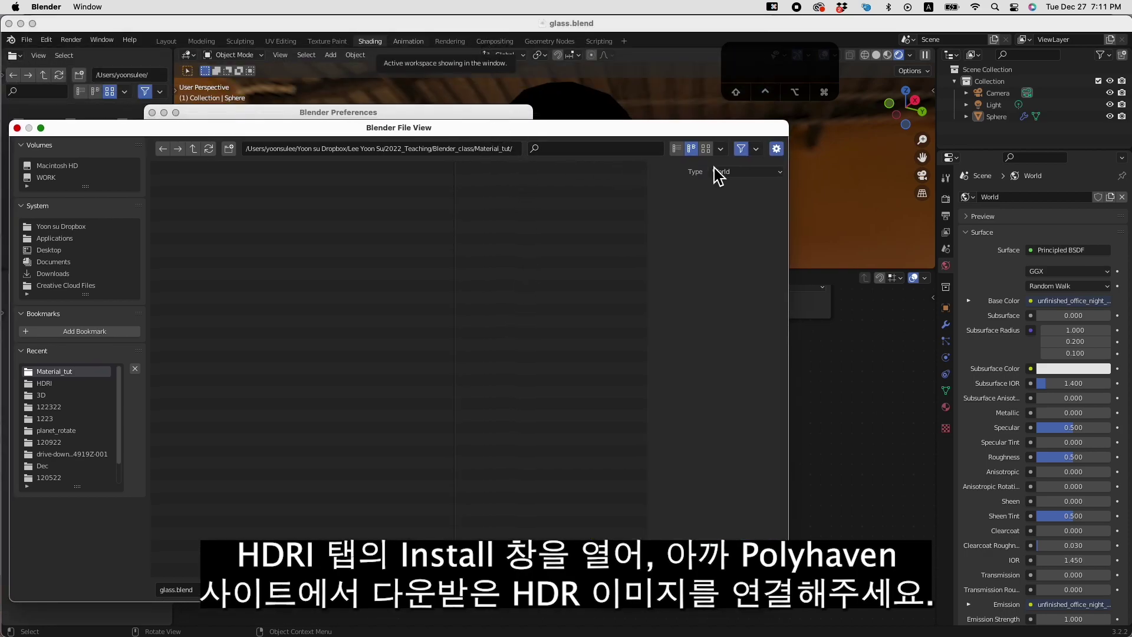
{"action": "left_click", "coordinate": [193, 148]}
{"action": "double_click", "coordinate": [264, 176]}
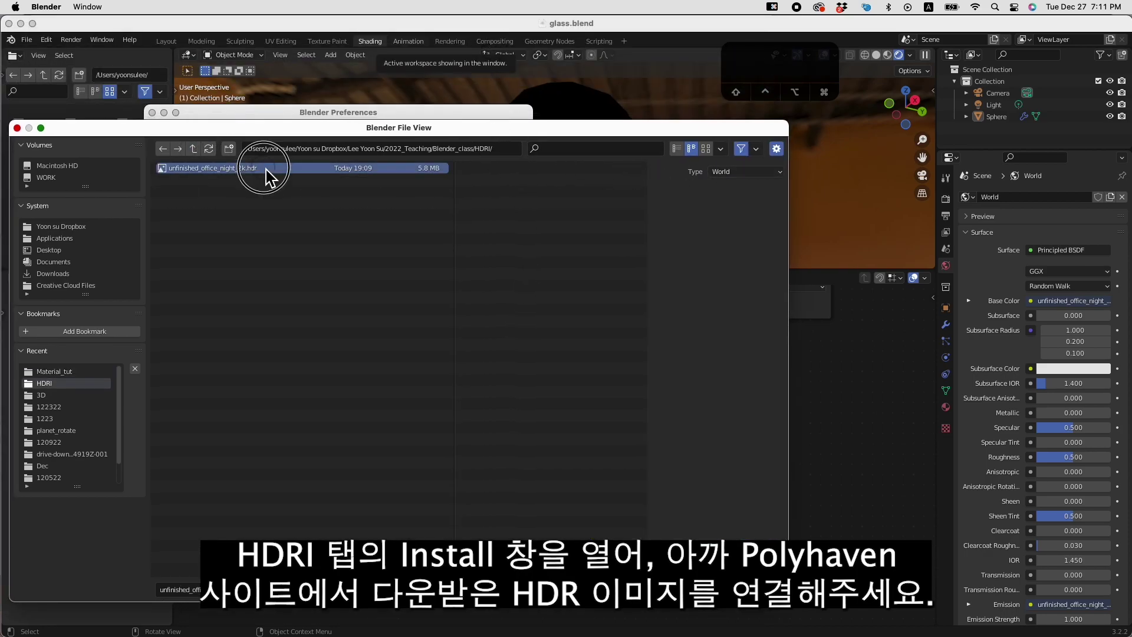
{"action": "left_click", "coordinate": [763, 591]}
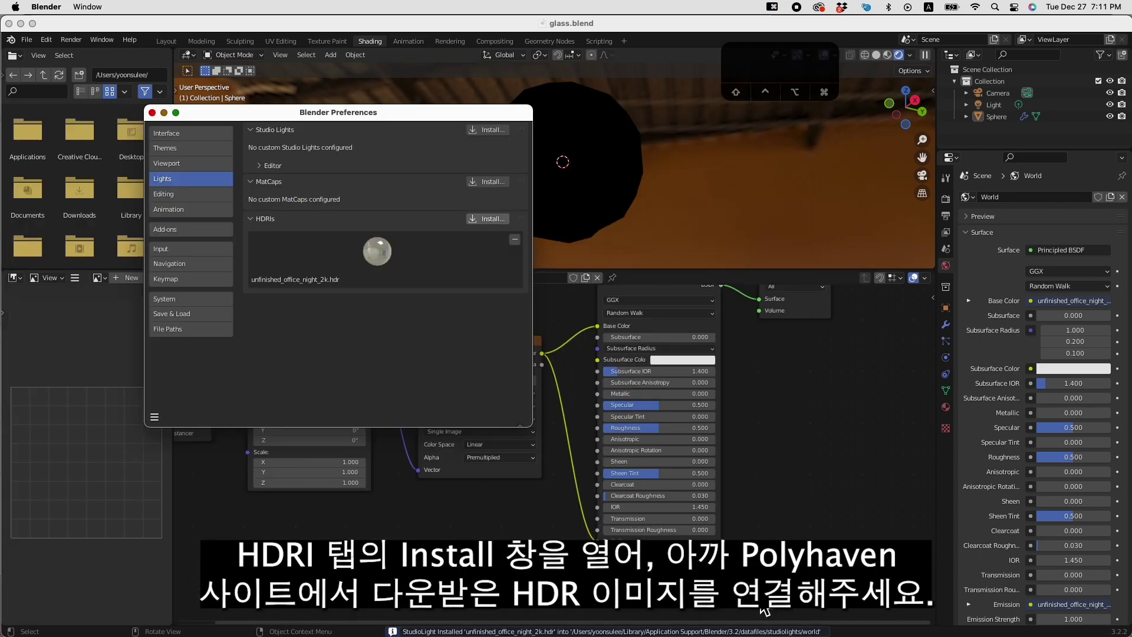
{"action": "left_click", "coordinate": [152, 112]}
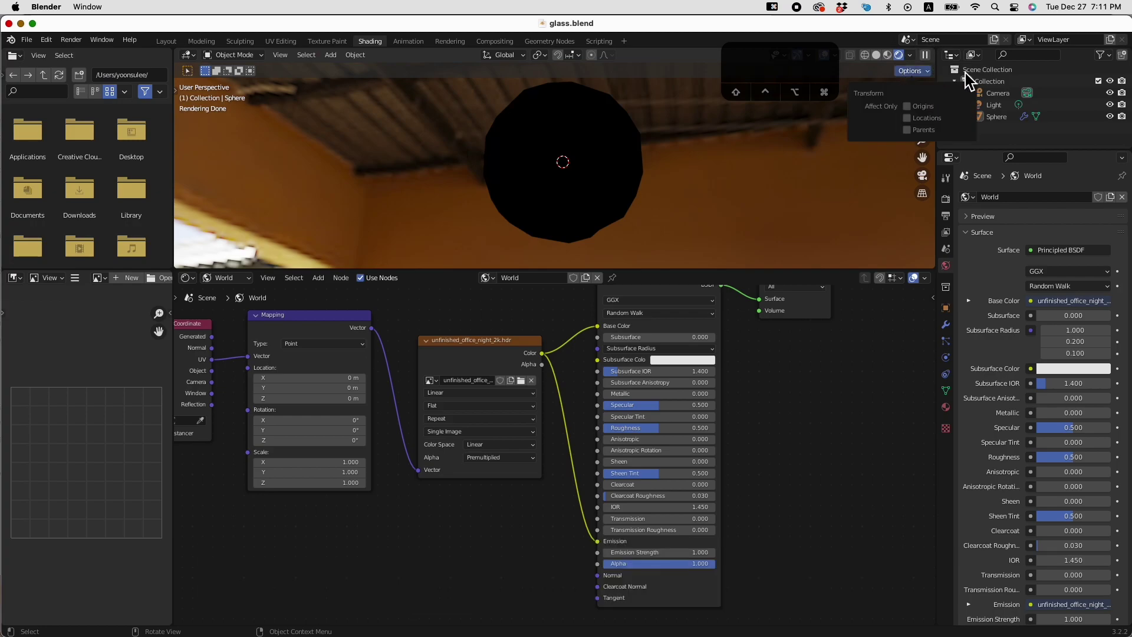
{"action": "left_click", "coordinate": [911, 55]}
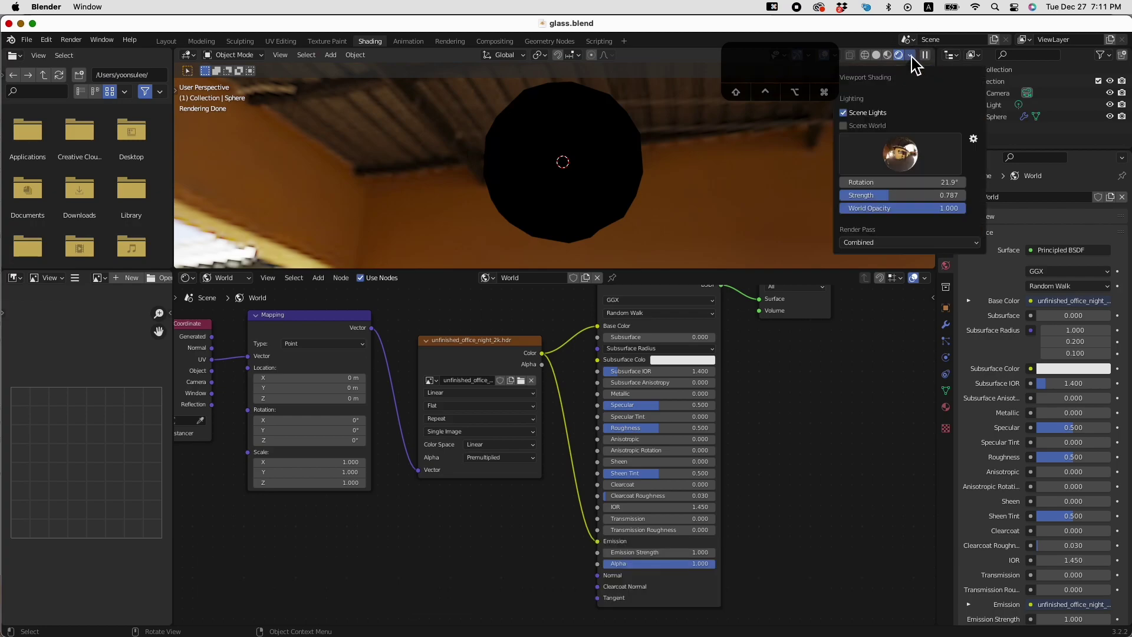
{"action": "left_click", "coordinate": [973, 139]}
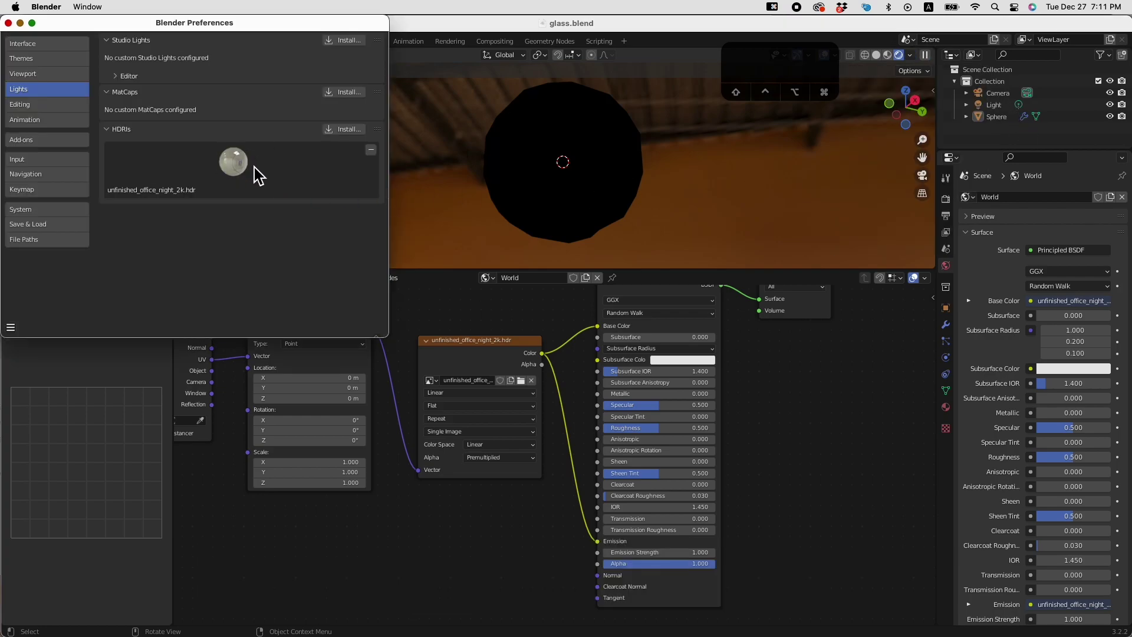
{"action": "left_click", "coordinate": [921, 77]}
{"action": "left_click", "coordinate": [899, 55]}
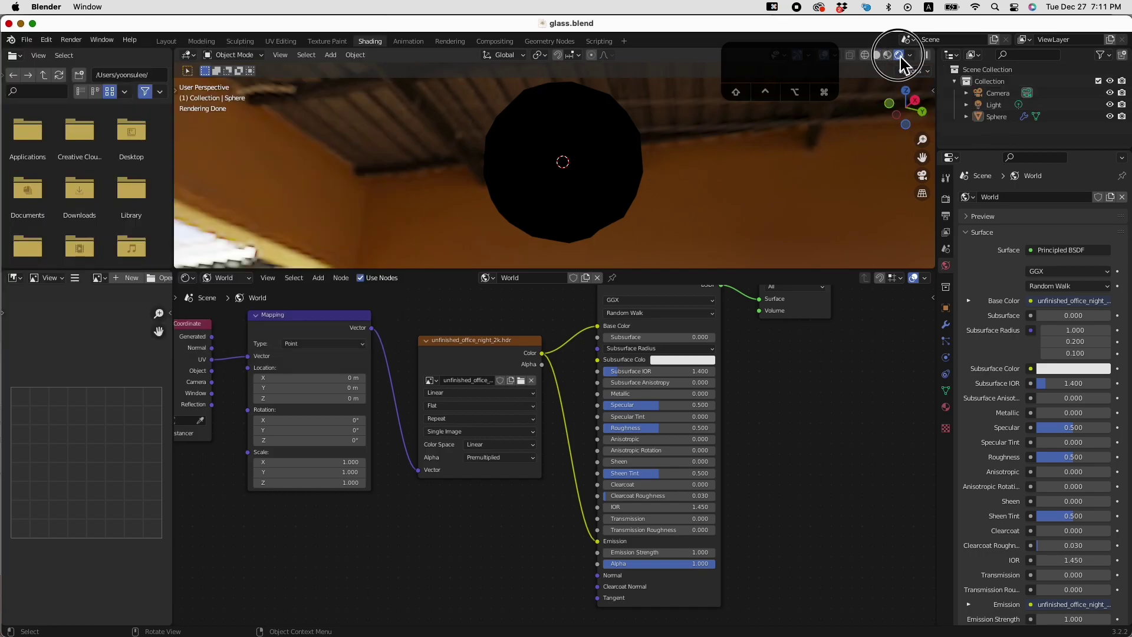
Choose the installed unfinished office night HDRI for the rendered viewport lighting, change its rotation, and save the file.
{"action": "left_click", "coordinate": [911, 55]}
{"action": "left_click", "coordinate": [901, 154]}
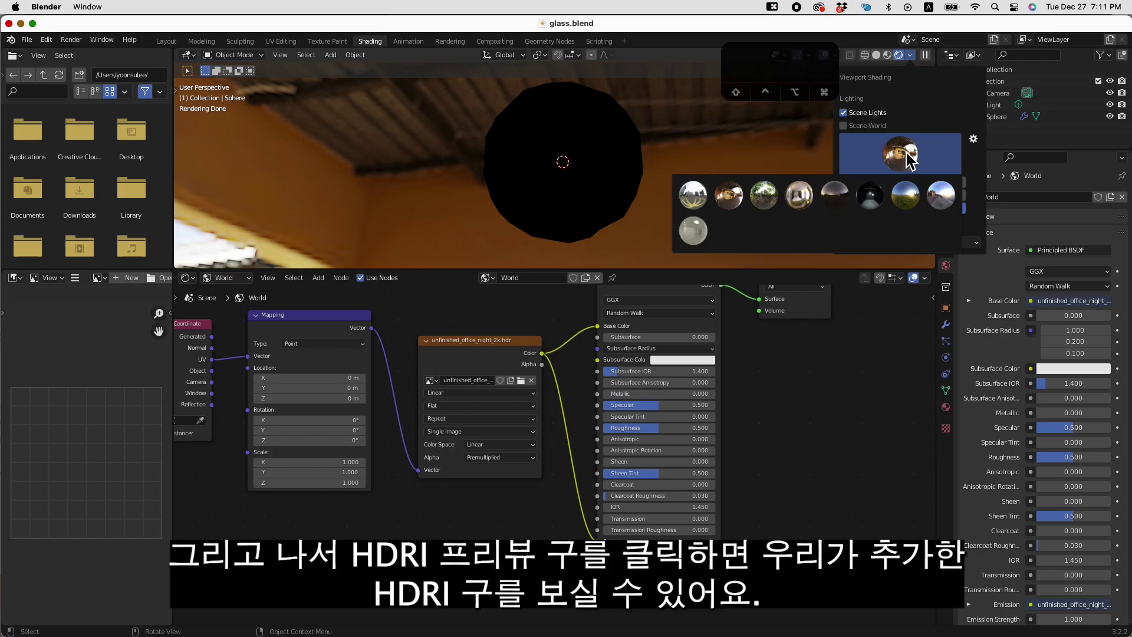
{"action": "left_click", "coordinate": [693, 231]}
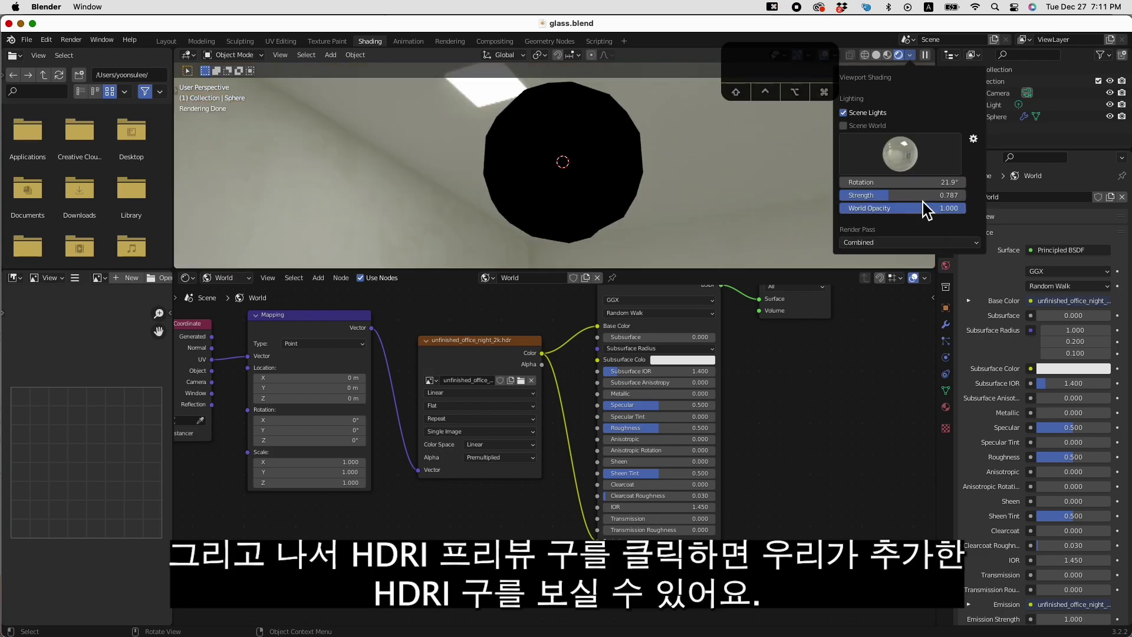
{"action": "mouse_move", "coordinate": [897, 182]}
{"action": "left_mouse_down"}
{"action": "mouse_move", "coordinate": [950, 176]}
{"action": "mouse_move", "coordinate": [1056, 199]}
{"action": "mouse_move", "coordinate": [897, 198]}
{"action": "left_mouse_up"}
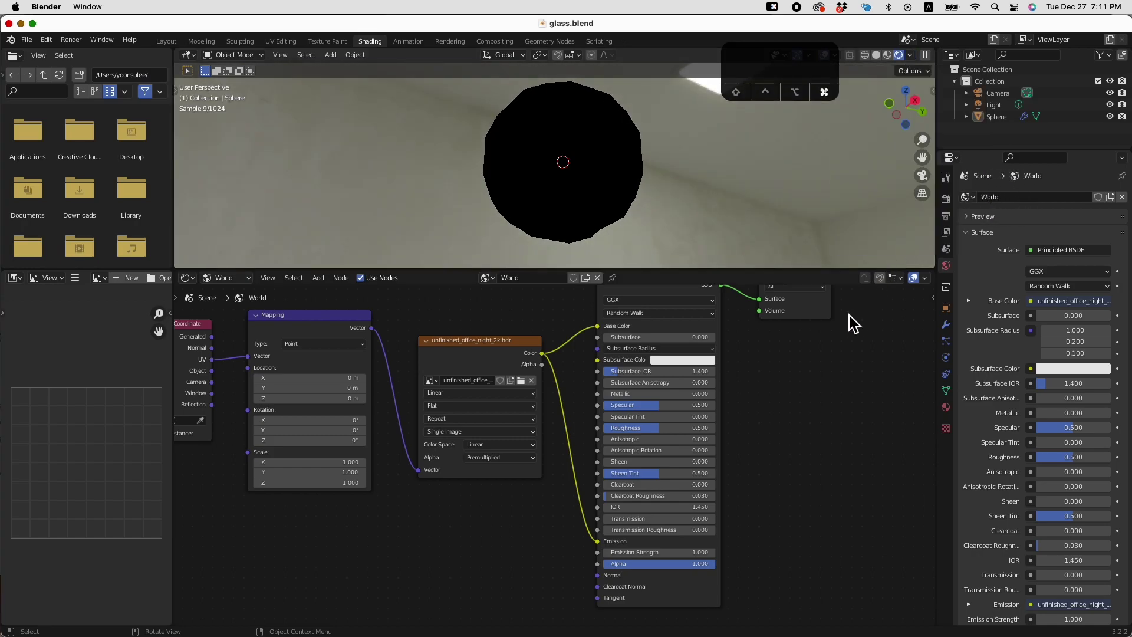
{"action": "key", "text": "super+s"}
Select the sphere and switch the shader editor from the world to the object's material nodes.
{"action": "left_click", "coordinate": [588, 197]}
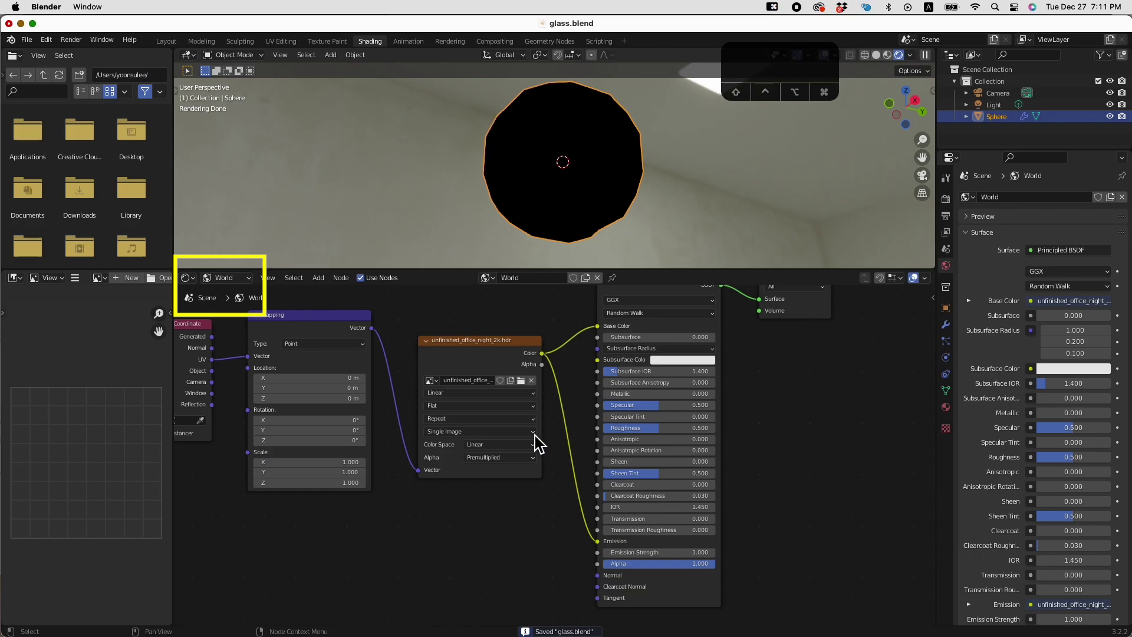
{"action": "left_click", "coordinate": [233, 279]}
{"action": "left_click", "coordinate": [230, 267]}
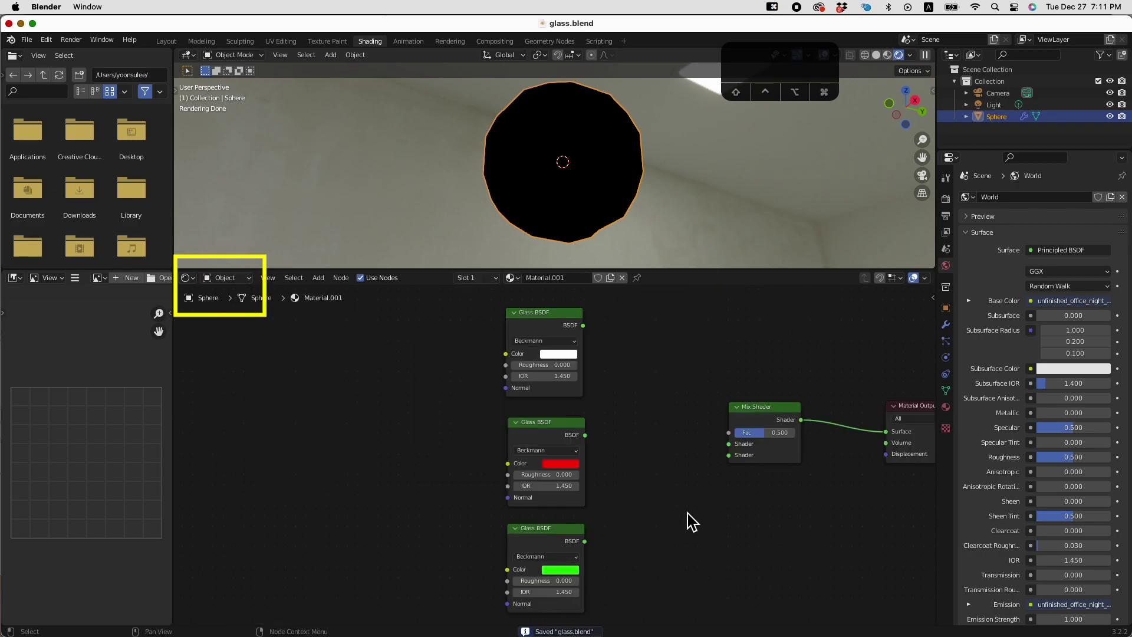
{"action": "left_click", "coordinate": [668, 454]}
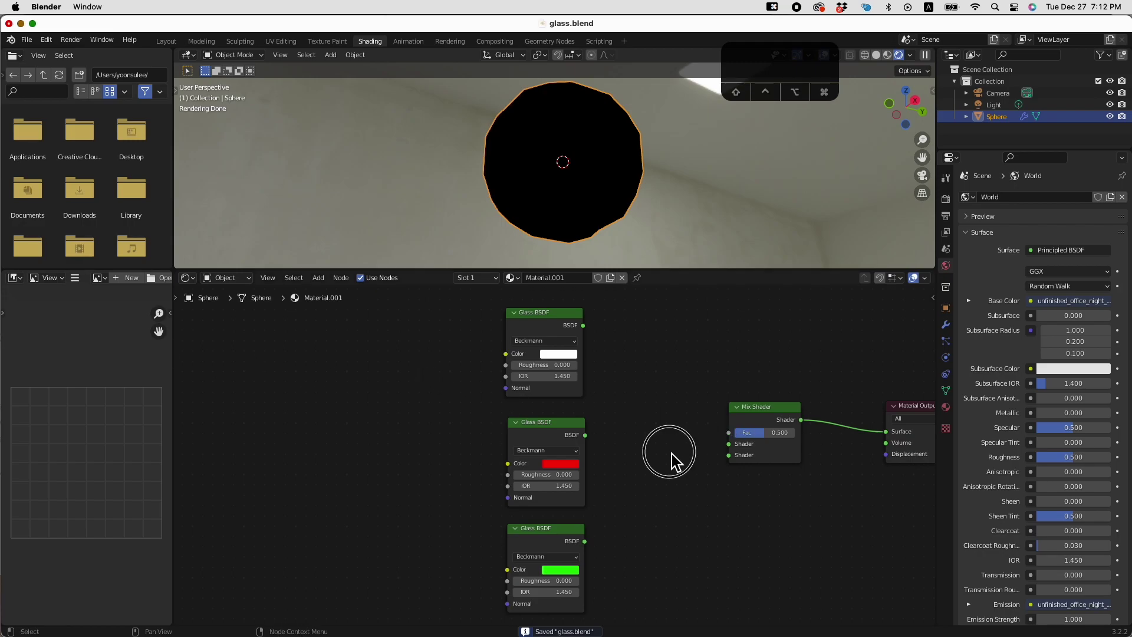
Add a Value node to the left of the red Glass BSDF node.
{"action": "left_click", "coordinate": [354, 467]}
{"action": "key", "text": "shift+a"}
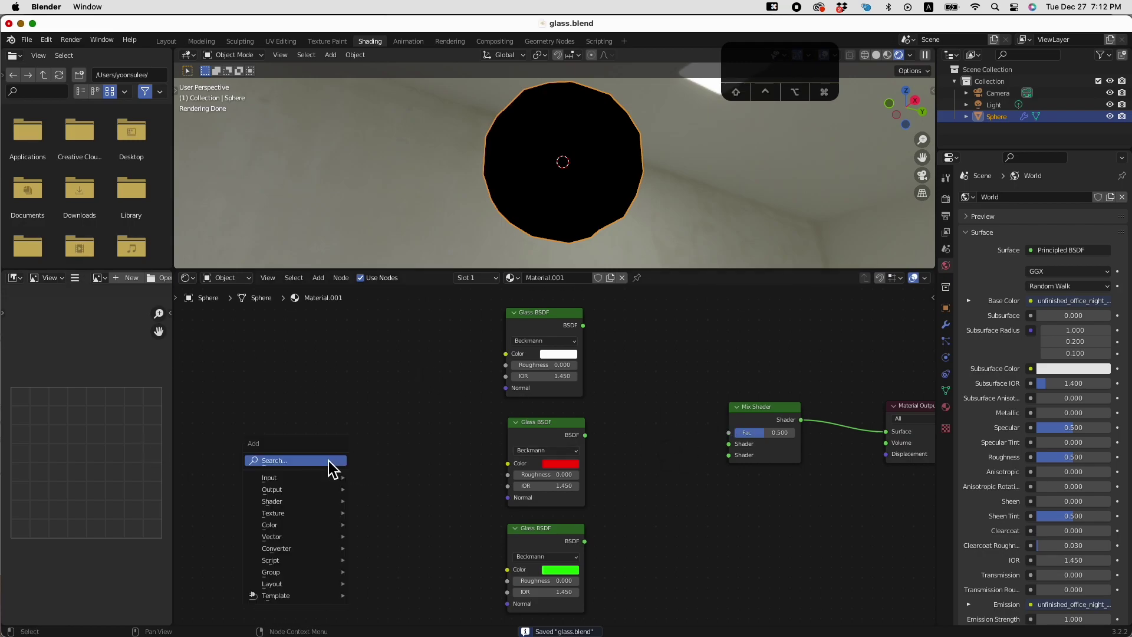
{"action": "left_click", "coordinate": [331, 466]}
{"action": "type", "text": "value"}
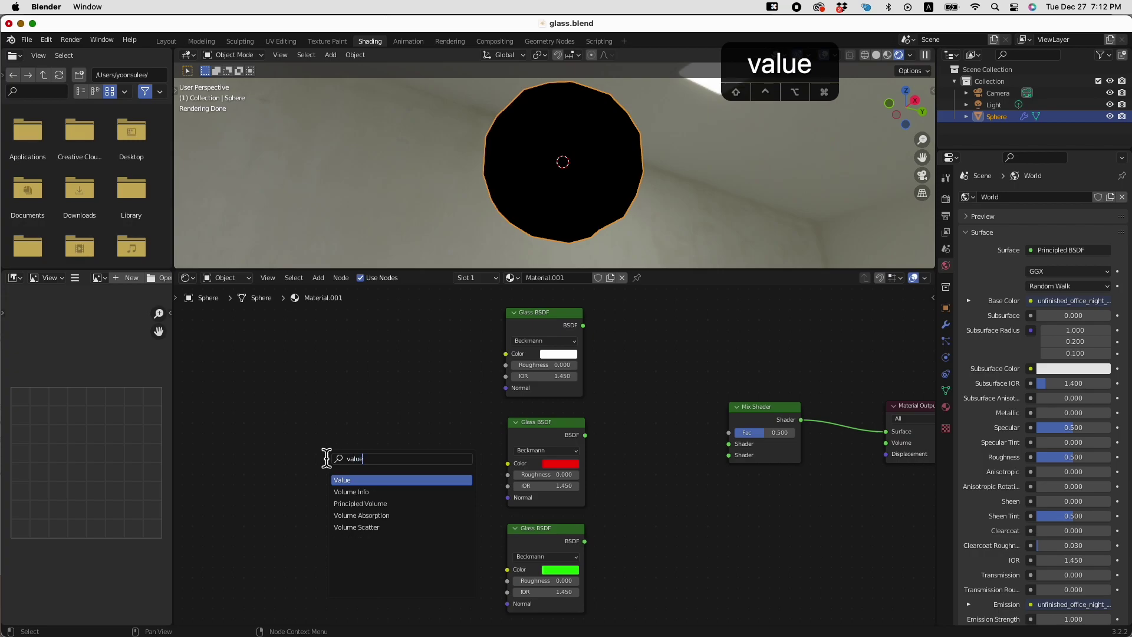
{"action": "left_click", "coordinate": [361, 480]}
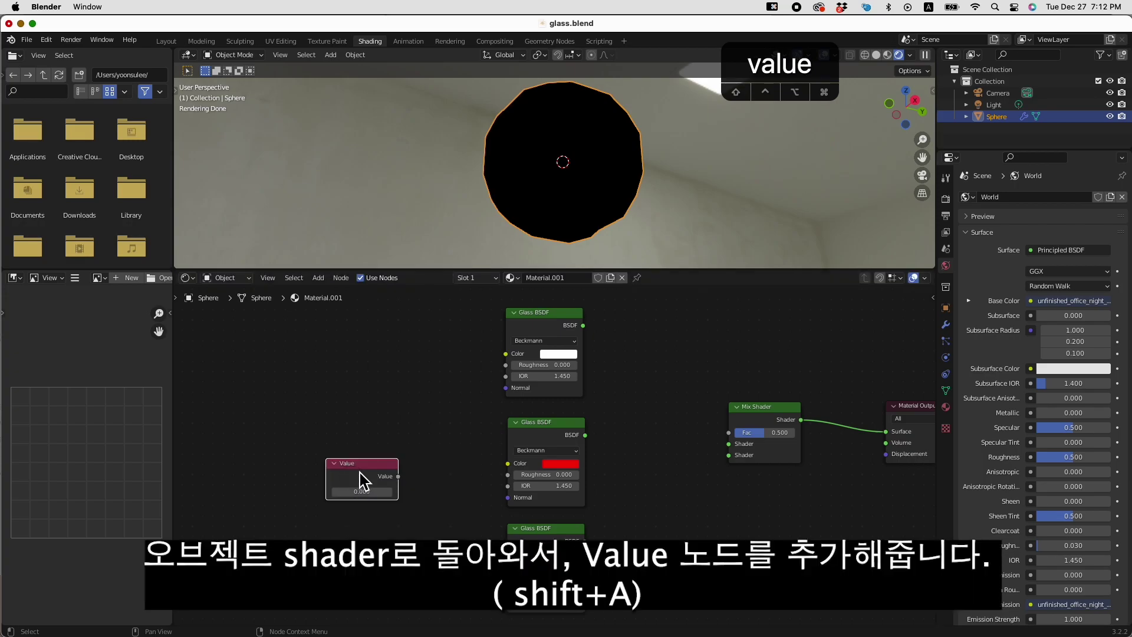
{"action": "left_click", "coordinate": [341, 449]}
Label the Value node "IOR" in its node properties and save the file.
{"action": "key", "text": "a"}
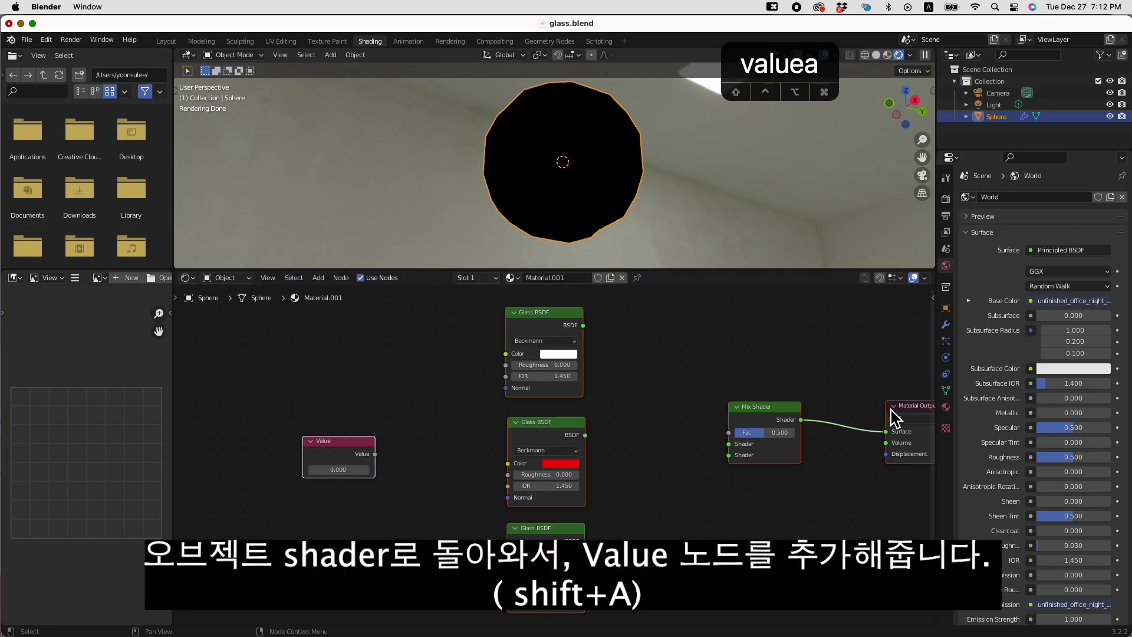
{"action": "left_click", "coordinate": [368, 455]}
{"action": "key", "text": "a"}
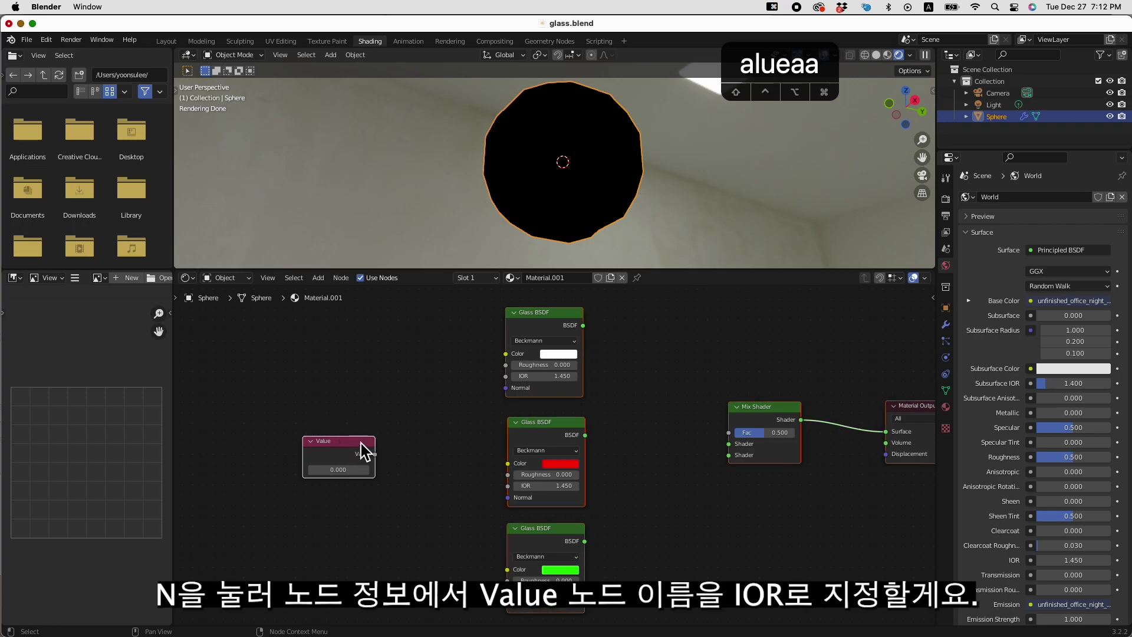
{"action": "left_click", "coordinate": [933, 297]}
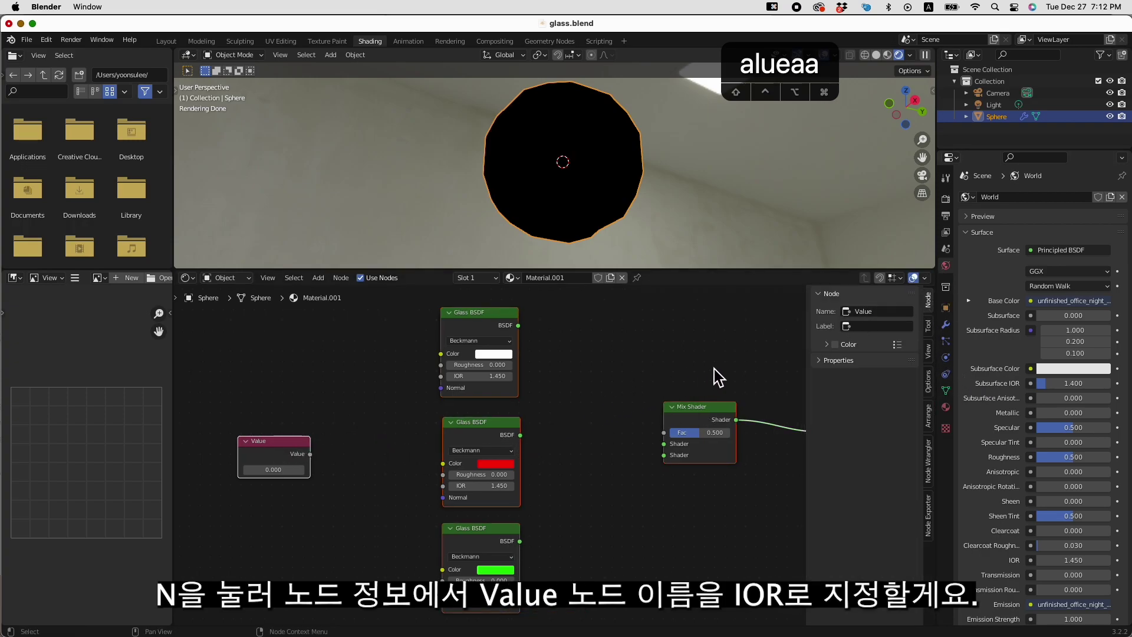
{"action": "left_click", "coordinate": [871, 326]}
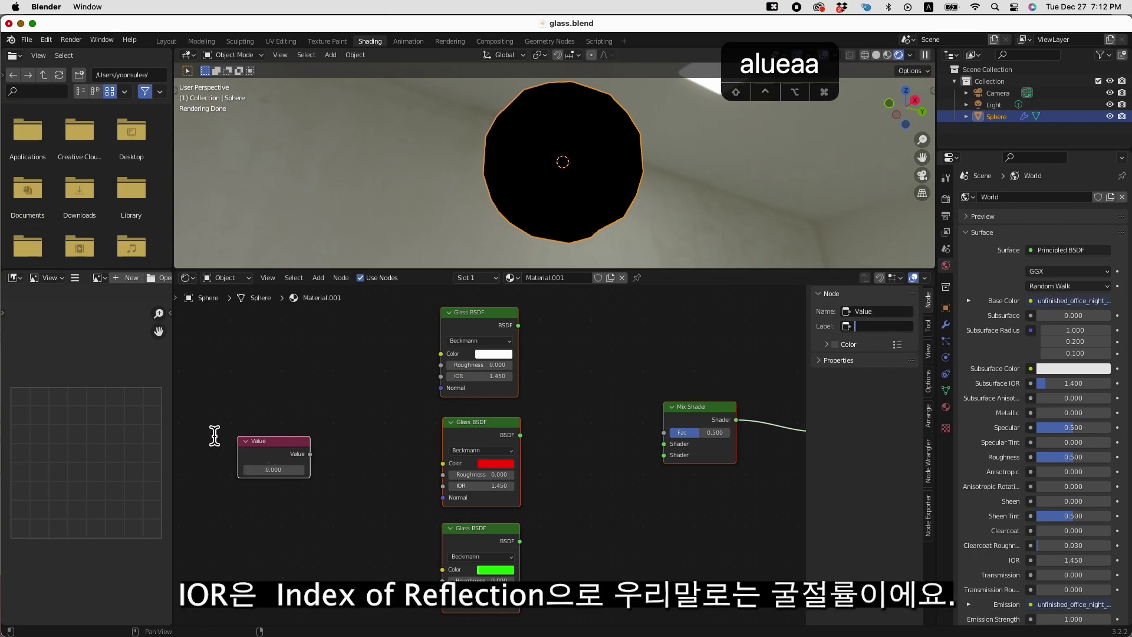
{"action": "type", "text": "IOR"}
{"action": "key", "text": "Return"}
{"action": "key", "text": "super+s"}
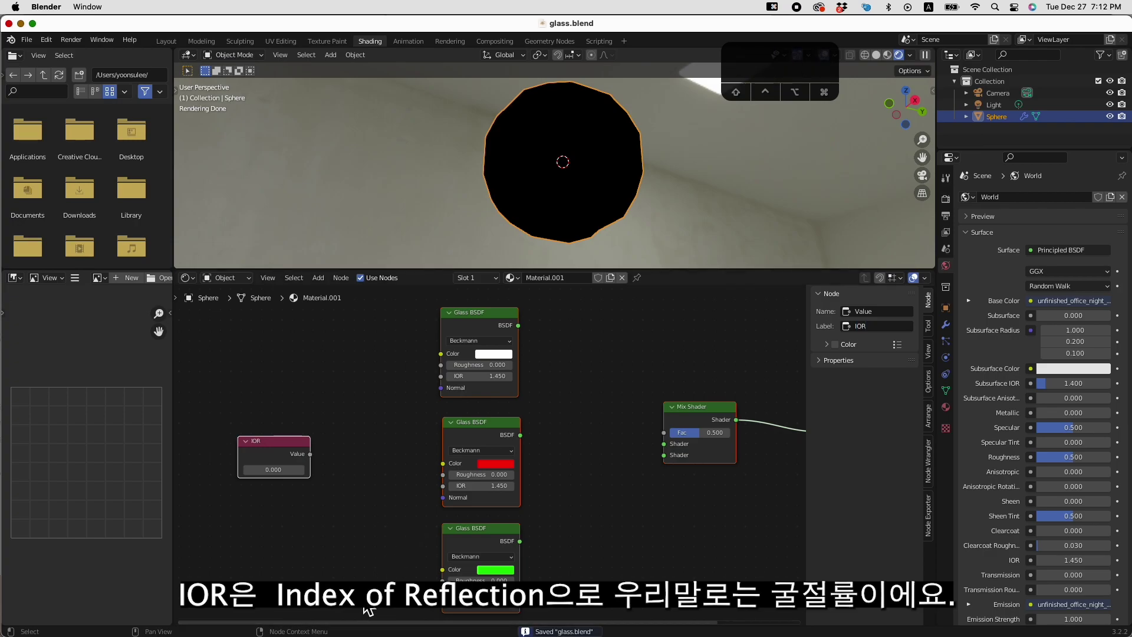
Connect the IOR node's Value output to the IOR inputs of the white, red, green and blue Glass BSDF nodes.
{"action": "mouse_move", "coordinate": [466, 327]}
{"action": "left_mouse_down"}
{"action": "mouse_move", "coordinate": [371, 333]}
{"action": "mouse_move", "coordinate": [492, 313]}
{"action": "mouse_move", "coordinate": [471, 314]}
{"action": "left_mouse_up"}
{"action": "left_click", "coordinate": [482, 375]}
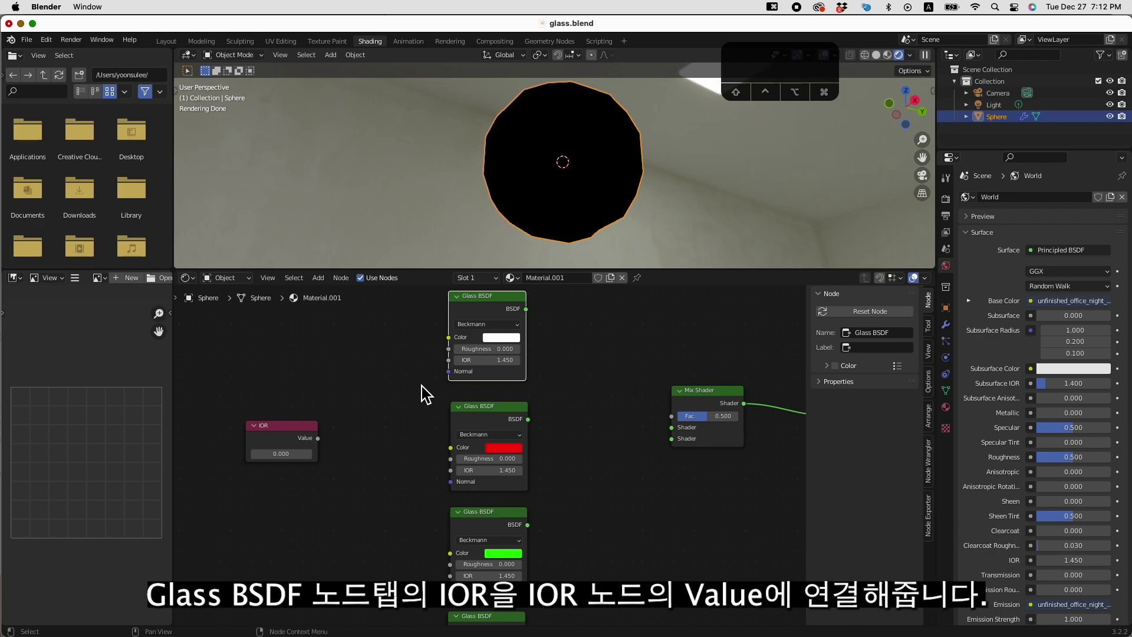
{"action": "left_click_drag", "start_coordinate": [448, 359], "coordinate": [450, 470]}
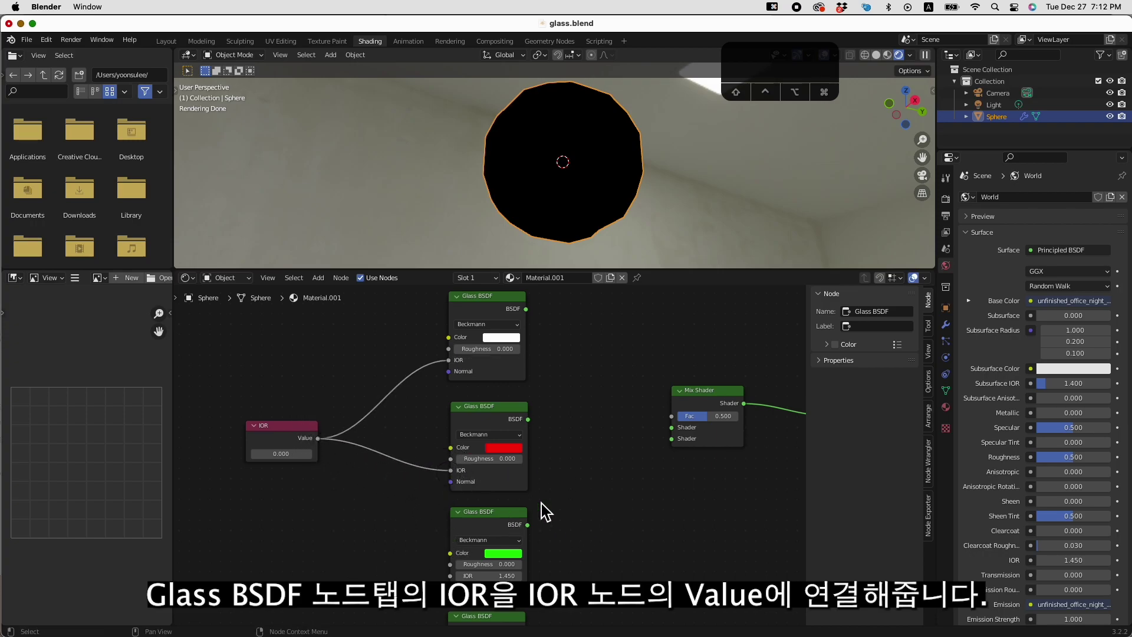
{"action": "middle_click_drag", "start_coordinate": [548, 493], "coordinate": [545, 432]}
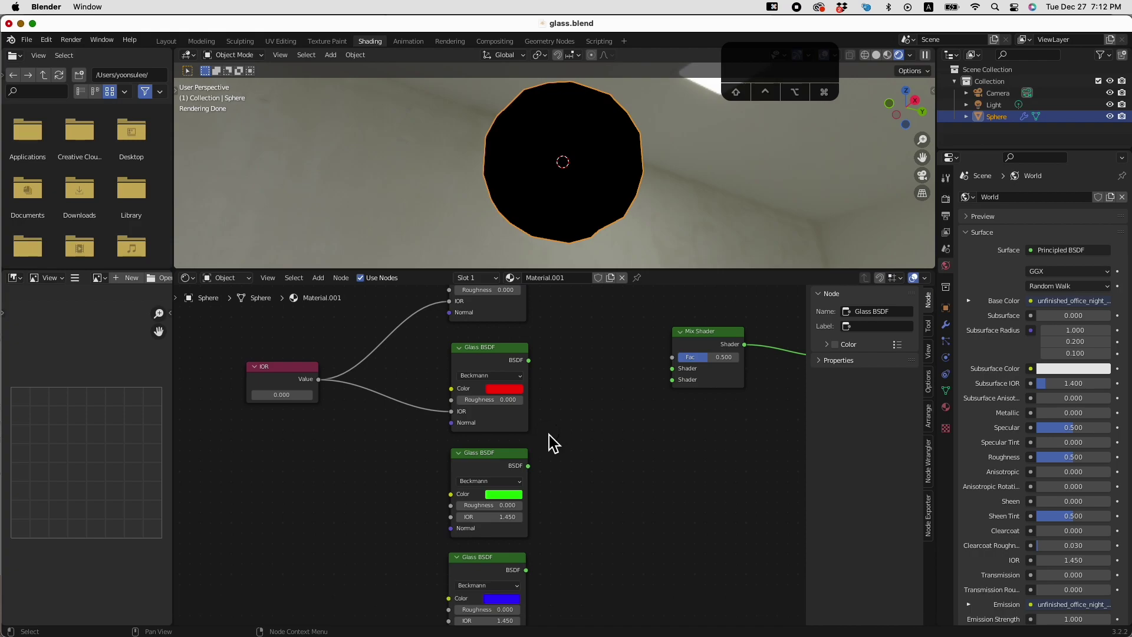
{"action": "left_click_drag", "start_coordinate": [319, 379], "coordinate": [451, 517]}
{"action": "left_click_drag", "start_coordinate": [319, 379], "coordinate": [448, 535]}
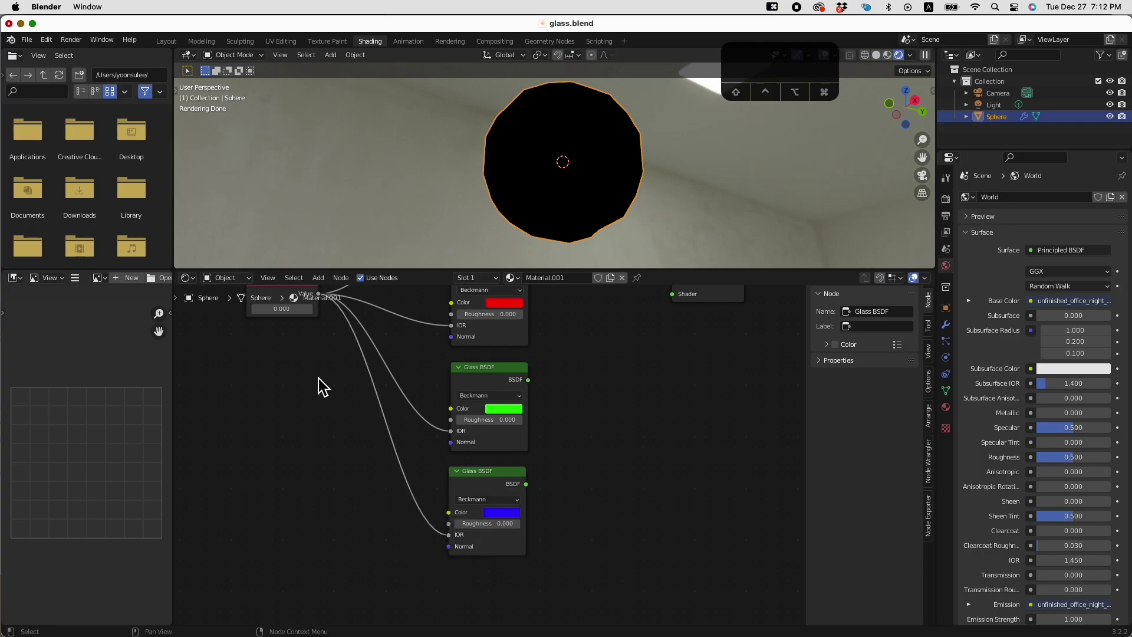
{"action": "middle_click_drag", "start_coordinate": [444, 454], "coordinate": [466, 521]}
{"action": "left_click_drag", "start_coordinate": [448, 618], "coordinate": [444, 614]}
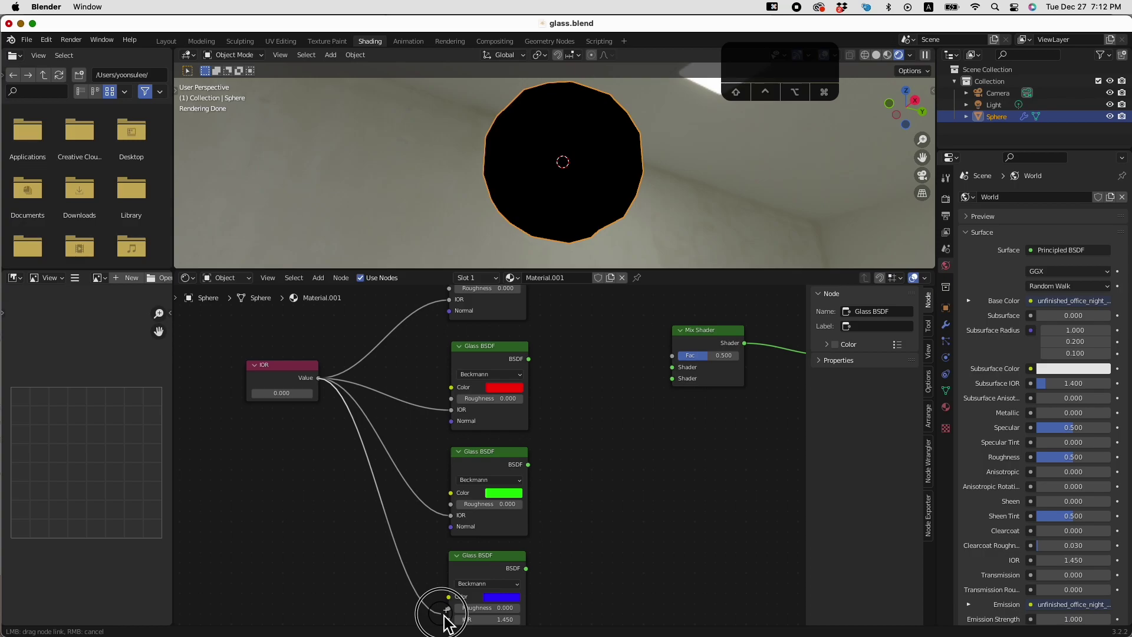
{"action": "left_click_drag", "start_coordinate": [447, 622], "coordinate": [448, 619]}
Shift the Mix Shader node slightly toward the Material Output node and save the file.
{"action": "scroll", "coordinate": [594, 529], "scroll_direction": "right", "scroll_amount": 3}
{"action": "mouse_move", "coordinate": [672, 405]}
{"action": "left_mouse_down"}
{"action": "mouse_move", "coordinate": [696, 414]}
{"action": "mouse_move", "coordinate": [688, 412]}
{"action": "left_mouse_up"}
{"action": "key", "text": "super+s"}
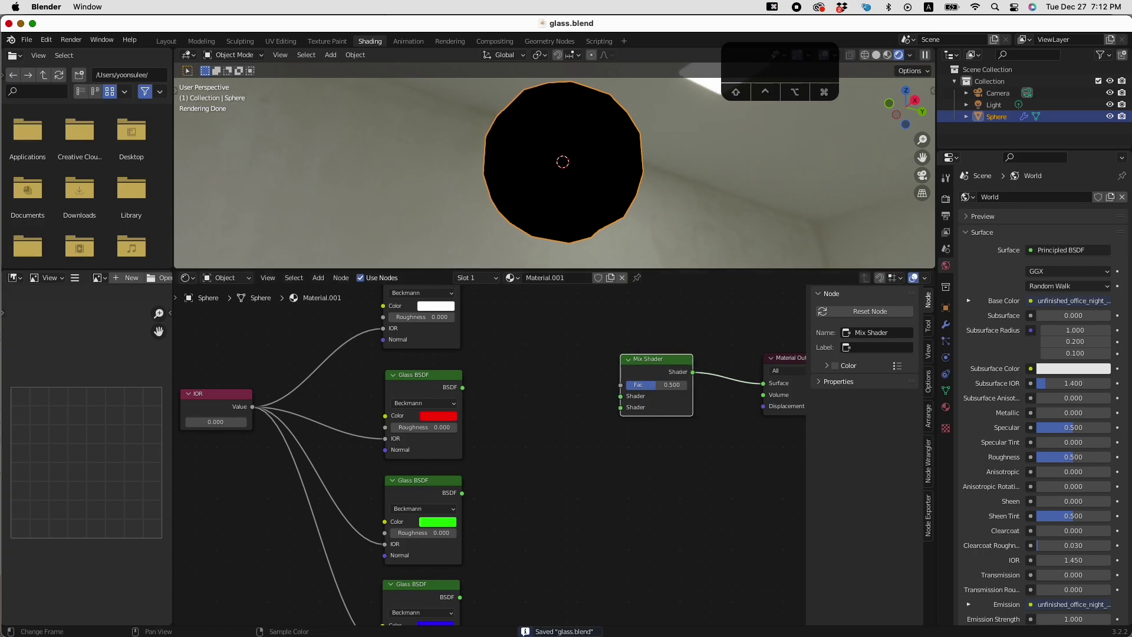
Add an Add Shader node between the Glass BSDF nodes and the Mix Shader node, and save the file.
{"action": "left_click", "coordinate": [524, 431]}
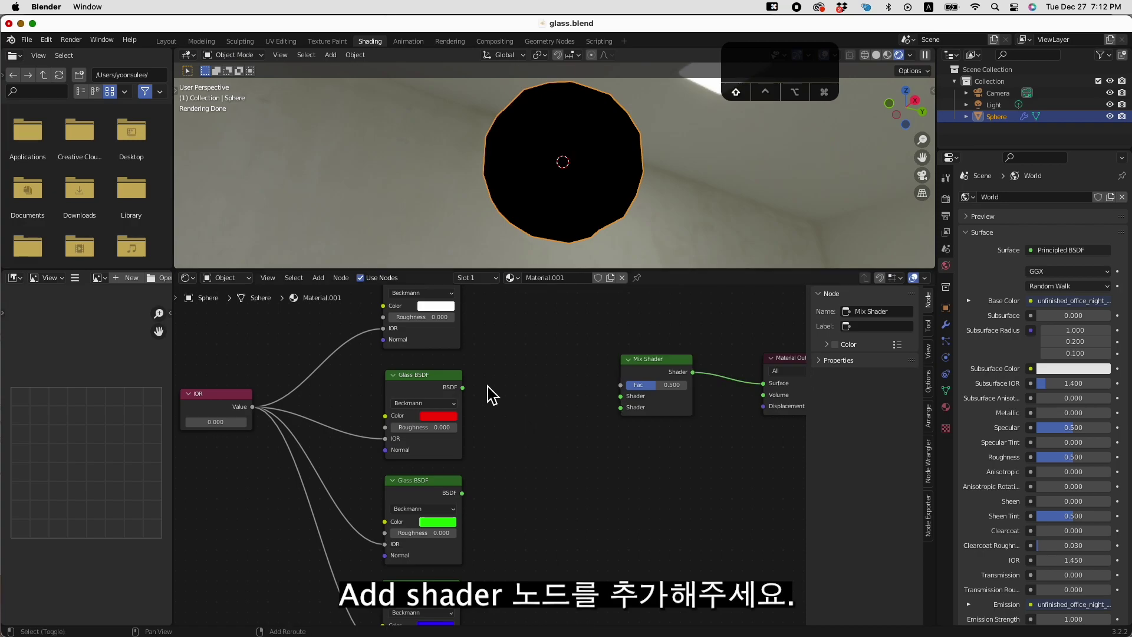
{"action": "key", "text": "shift+a"}
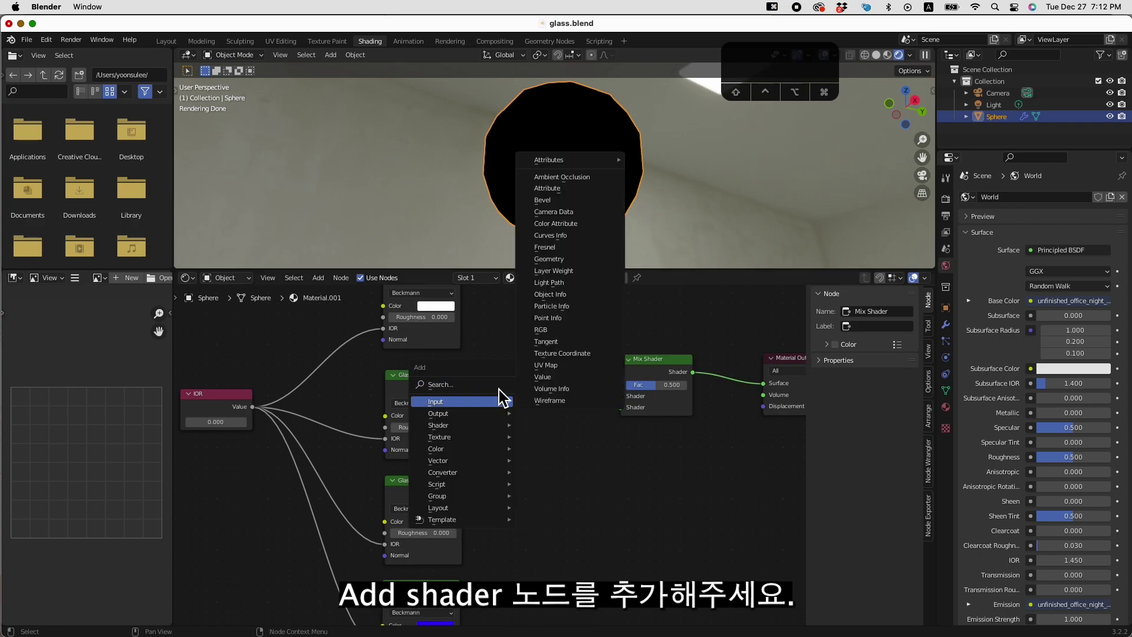
{"action": "left_click", "coordinate": [497, 389]}
{"action": "type", "text": "sjader"}
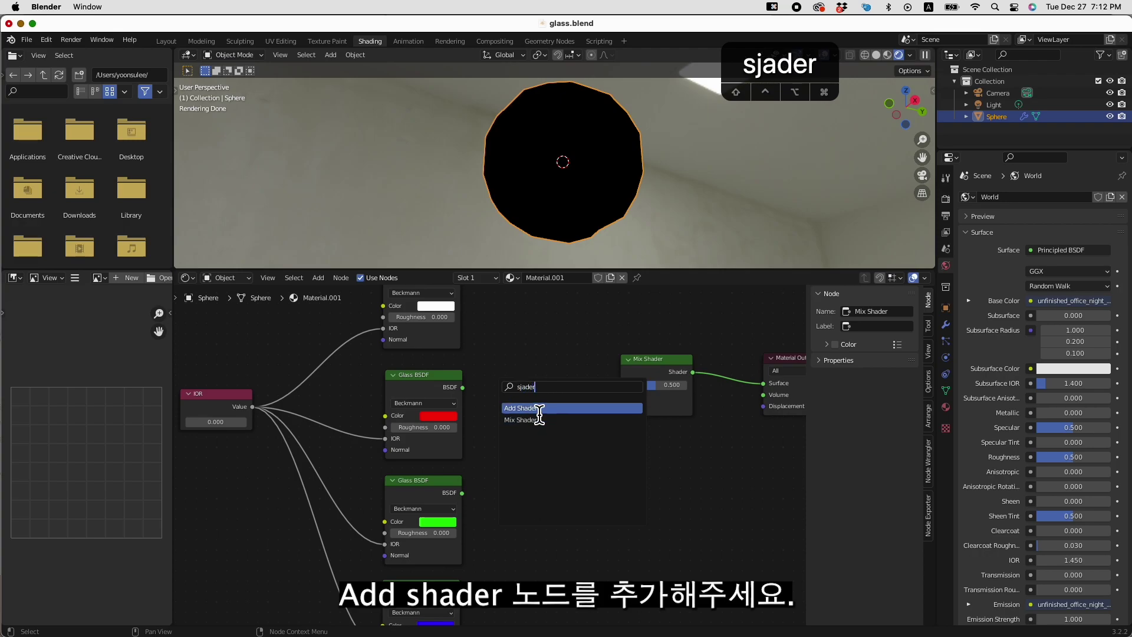
{"action": "left_click", "coordinate": [538, 408]}
{"action": "left_click", "coordinate": [537, 373]}
{"action": "key", "text": "super+s"}
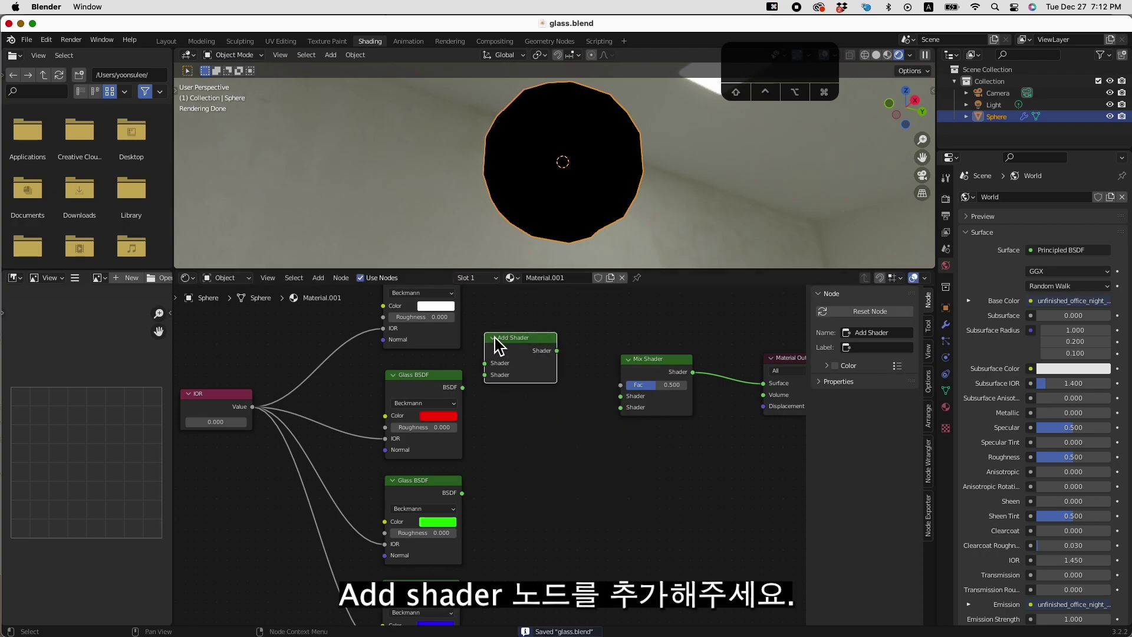
Connect the red and green Glass BSDF outputs to the Add Shader's two inputs, and reposition the Add Shader and Mix Shader nodes.
{"action": "left_click_drag", "start_coordinate": [462, 387], "coordinate": [484, 362]}
{"action": "left_click_drag", "start_coordinate": [462, 492], "coordinate": [485, 375]}
{"action": "left_click_drag", "start_coordinate": [536, 347], "coordinate": [538, 384]}
{"action": "left_click_drag", "start_coordinate": [660, 372], "coordinate": [690, 373]}
{"action": "left_click_drag", "start_coordinate": [538, 379], "coordinate": [551, 380]}
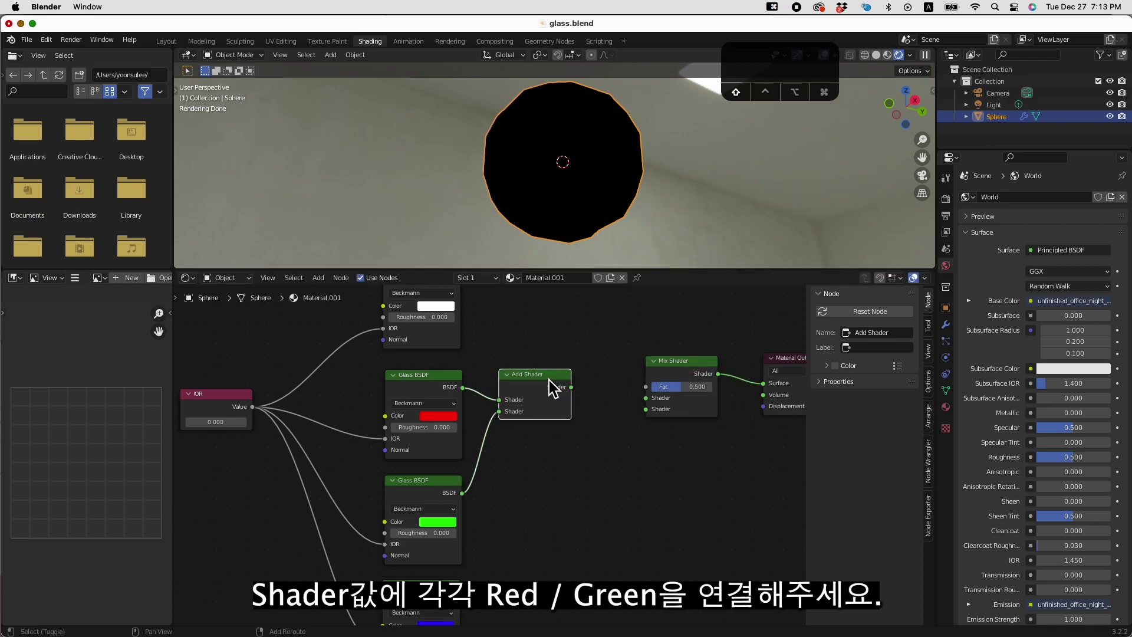
Add a second Add Shader node and place it between the first Add Shader node and the Mix Shader node.
{"action": "key", "text": "shift+a"}
{"action": "left_click", "coordinate": [554, 382]}
{"action": "type", "text": "add"}
{"action": "left_click", "coordinate": [601, 403]}
{"action": "left_click", "coordinate": [604, 404]}
{"action": "scroll", "coordinate": [589, 507], "scroll_direction": "down", "scroll_amount": 2}
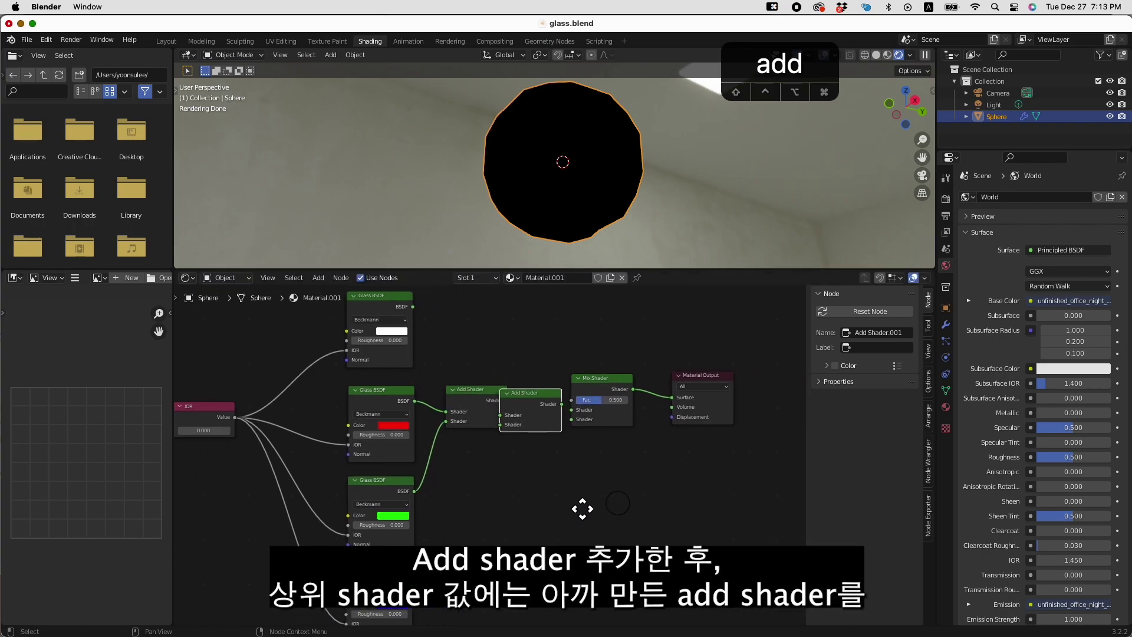
{"action": "left_click_drag", "start_coordinate": [472, 370], "coordinate": [692, 415]}
{"action": "left_click", "coordinate": [628, 472]}
{"action": "mouse_move", "coordinate": [533, 386]}
{"action": "left_mouse_down"}
{"action": "mouse_move", "coordinate": [729, 400]}
{"action": "mouse_move", "coordinate": [528, 386]}
{"action": "mouse_move", "coordinate": [530, 374]}
{"action": "left_mouse_up"}
Connect the first Add Shader and the blue Glass BSDF to the second Add Shader, link its output to the Mix Shader's lower shader input, and save.
{"action": "left_click_drag", "start_coordinate": [445, 392], "coordinate": [484, 395]}
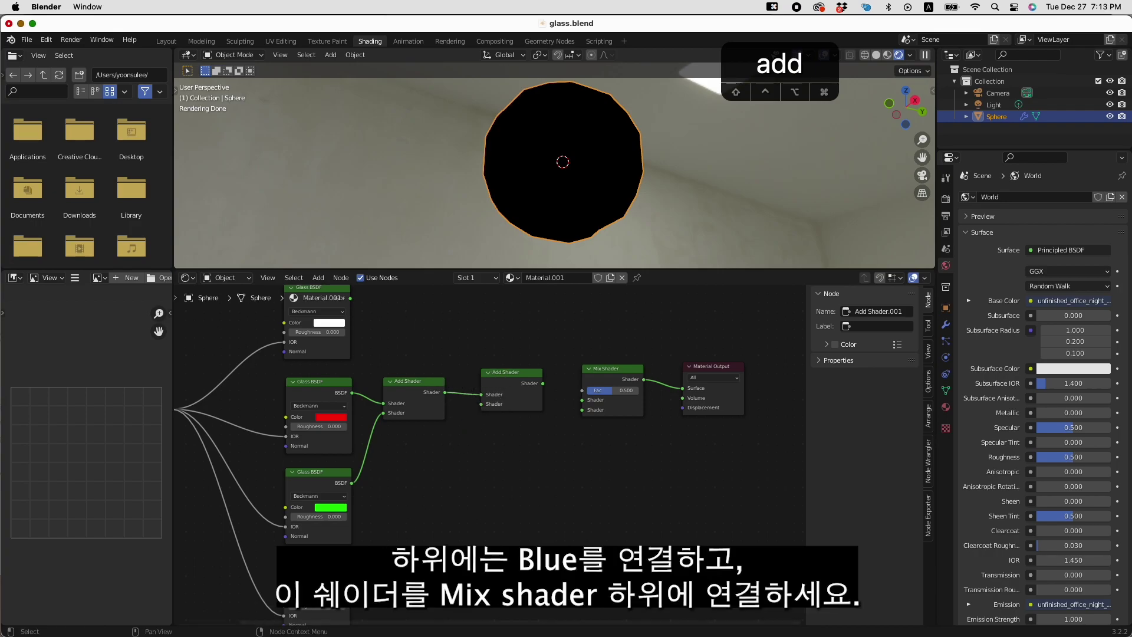
{"action": "left_click_drag", "start_coordinate": [354, 572], "coordinate": [482, 404]}
{"action": "left_click_drag", "start_coordinate": [546, 386], "coordinate": [548, 389]}
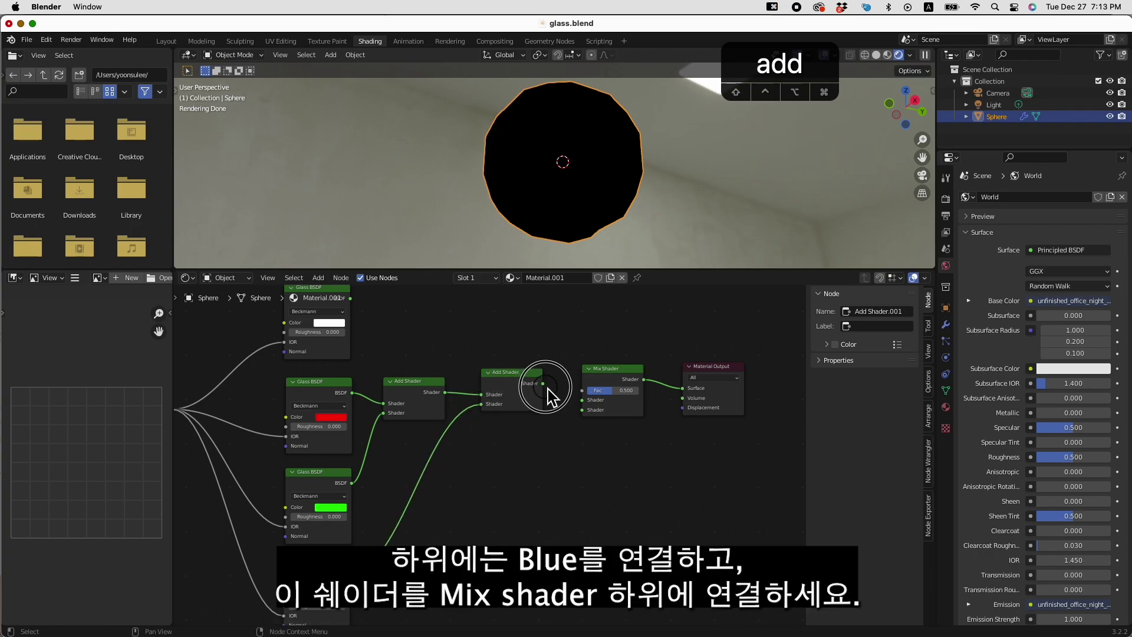
{"action": "left_click_drag", "start_coordinate": [547, 389], "coordinate": [630, 380]}
{"action": "key", "text": "super+s"}
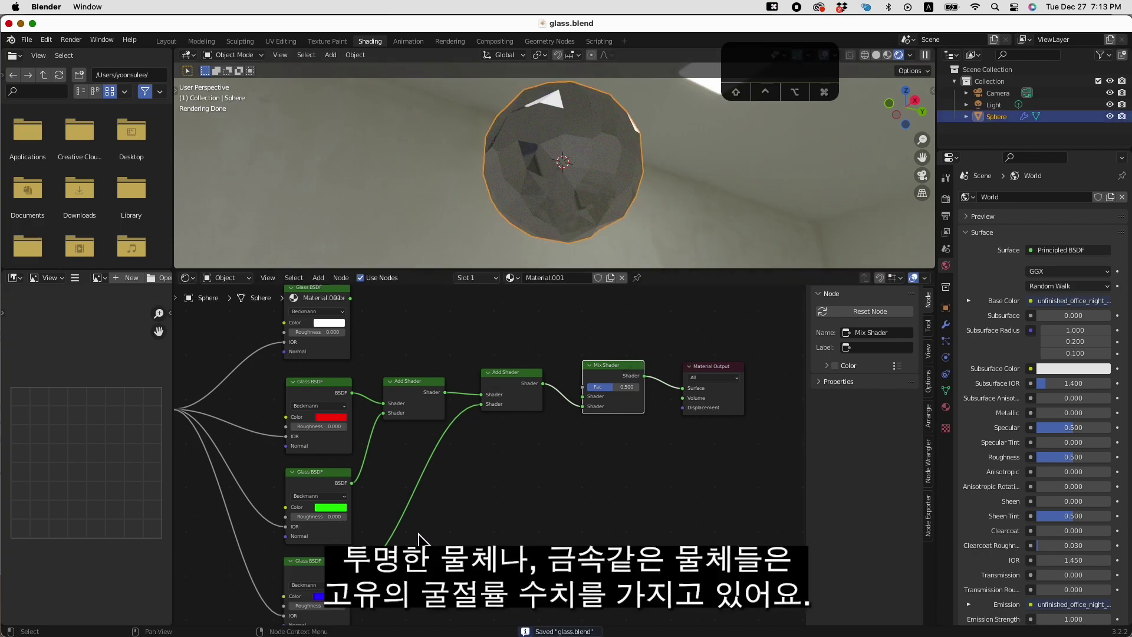
Set the IOR value node shared by the Glass BSDF nodes to 1.3.
{"action": "middle_click_drag", "start_coordinate": [442, 482], "coordinate": [726, 508]}
{"action": "scroll", "coordinate": [484, 454], "scroll_direction": "up", "scroll_amount": 2}
{"action": "left_click_drag", "start_coordinate": [385, 427], "coordinate": [416, 437]}
{"action": "left_click", "coordinate": [406, 443]}
{"action": "type", "text": "1.3"}
{"action": "key", "text": "Return"}
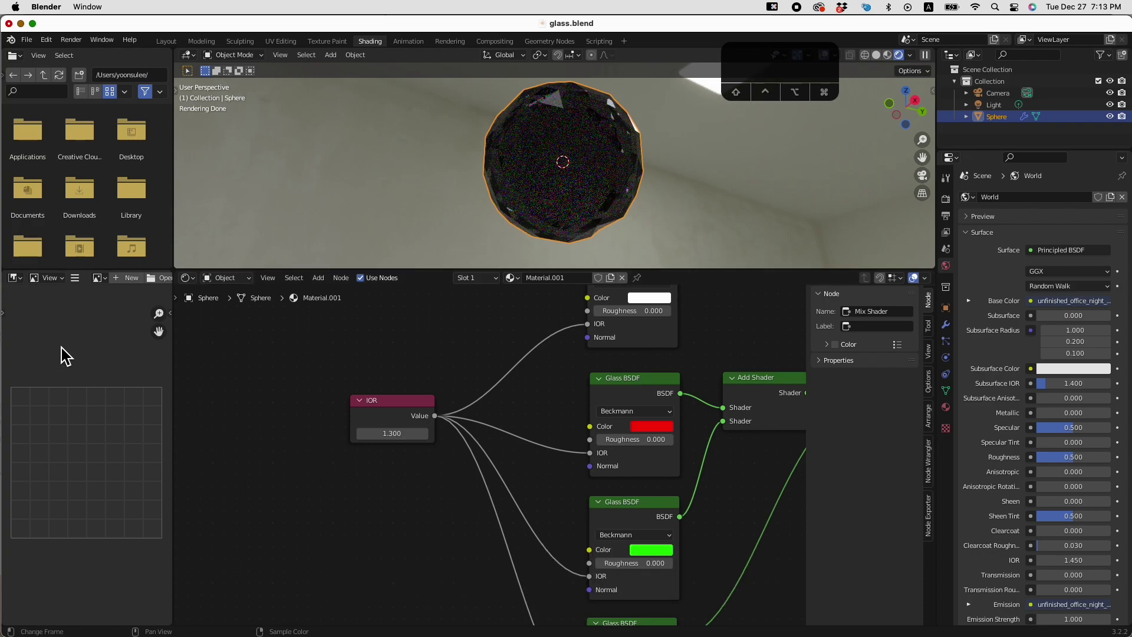
Set the roughness of the white Glass BSDF node to 0.1.
{"action": "scroll", "coordinate": [472, 501], "scroll_direction": "right", "scroll_amount": 5}
{"action": "scroll", "coordinate": [471, 501], "scroll_direction": "up", "scroll_amount": 2}
{"action": "left_click", "coordinate": [548, 358]}
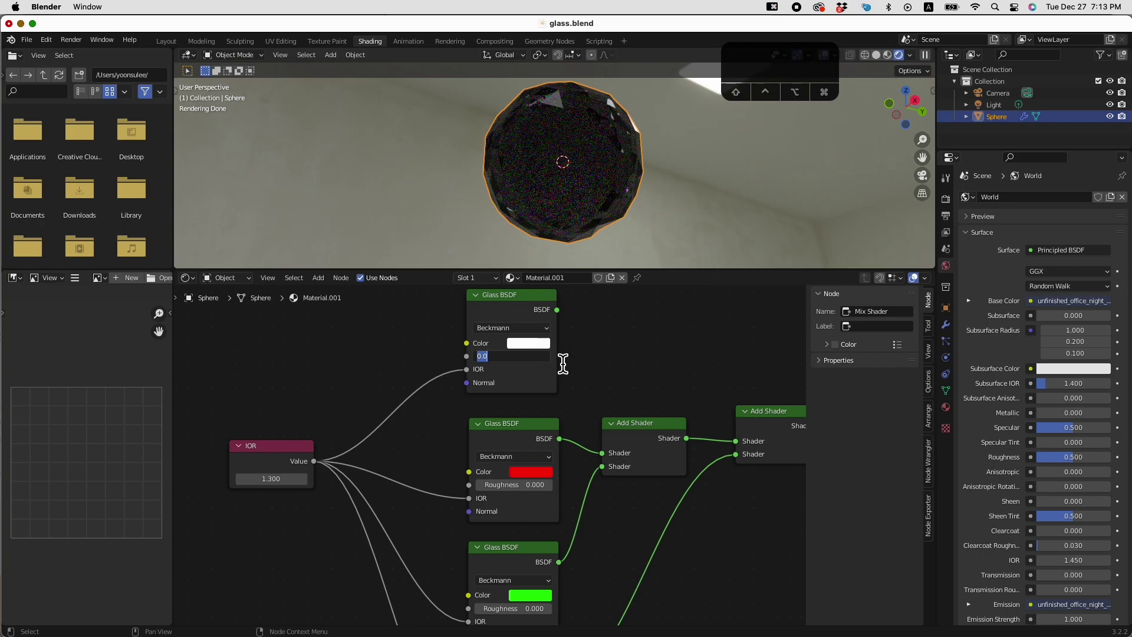
{"action": "key", "text": "Return"}
{"action": "left_click_drag", "start_coordinate": [533, 359], "coordinate": [593, 362]}
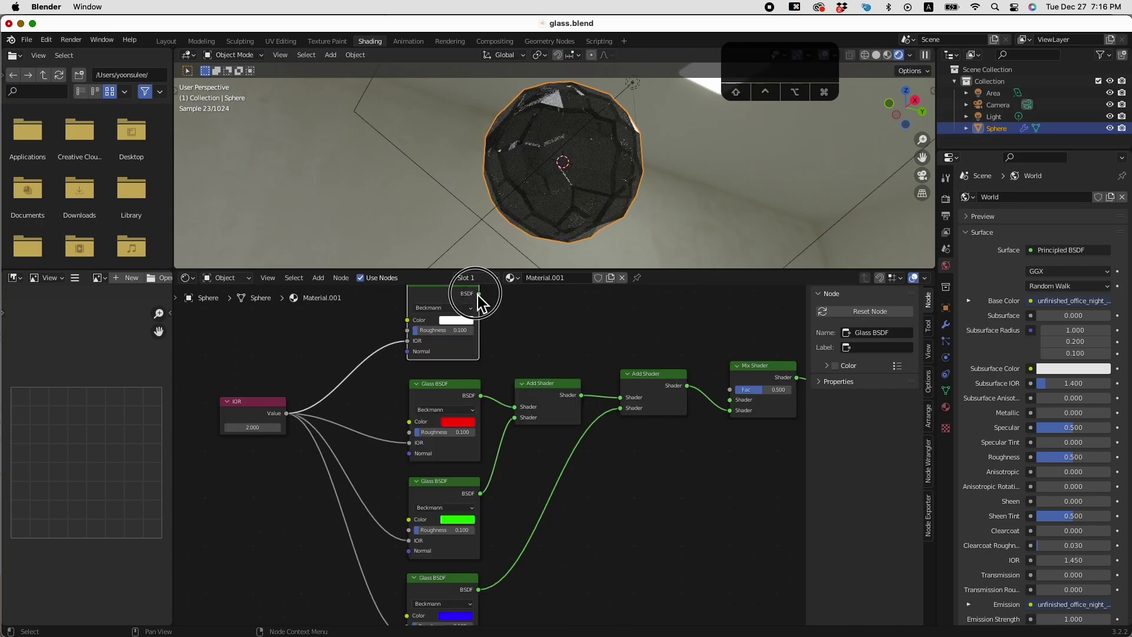
Connect the white Glass BSDF to the Mix Shader's upper shader input, move the second Add Shader slightly down, and save the file.
{"action": "left_click_drag", "start_coordinate": [478, 293], "coordinate": [729, 404]}
{"action": "left_click_drag", "start_coordinate": [660, 389], "coordinate": [652, 425]}
{"action": "key", "text": "super+s"}
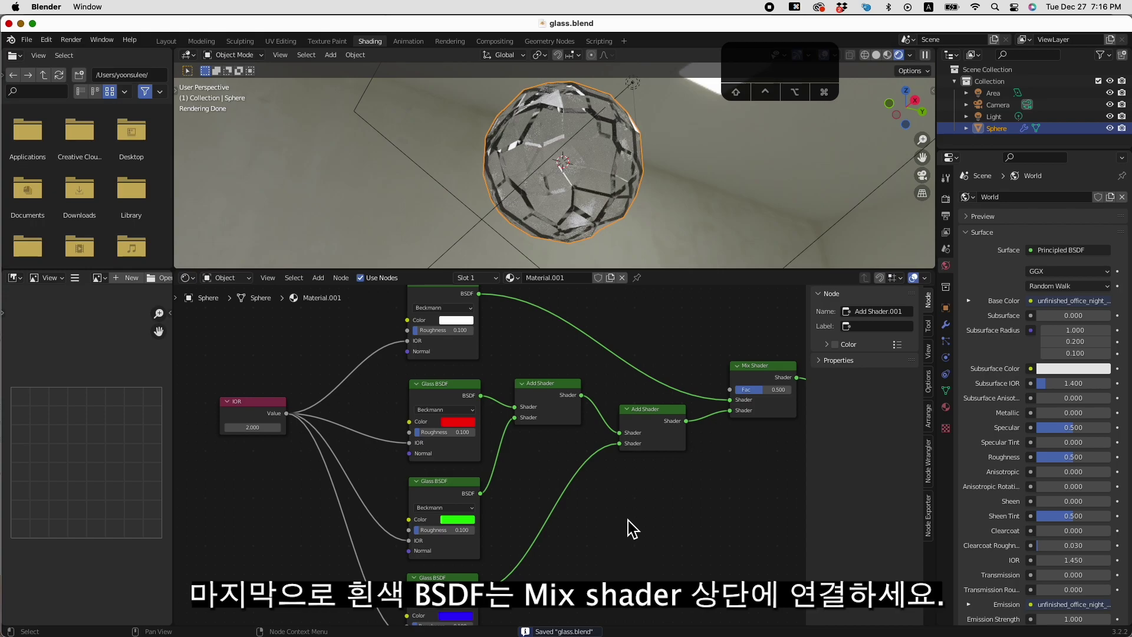
Set the sphere's Remesh voxel size to 0.256 m and its Solidify thickness to 0.65 m, and save the file.
{"action": "left_click", "coordinate": [946, 325]}
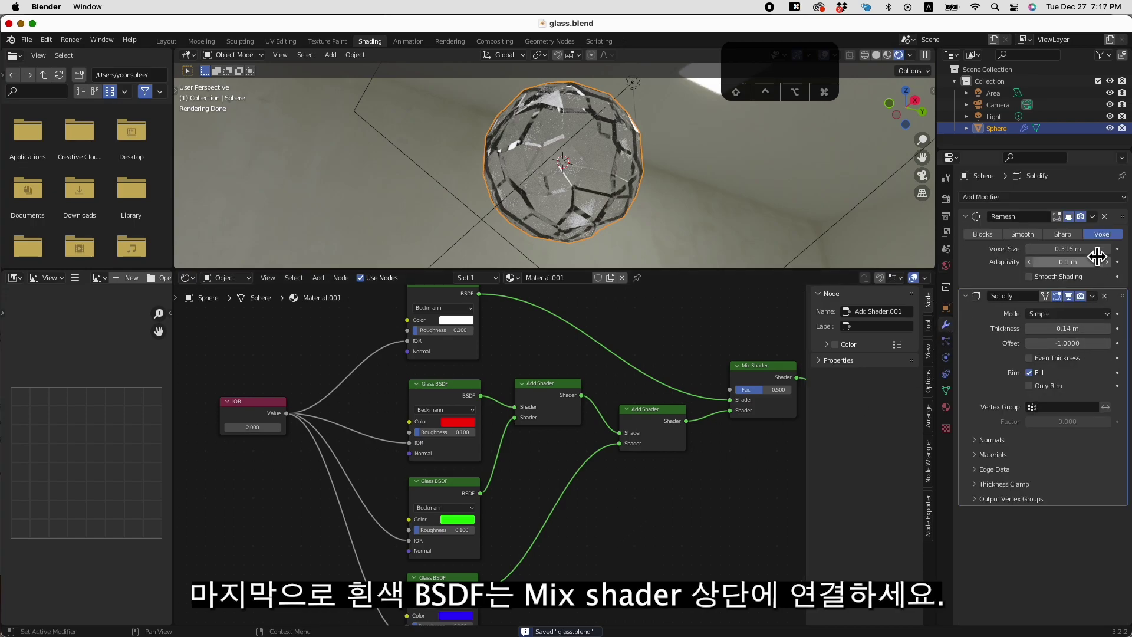
{"action": "mouse_move", "coordinate": [1088, 255]}
{"action": "left_mouse_down"}
{"action": "mouse_move", "coordinate": [1113, 254]}
{"action": "mouse_move", "coordinate": [1067, 250]}
{"action": "left_mouse_up"}
{"action": "left_click_drag", "start_coordinate": [1068, 328], "coordinate": [1099, 328]}
{"action": "key", "text": "super+s"}
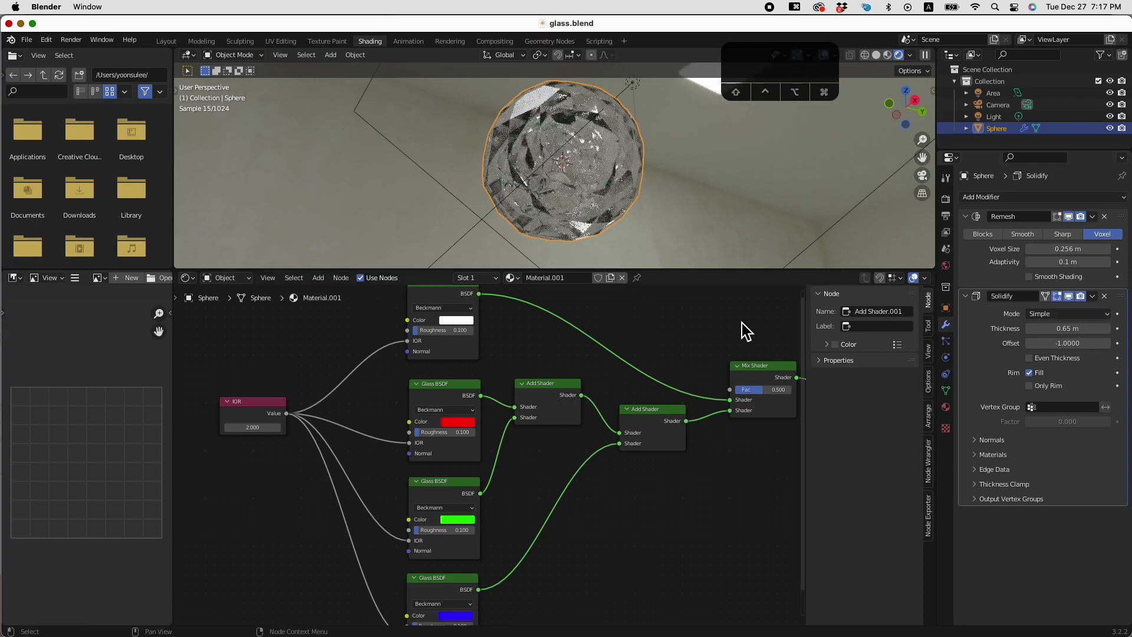
Preview the sphere's mesh in wireframe and return the viewport to rendered shading.
{"action": "left_click", "coordinate": [865, 55]}
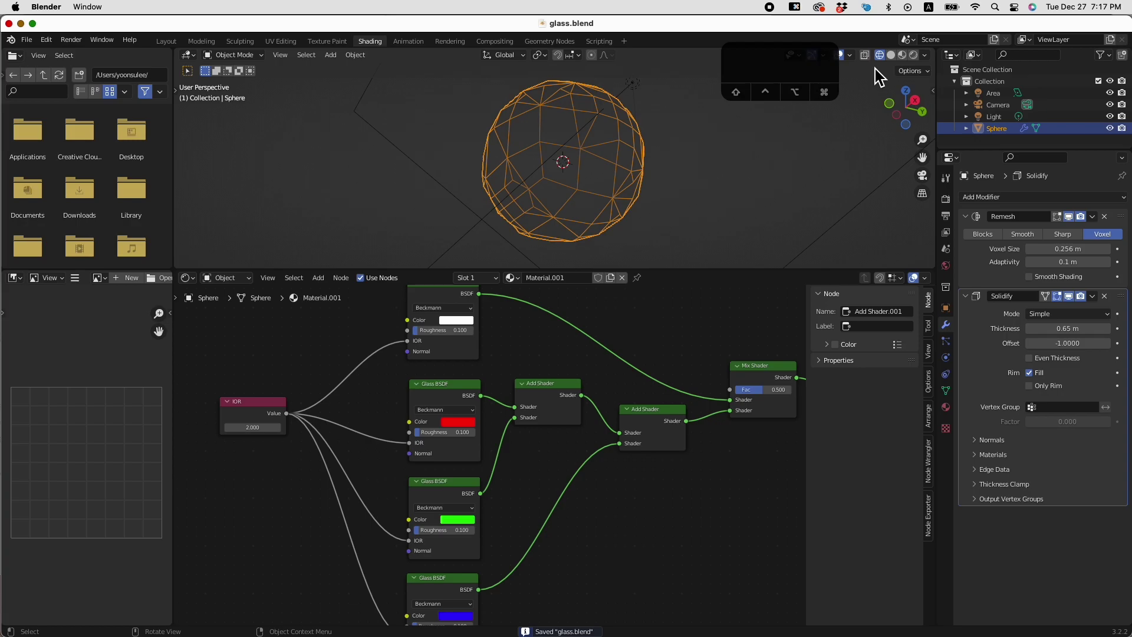
{"action": "left_click", "coordinate": [865, 56]}
{"action": "left_click", "coordinate": [913, 55]}
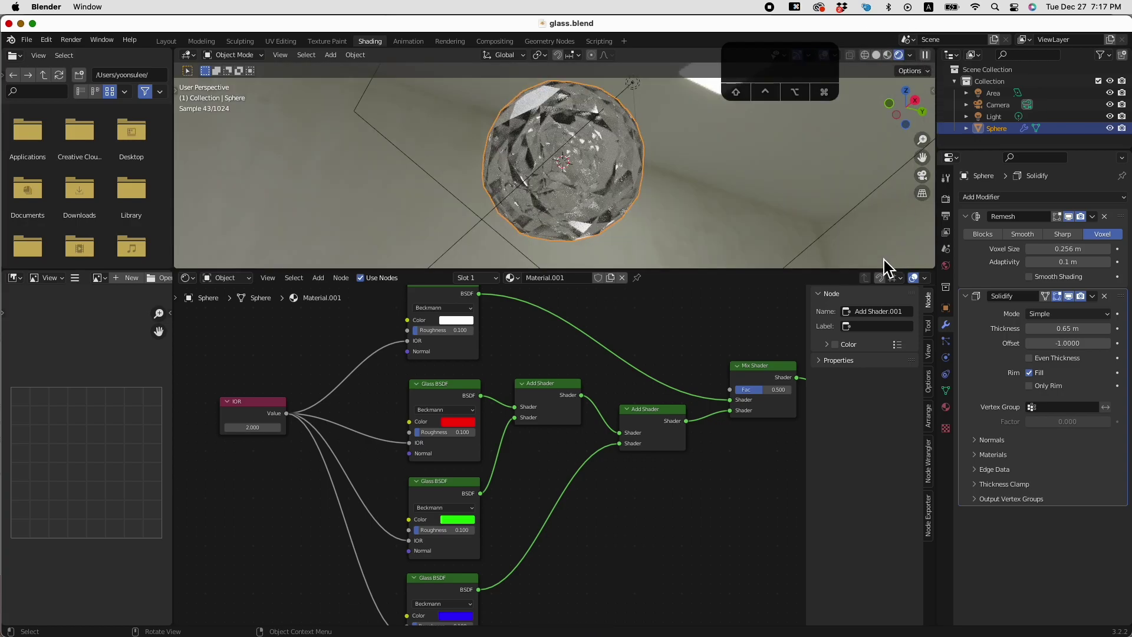
Set the roughness of the white Glass BSDF node to 0.01 and save the file.
{"action": "mouse_move", "coordinate": [433, 334]}
{"action": "left_mouse_down"}
{"action": "mouse_move", "coordinate": [470, 326]}
{"action": "mouse_move", "coordinate": [420, 327]}
{"action": "mouse_move", "coordinate": [454, 333]}
{"action": "left_mouse_up"}
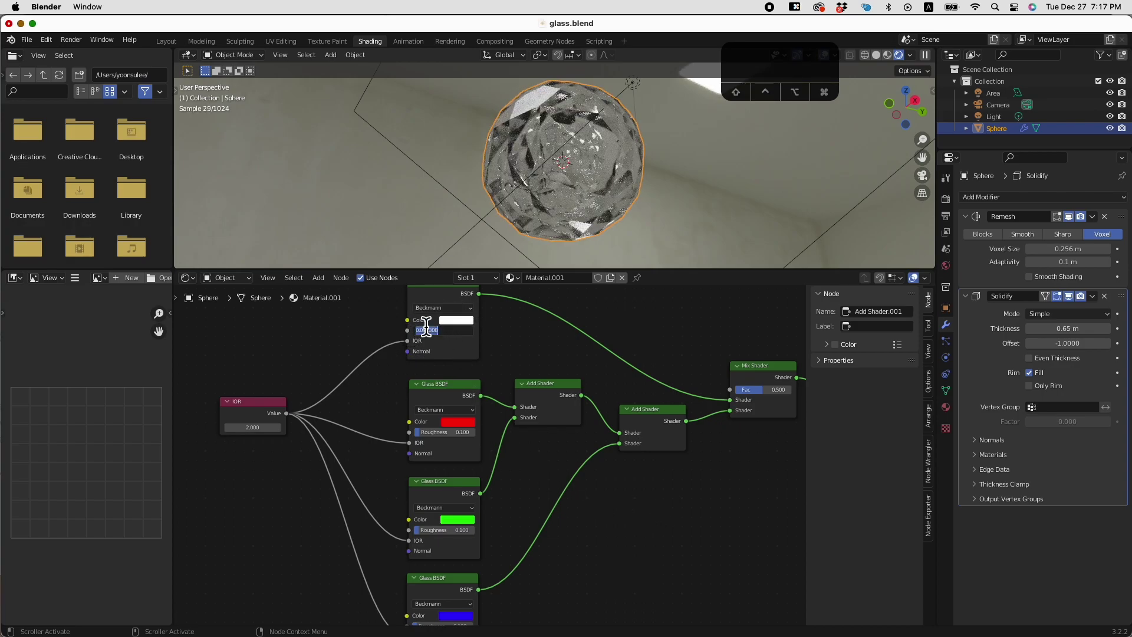
{"action": "type", "text": ".01"}
{"action": "key", "text": "Return"}
{"action": "key", "text": "super+s"}
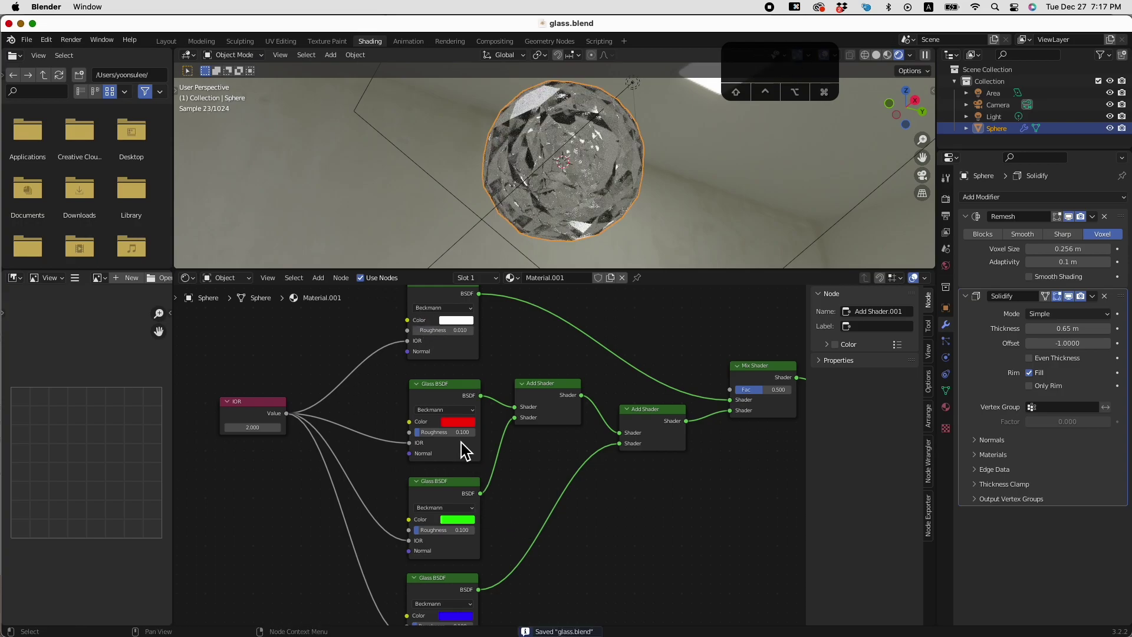
Set the roughness of the red, green and blue Glass BSDF nodes to 0.01 and save the file.
{"action": "type", "text": ".01"}
{"action": "key", "text": "Return"}
{"action": "type", "text": ".01"}
{"action": "key", "text": "Return"}
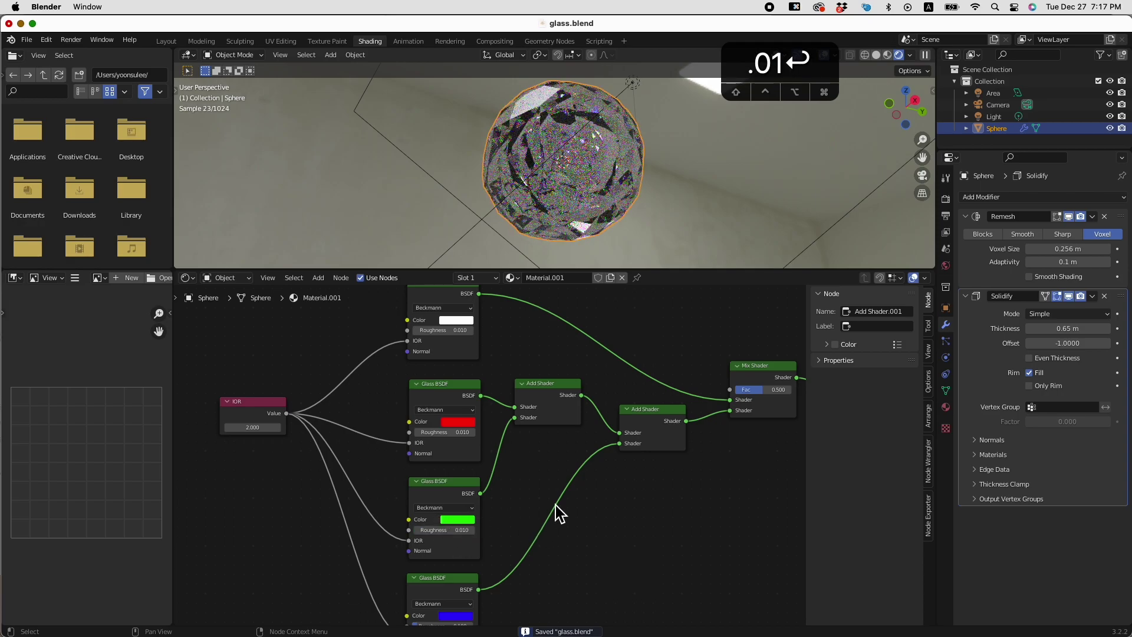
{"action": "middle_click_drag", "start_coordinate": [553, 505], "coordinate": [540, 454]}
{"action": "left_click", "coordinate": [456, 583]}
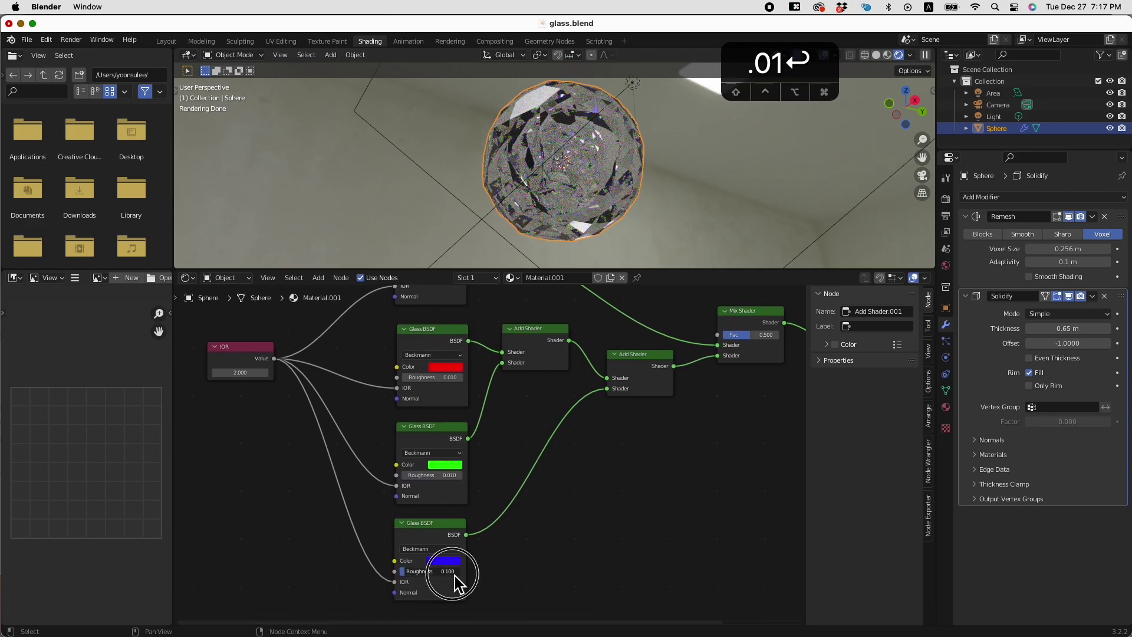
{"action": "type", "text": ".01"}
{"action": "key", "text": "Return"}
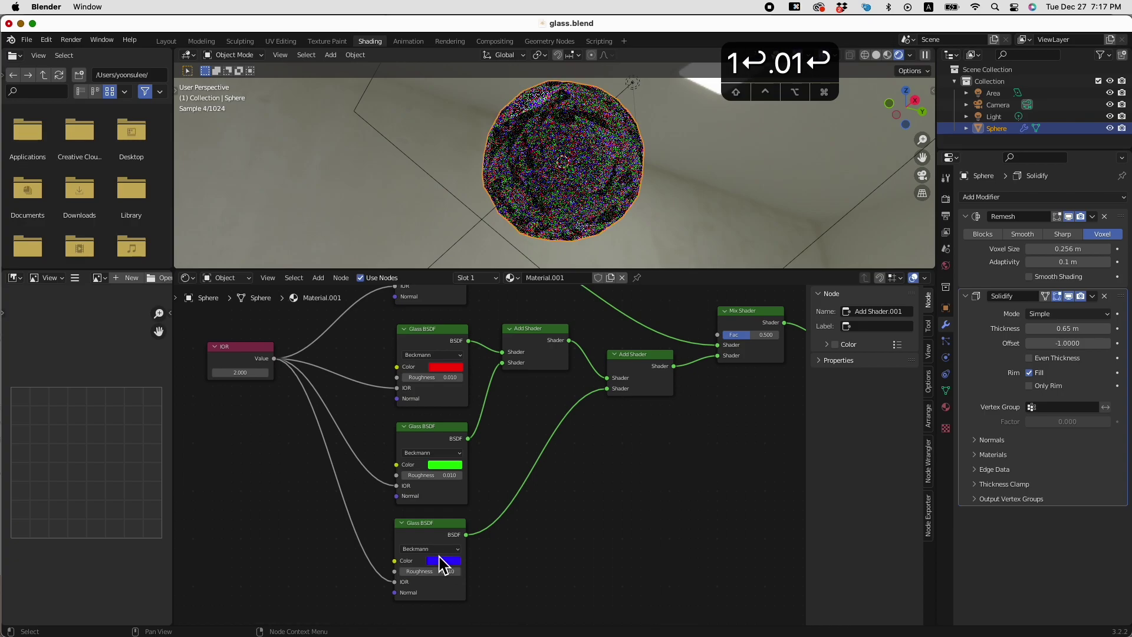
{"action": "key", "text": "super+s"}
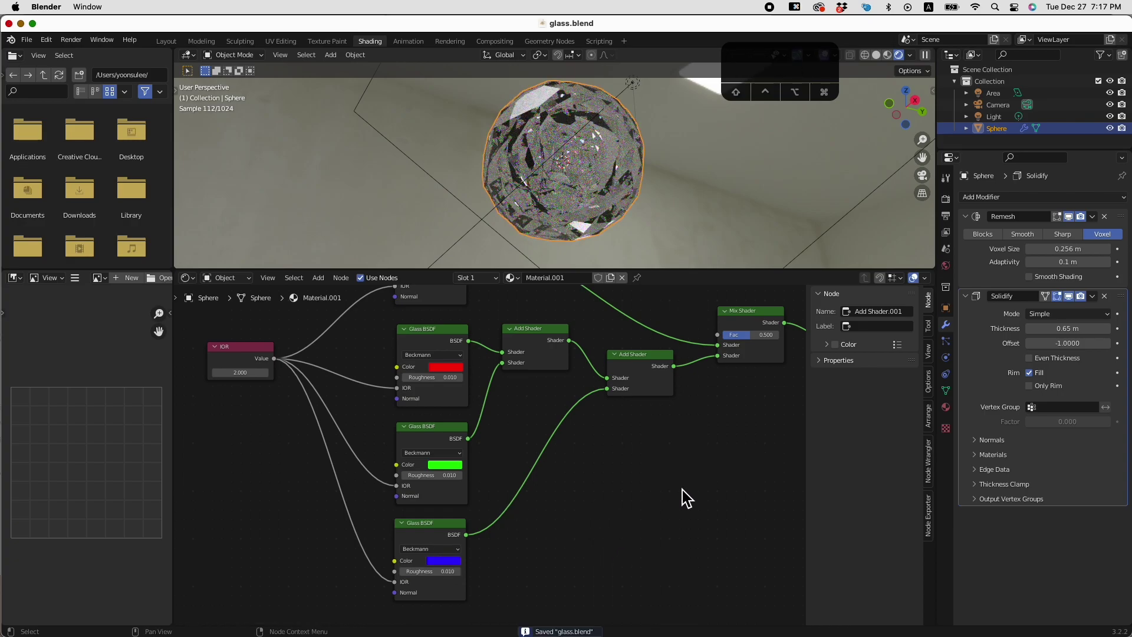
Enlarge the 3D viewport, inspect the glass sphere through the scene camera and from other angles, and save the file.
{"action": "middle_click_drag", "start_coordinate": [667, 242], "coordinate": [601, 232]}
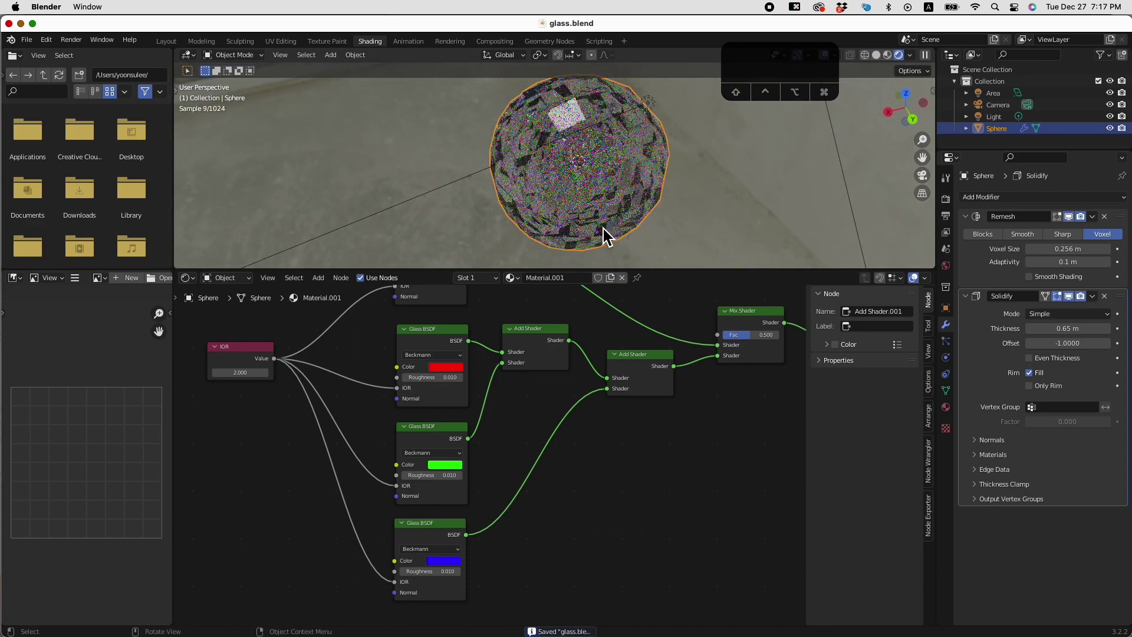
{"action": "left_click_drag", "start_coordinate": [646, 276], "coordinate": [644, 399]}
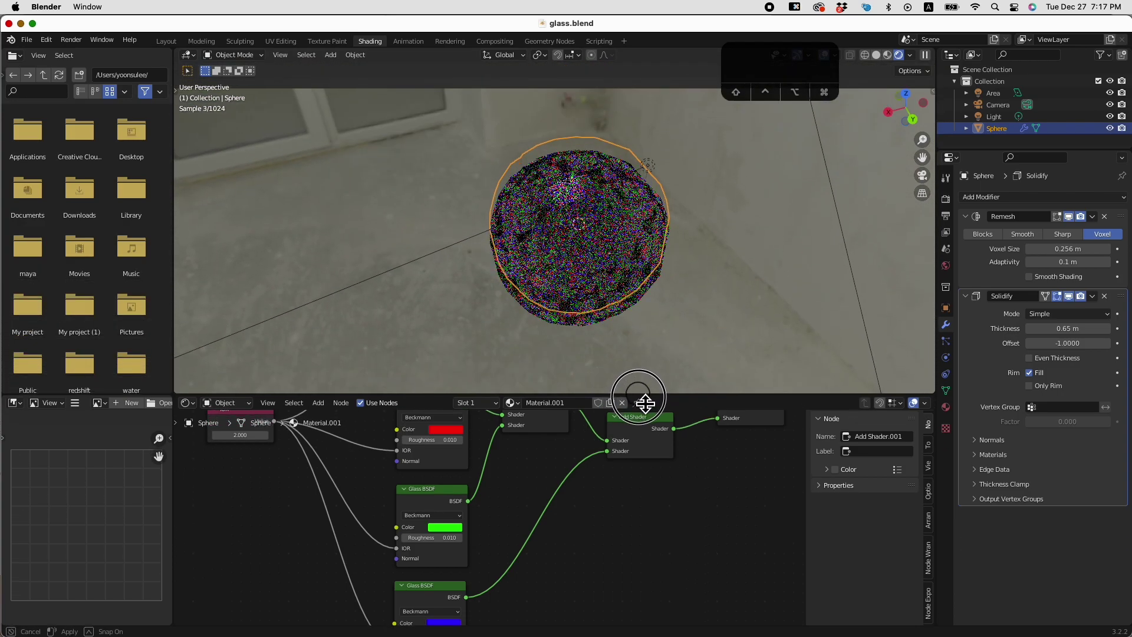
{"action": "left_click", "coordinate": [923, 175]}
{"action": "key", "text": "super+s"}
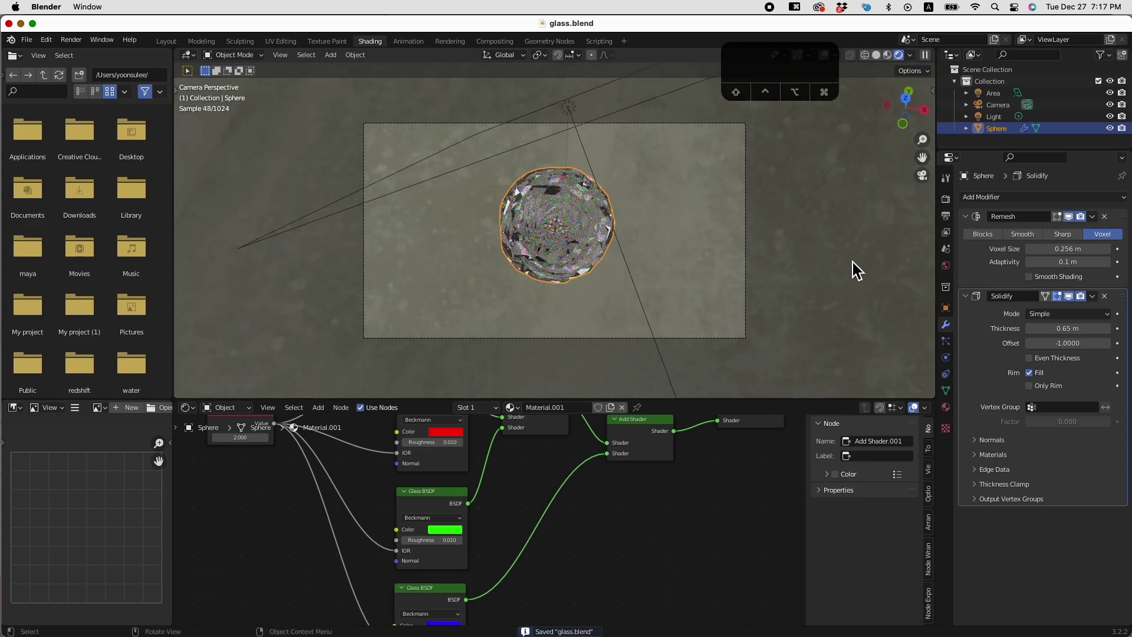
{"action": "left_click", "coordinate": [923, 175]}
{"action": "left_click", "coordinate": [923, 176]}
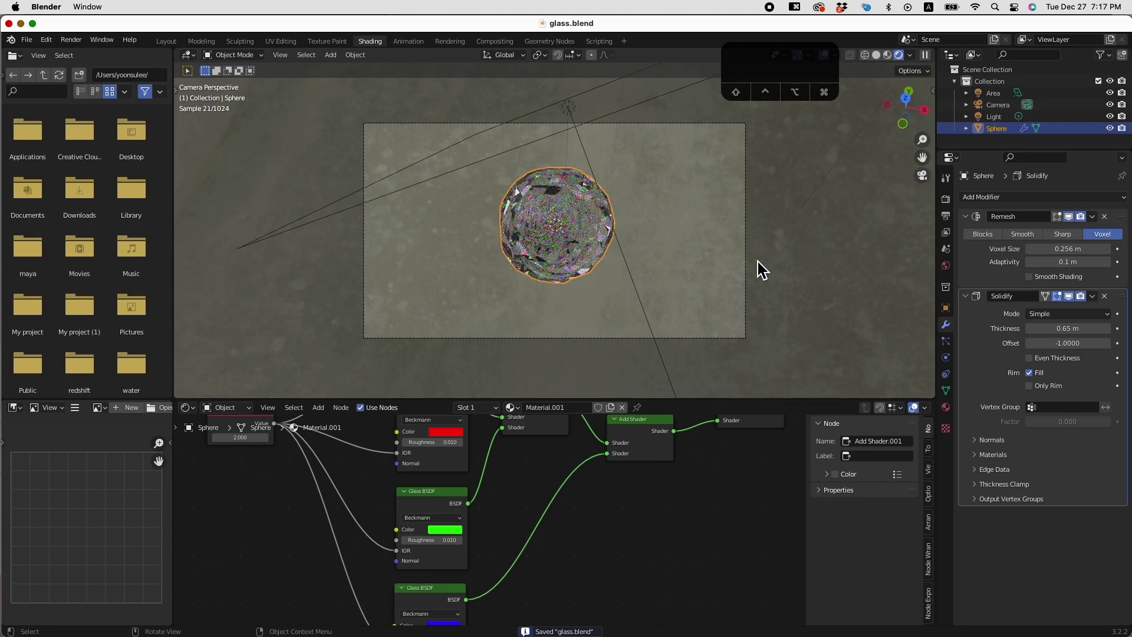
{"action": "middle_click_drag", "start_coordinate": [577, 247], "coordinate": [670, 100]}
{"action": "middle_click_drag", "start_coordinate": [583, 259], "coordinate": [660, 286]}
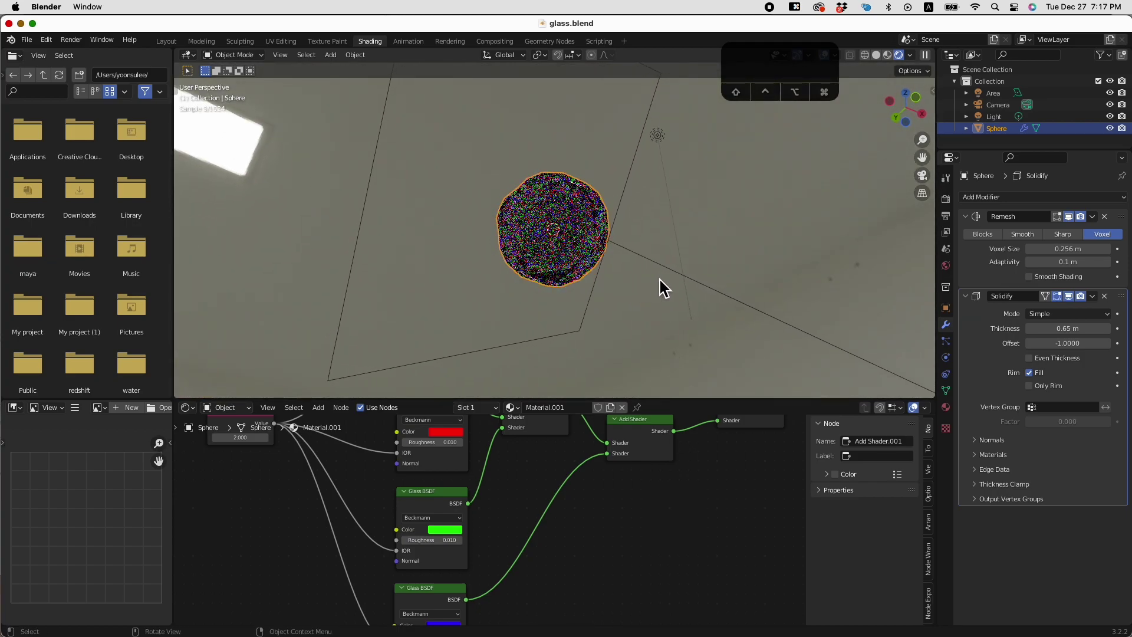
{"action": "key", "text": "super+s"}
Display the 3D viewport's View settings, switch to the camera view and save the file.
{"action": "left_click", "coordinate": [932, 92]}
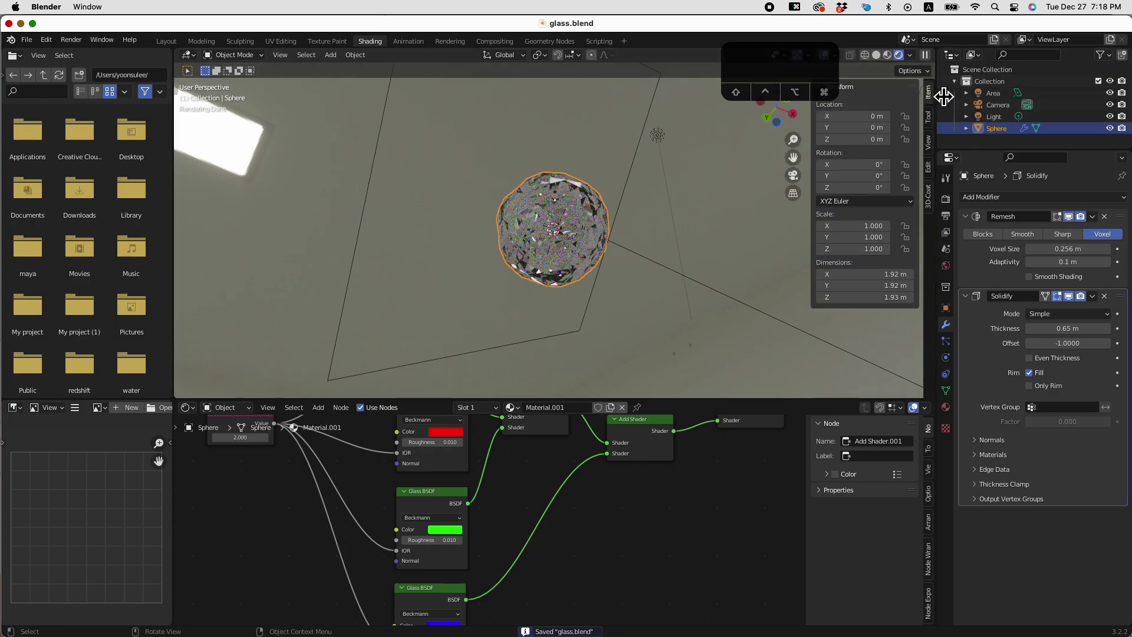
{"action": "left_click", "coordinate": [929, 144]}
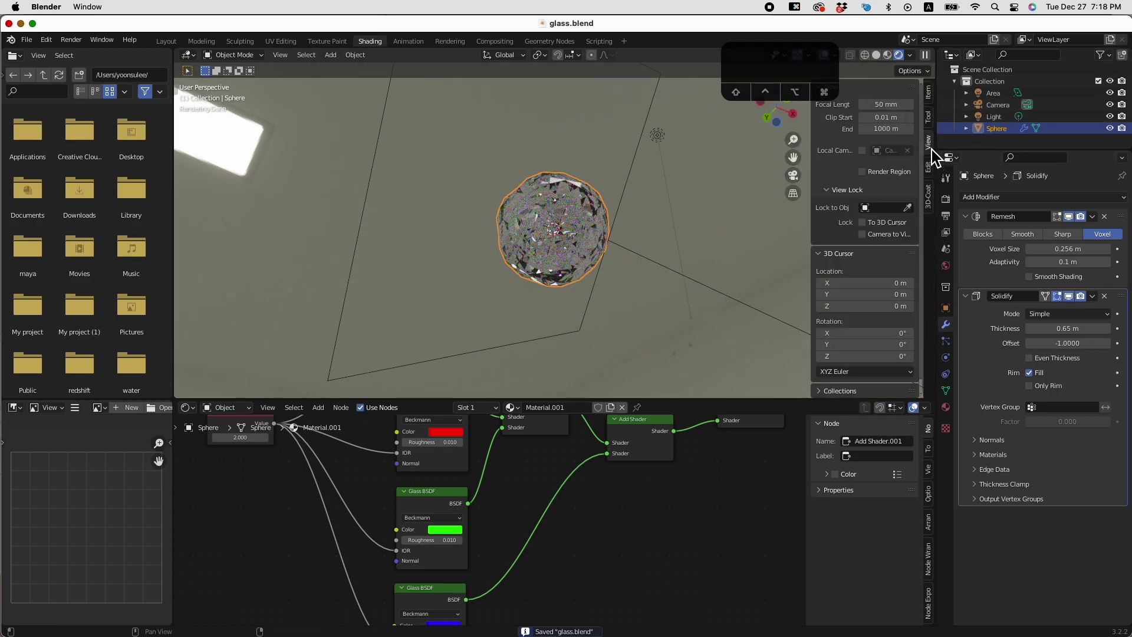
{"action": "left_click", "coordinate": [793, 175]}
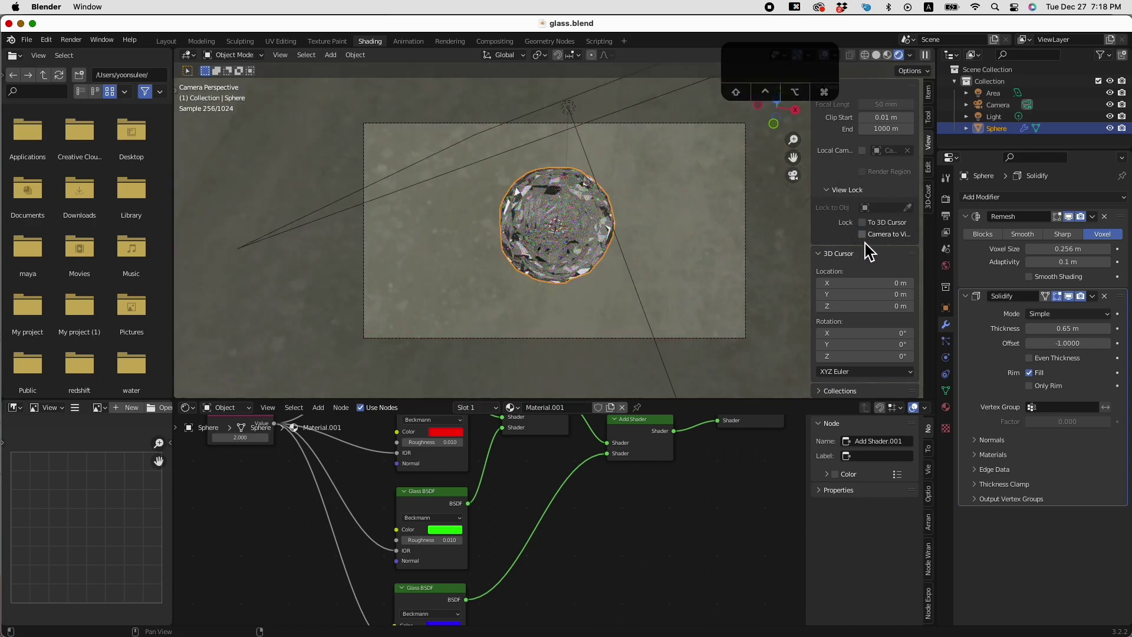
{"action": "left_click", "coordinate": [689, 295]}
{"action": "left_click", "coordinate": [793, 176]}
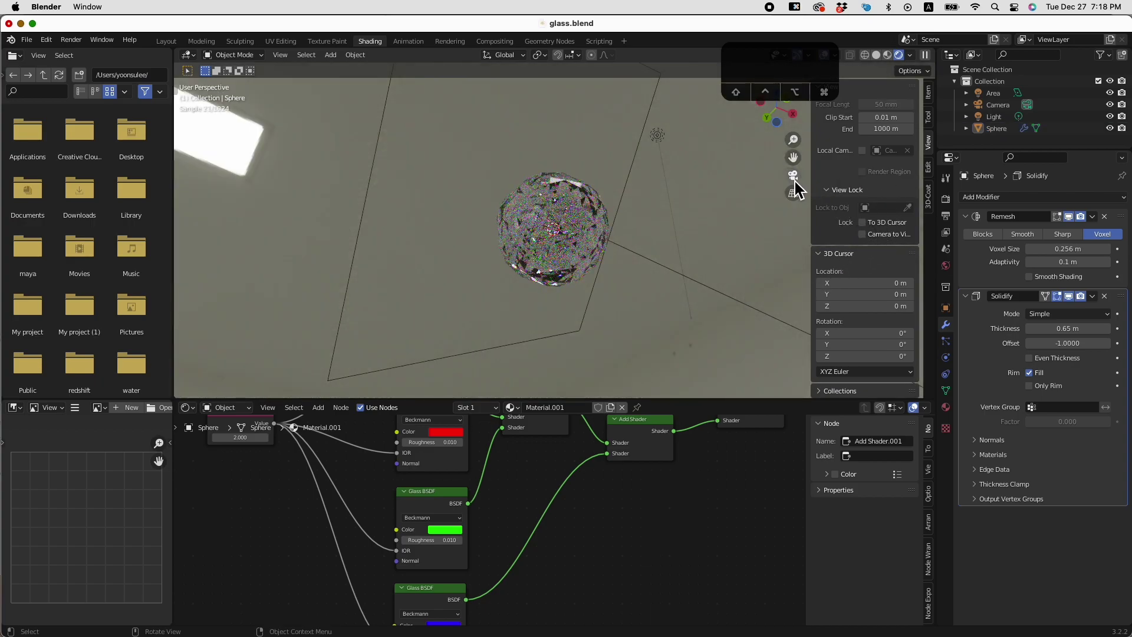
{"action": "left_click", "coordinate": [793, 176]}
{"action": "left_click", "coordinate": [585, 340]}
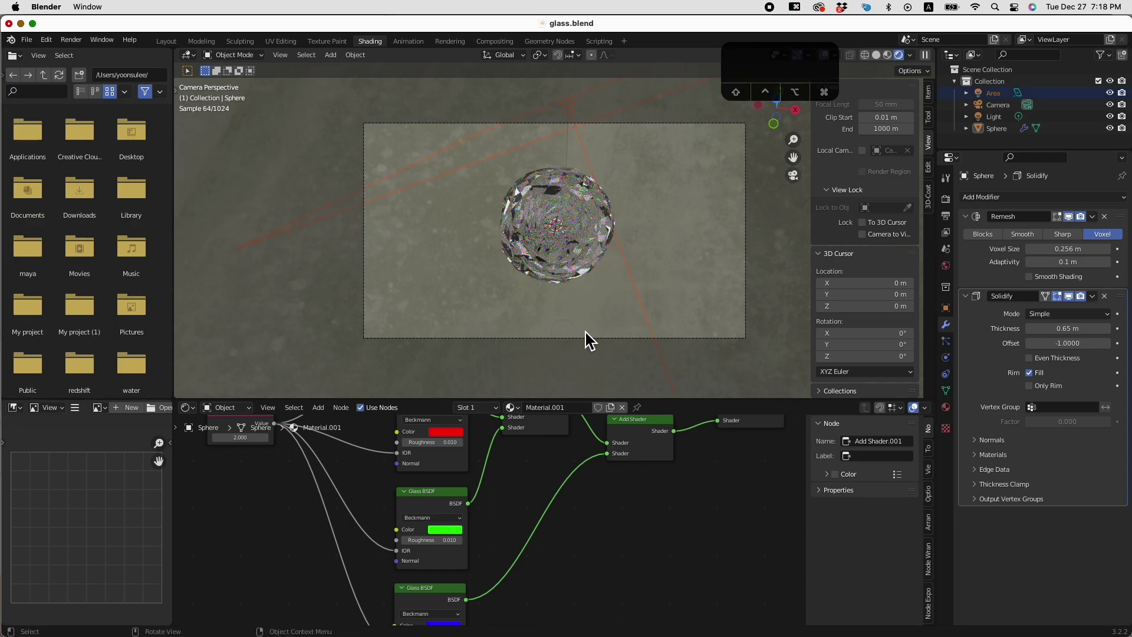
{"action": "key", "text": "super+s"}
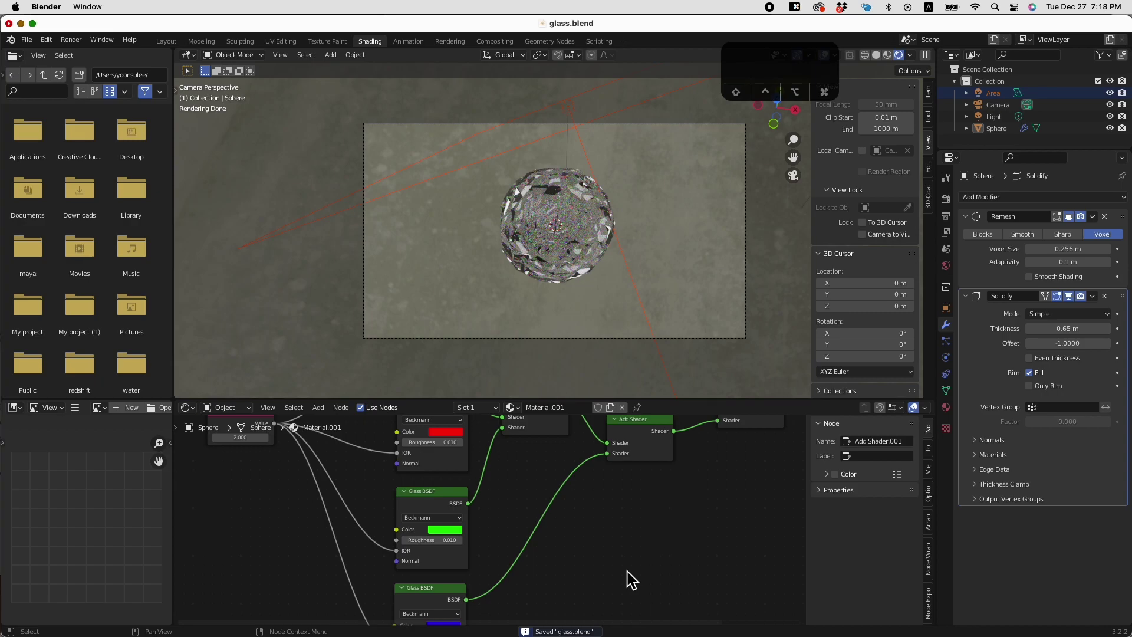
Adjust the positions of the two Add Shader nodes and enlarge the node editor to show the glass node network.
{"action": "left_click_drag", "start_coordinate": [655, 448], "coordinate": [653, 454]}
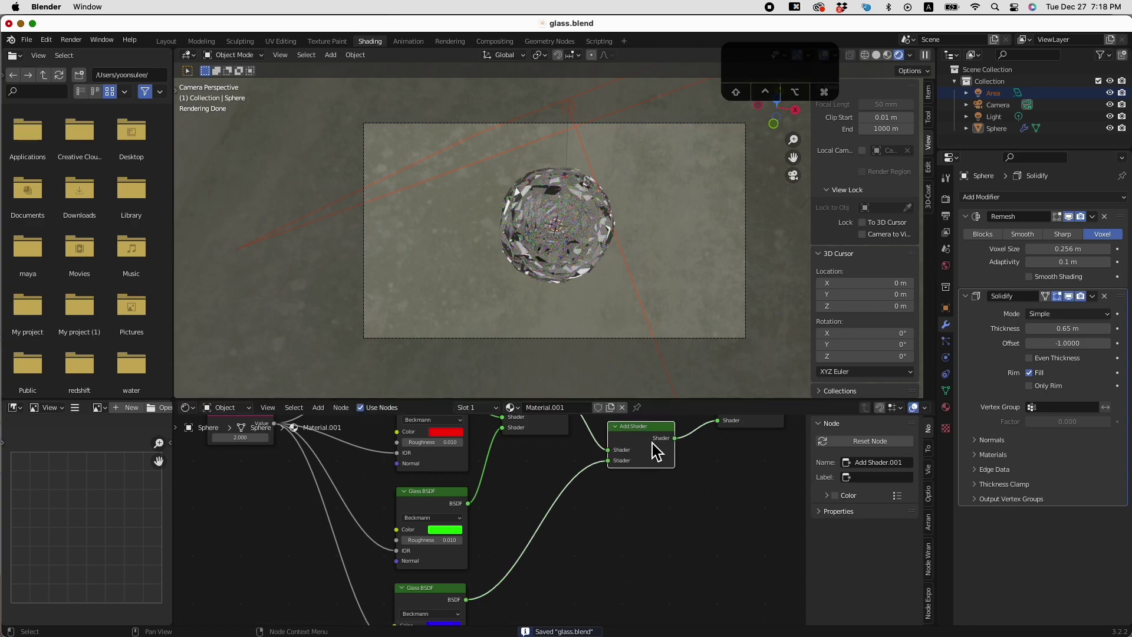
{"action": "middle_click_drag", "start_coordinate": [657, 481], "coordinate": [627, 569]}
{"action": "left_click_drag", "start_coordinate": [497, 480], "coordinate": [498, 493]}
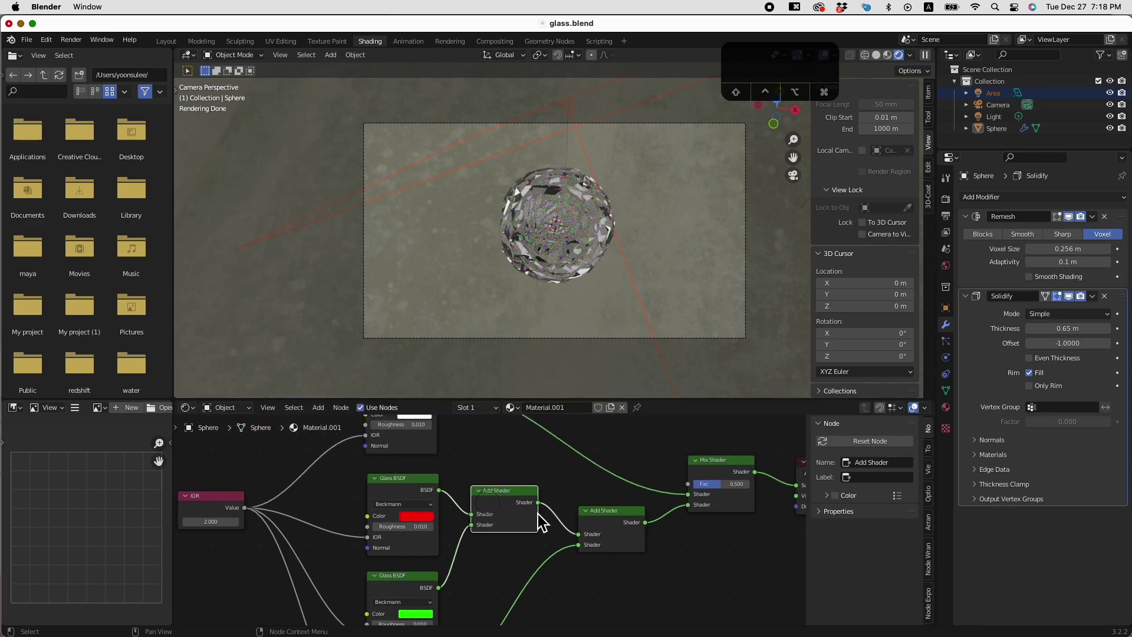
{"action": "left_click_drag", "start_coordinate": [626, 527], "coordinate": [619, 516]}
{"action": "scroll", "coordinate": [631, 538], "scroll_direction": "down", "scroll_amount": 3}
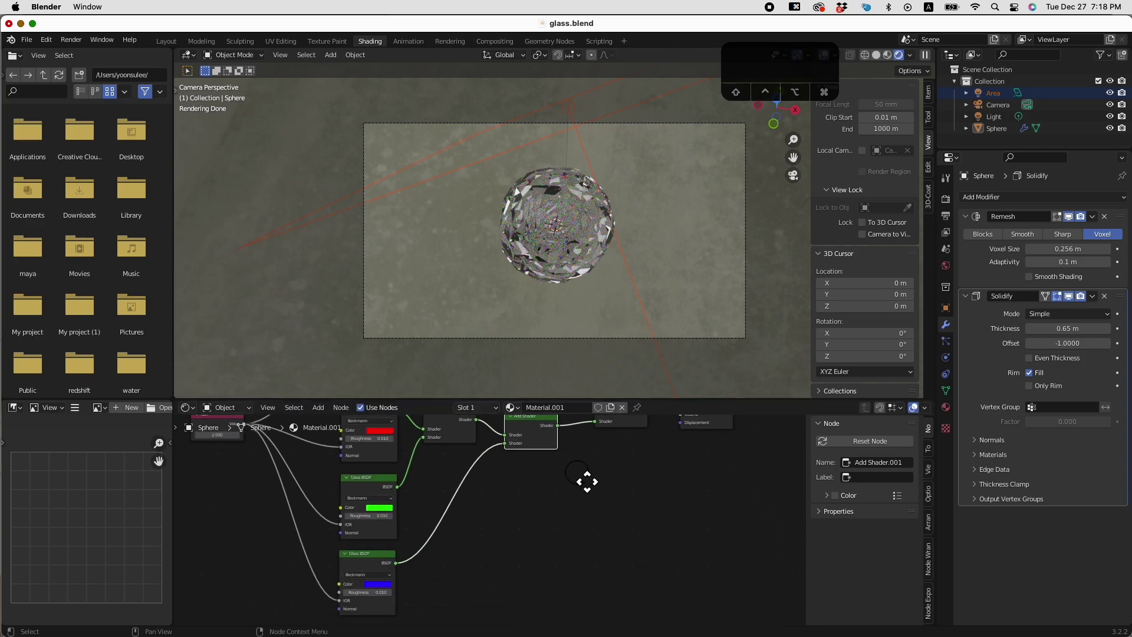
{"action": "scroll", "coordinate": [585, 505], "scroll_direction": "up", "scroll_amount": 3}
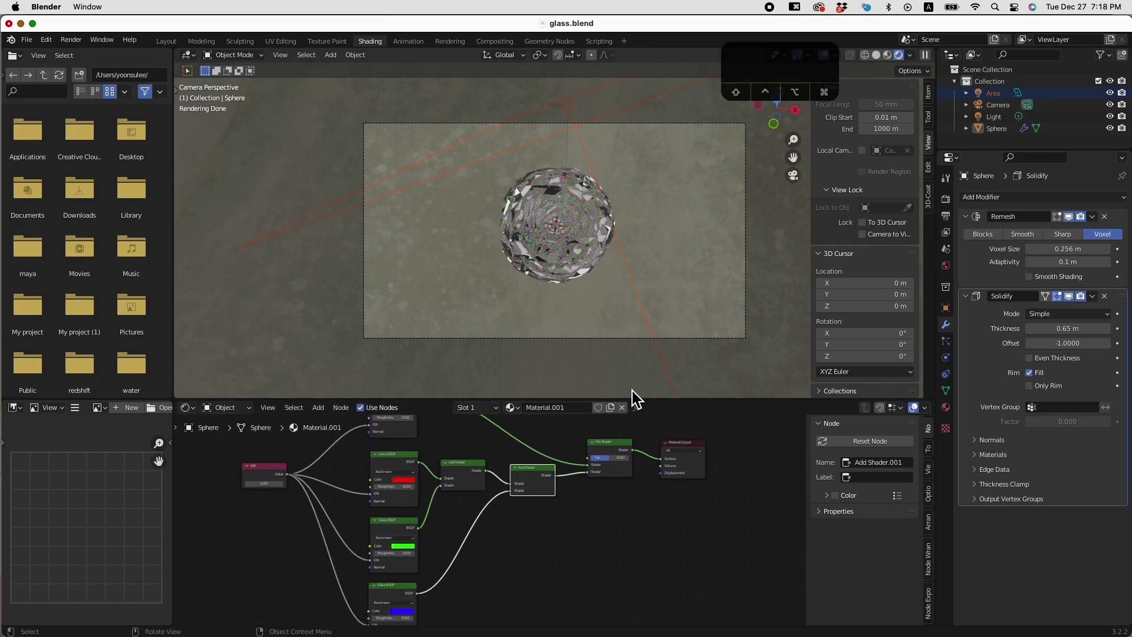
{"action": "left_click_drag", "start_coordinate": [633, 406], "coordinate": [607, 174]}
{"action": "scroll", "coordinate": [485, 318], "scroll_direction": "up", "scroll_amount": 3}
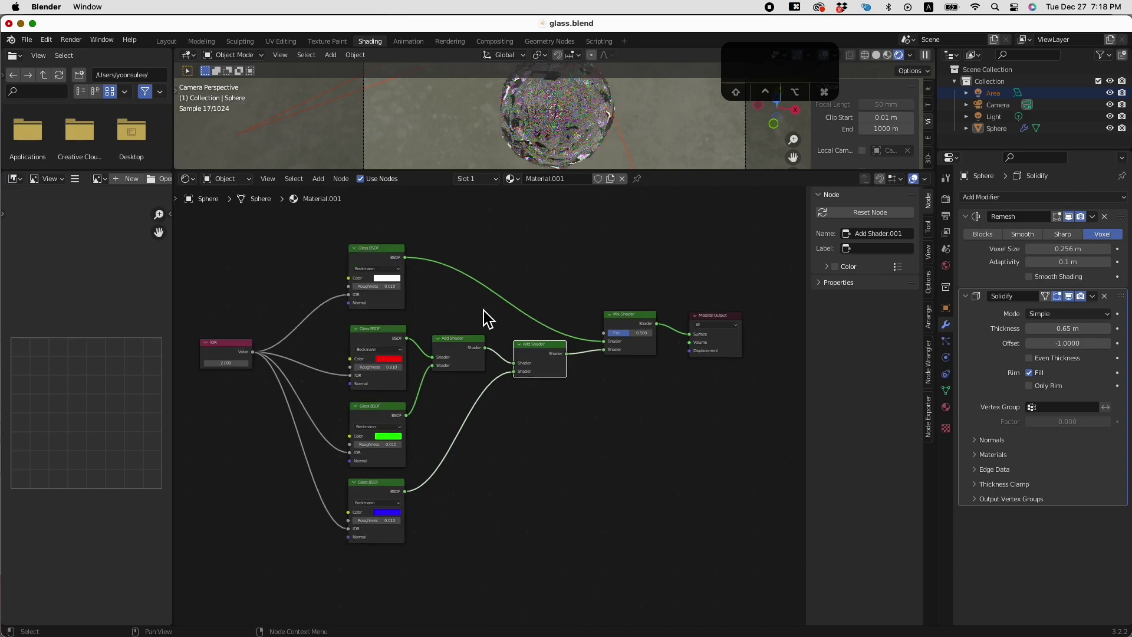
{"action": "middle_click_drag", "start_coordinate": [485, 323], "coordinate": [559, 374]}
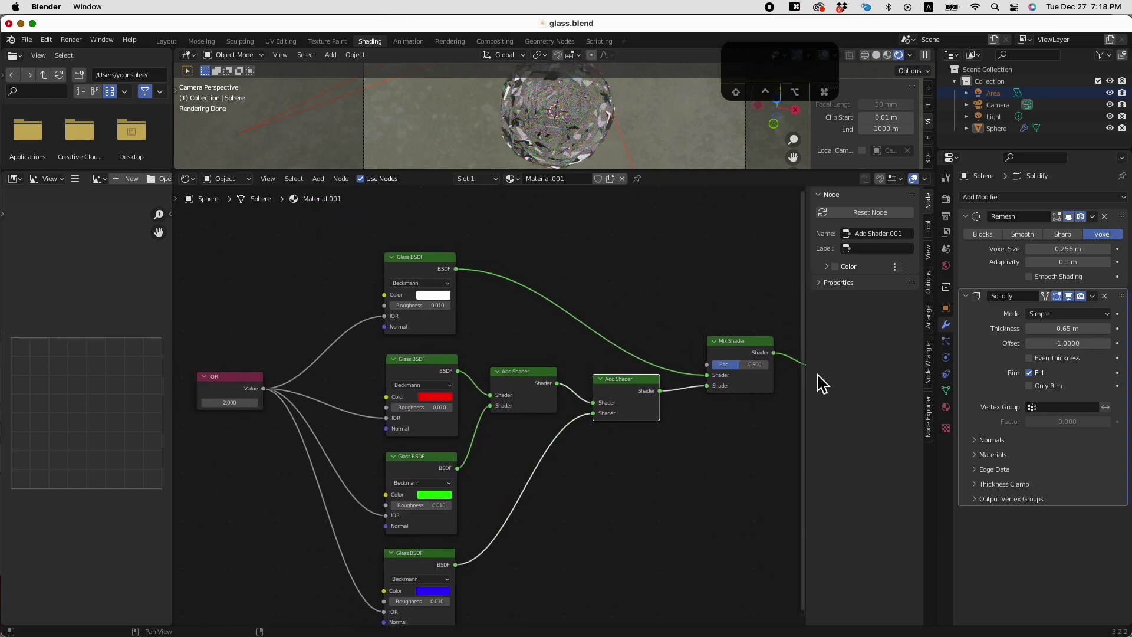
Hide the node editor's sidebar and show the complete glass network through to the Material Output node.
{"action": "left_click_drag", "start_coordinate": [812, 379], "coordinate": [928, 381]}
{"action": "middle_click_drag", "start_coordinate": [741, 503], "coordinate": [688, 494]}
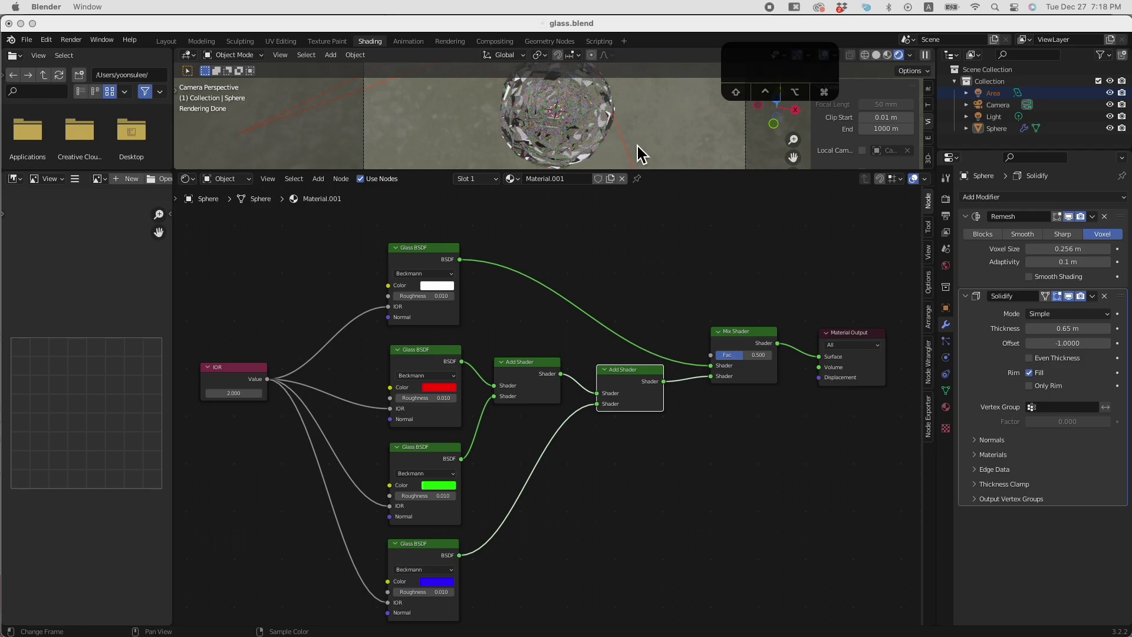
{"action": "key", "text": "super+shift+5"}
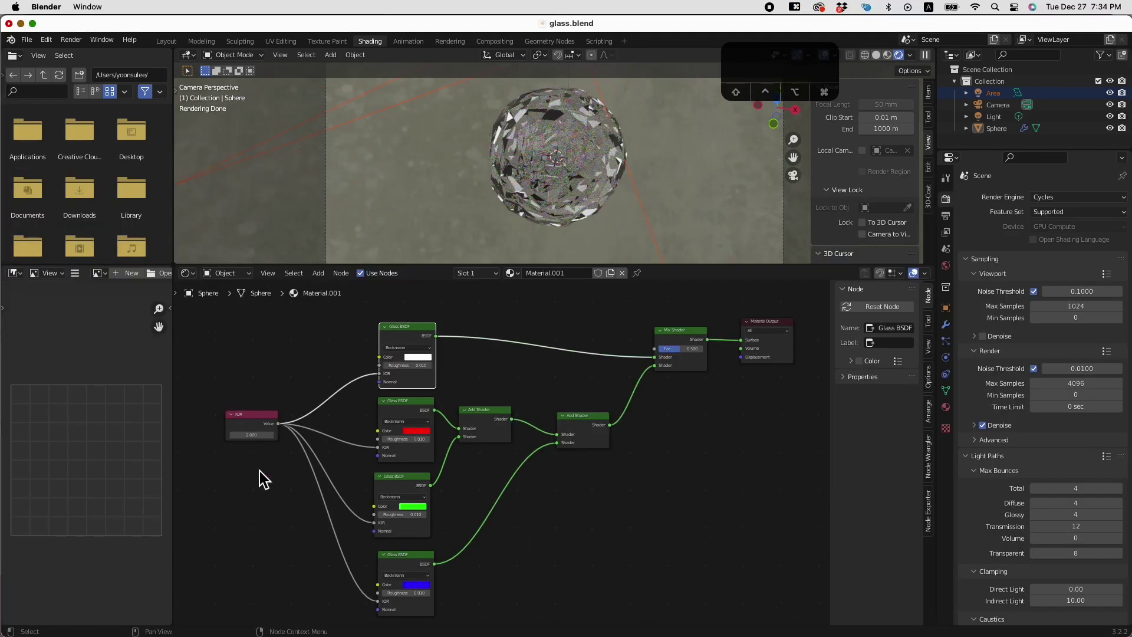
Add a Value node to the glass material and place it below the IOR node.
{"action": "middle_click_drag", "start_coordinate": [453, 505], "coordinate": [474, 485]}
{"action": "left_click", "coordinate": [262, 413]}
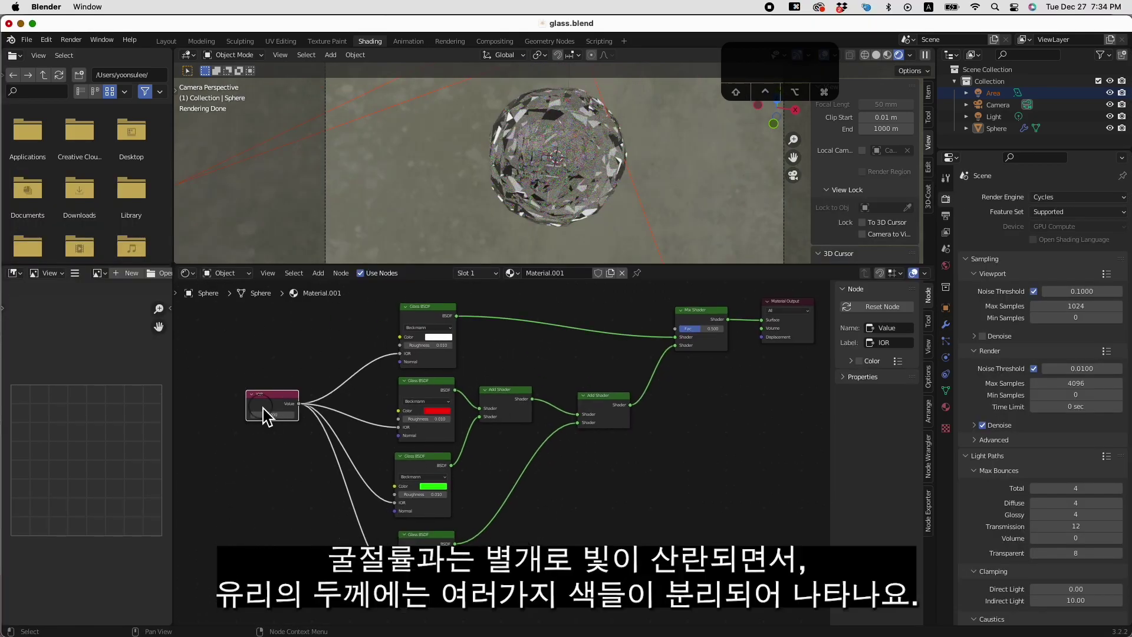
{"action": "key", "text": "shift+a"}
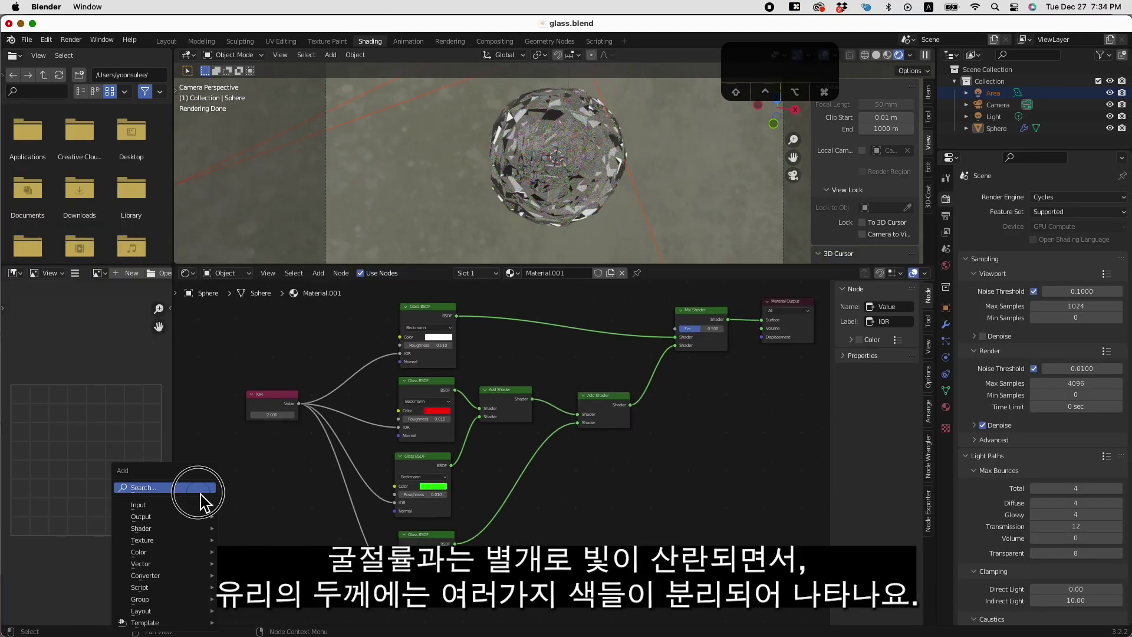
{"action": "left_click", "coordinate": [201, 494]}
{"action": "type", "text": "value"}
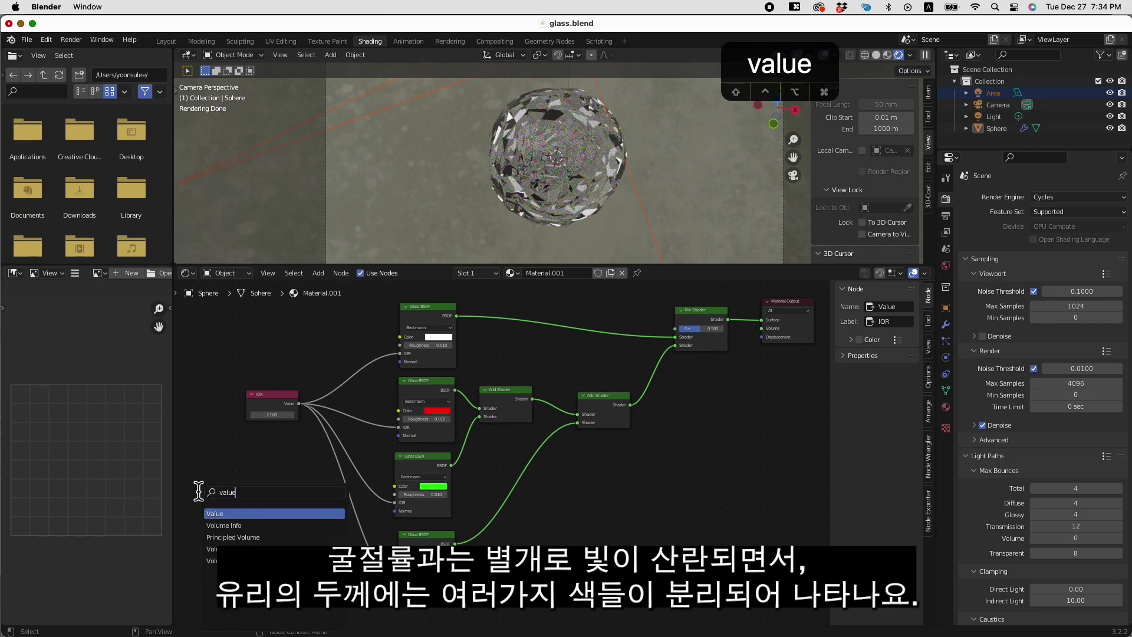
{"action": "left_click", "coordinate": [233, 513]}
{"action": "left_click", "coordinate": [279, 465]}
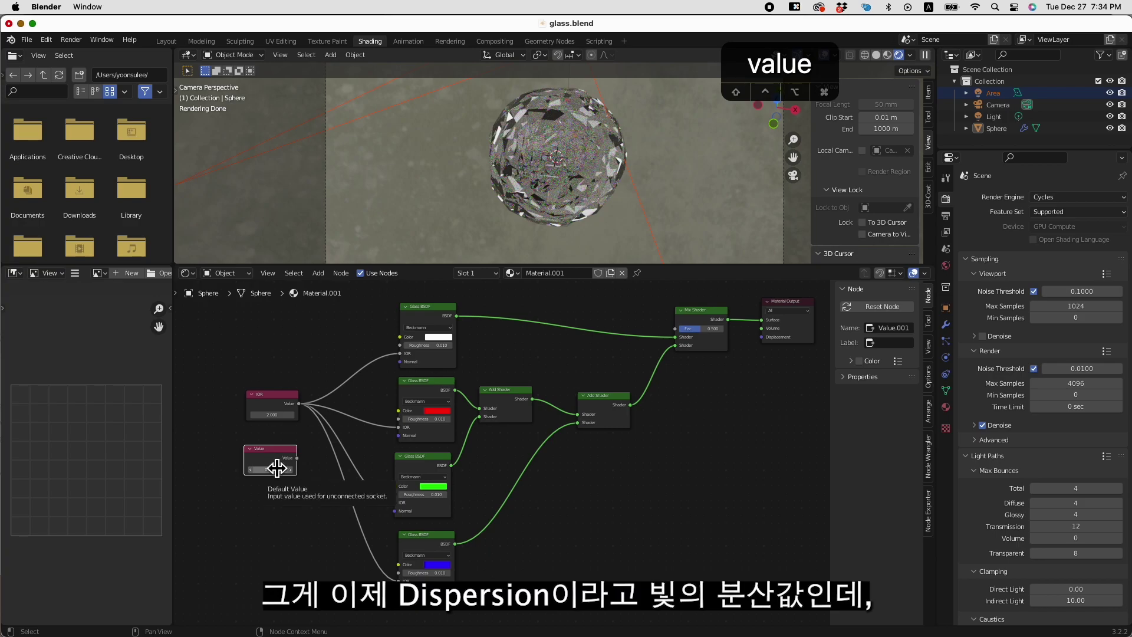
Label the new Value node "dispersion" and save the file.
{"action": "left_click", "coordinate": [884, 343]}
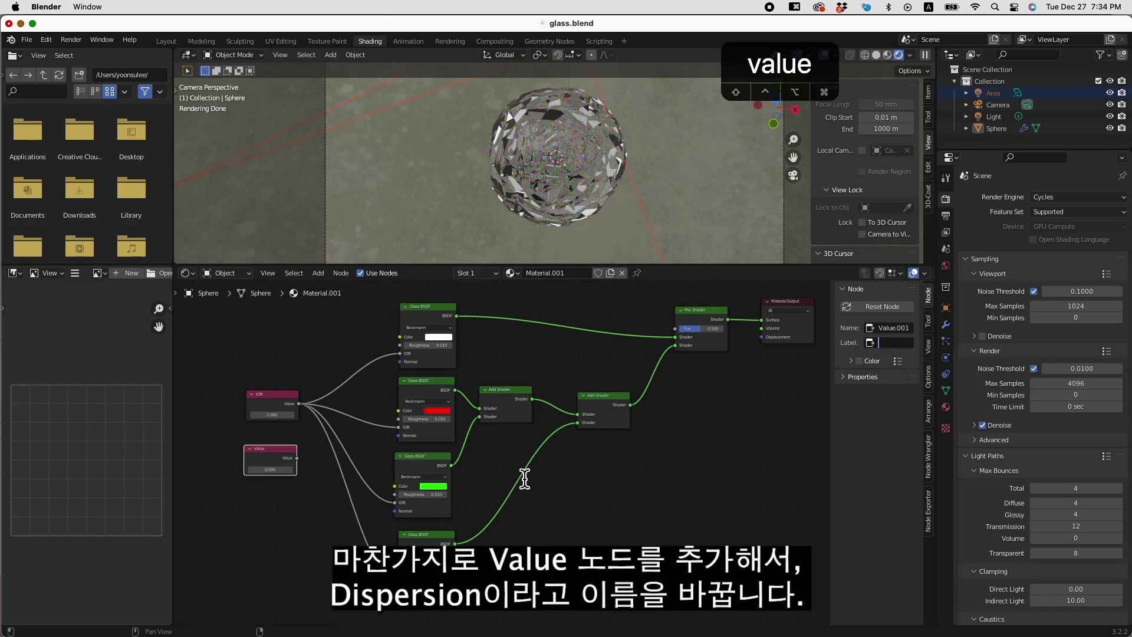
{"action": "type", "text": "i"}
{"action": "key", "text": "BackSpace"}
{"action": "type", "text": "dispersion"}
{"action": "key", "text": "Return"}
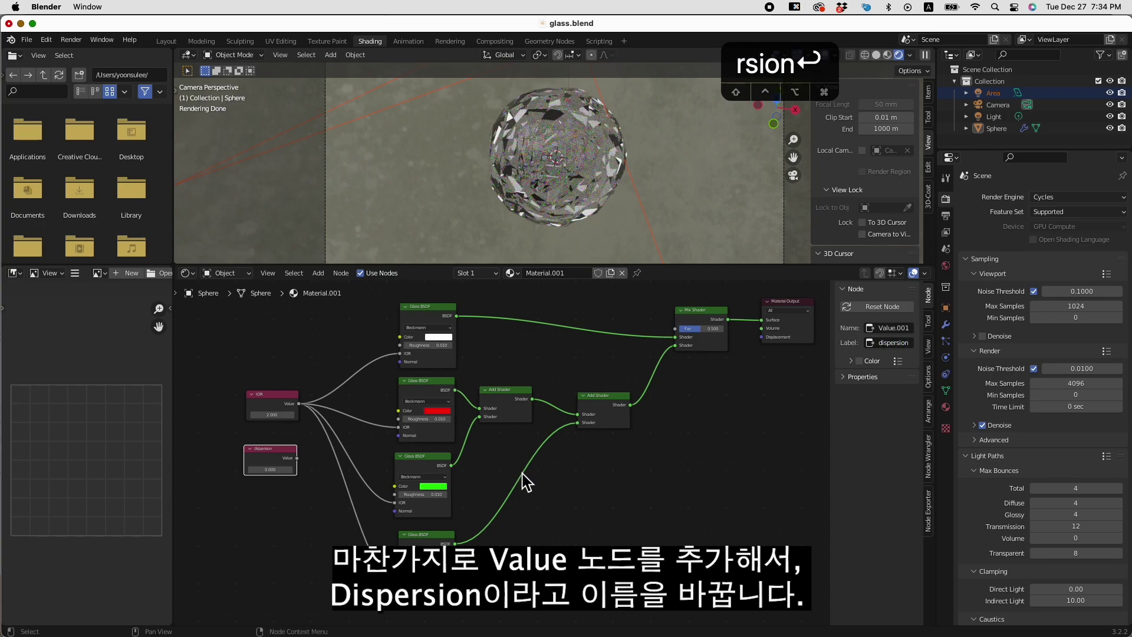
{"action": "key", "text": "super+s"}
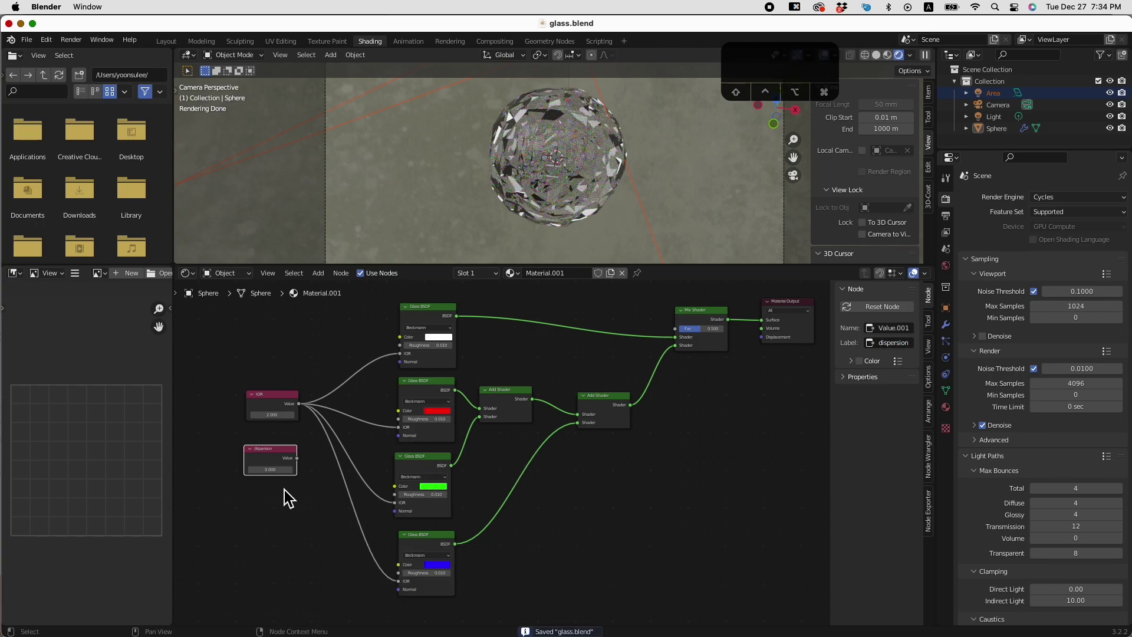
Add a Math node and insert it on the link between the IOR node and the red Glass BSDF.
{"action": "scroll", "coordinate": [284, 497], "scroll_direction": "up", "scroll_amount": 1}
{"action": "left_click_drag", "start_coordinate": [229, 455], "coordinate": [232, 445]}
{"action": "key", "text": "shift+a"}
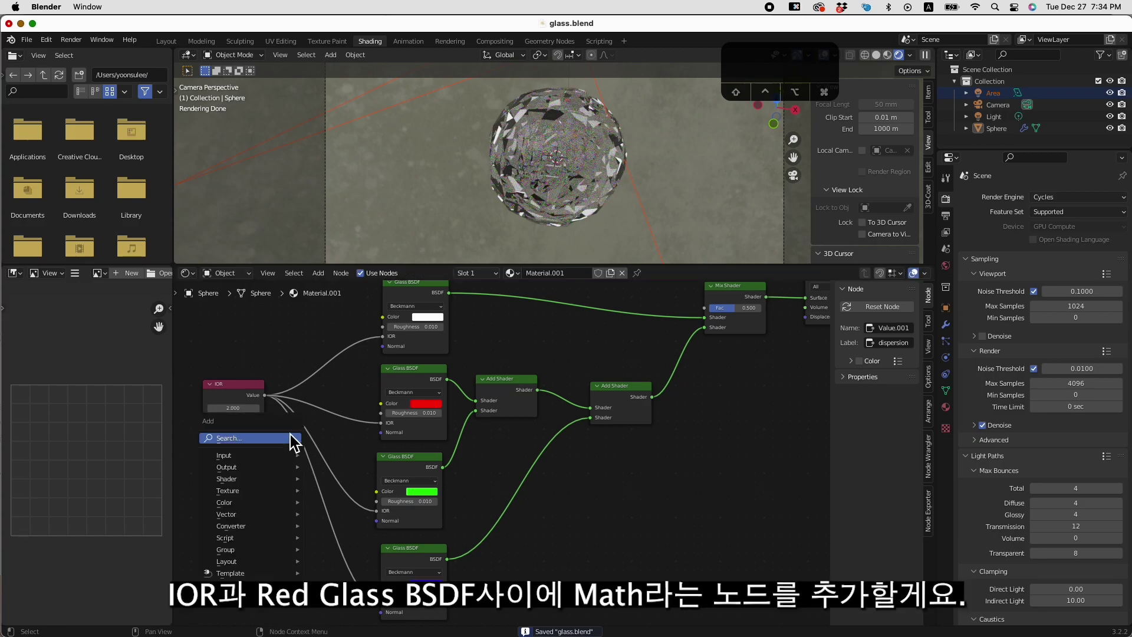
{"action": "left_click", "coordinate": [289, 436]}
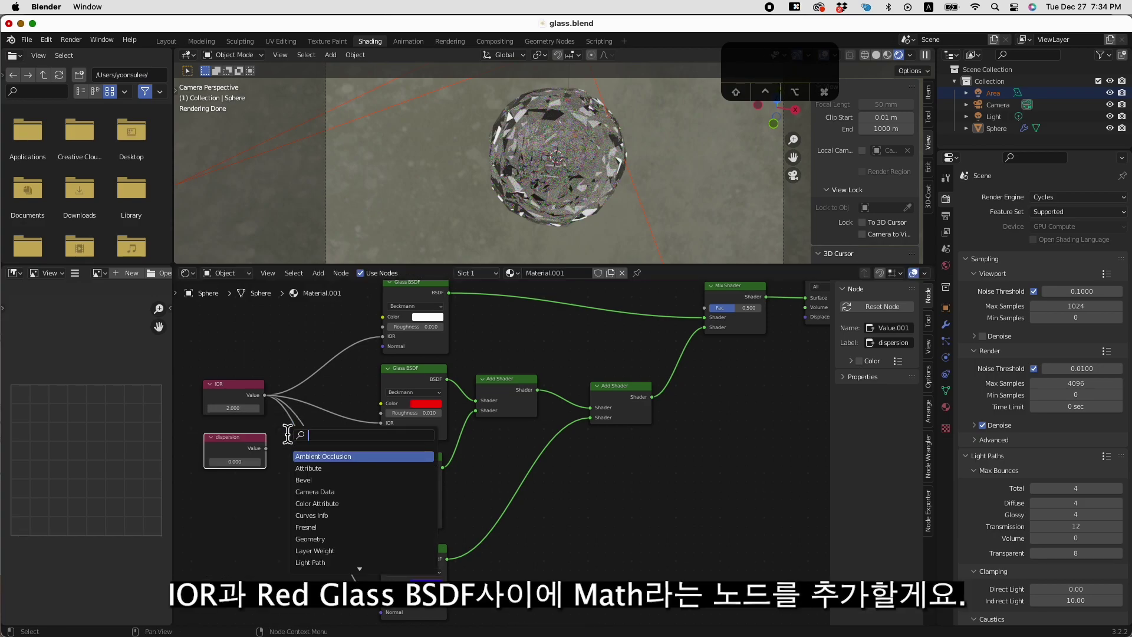
{"action": "type", "text": "matt"}
{"action": "key", "text": "BackSpace"}
{"action": "type", "text": "h"}
{"action": "key", "text": "Return"}
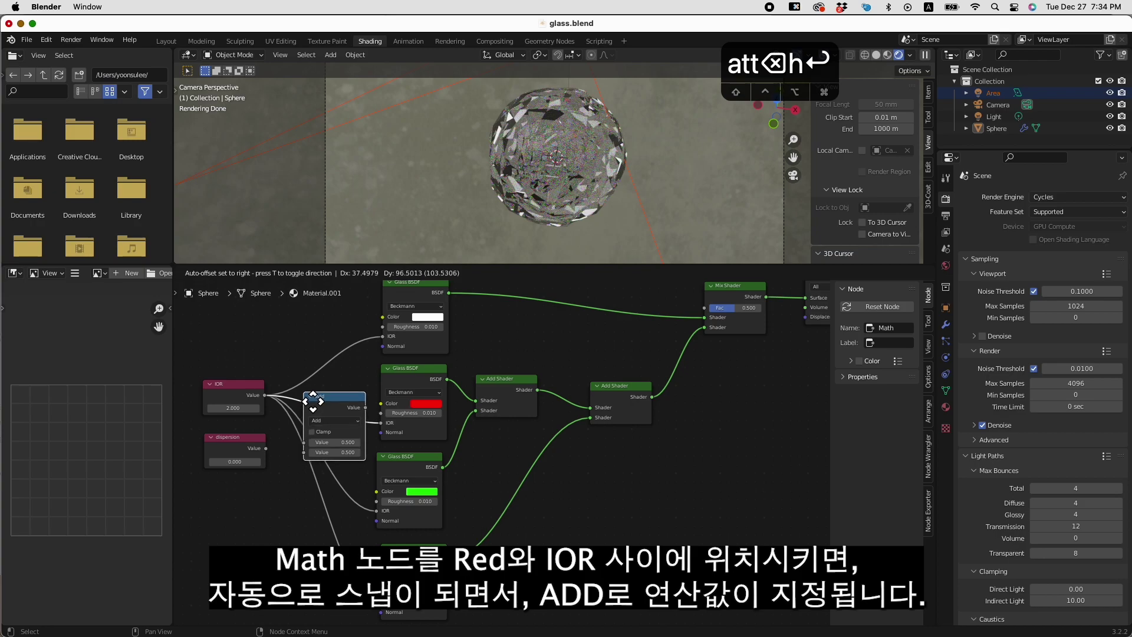
{"action": "left_click", "coordinate": [313, 401]}
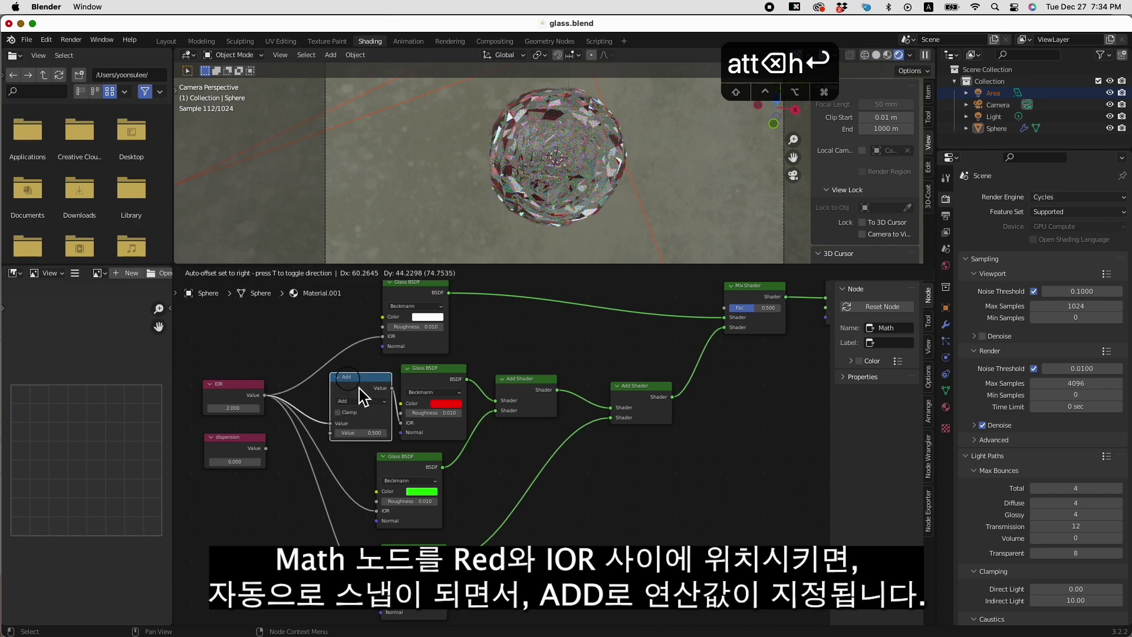
{"action": "left_click", "coordinate": [358, 386]}
Shift the green Glass BSDF aside and insert a duplicate of the Math node between the IOR node and the blue Glass BSDF.
{"action": "left_click_drag", "start_coordinate": [423, 464], "coordinate": [467, 464]}
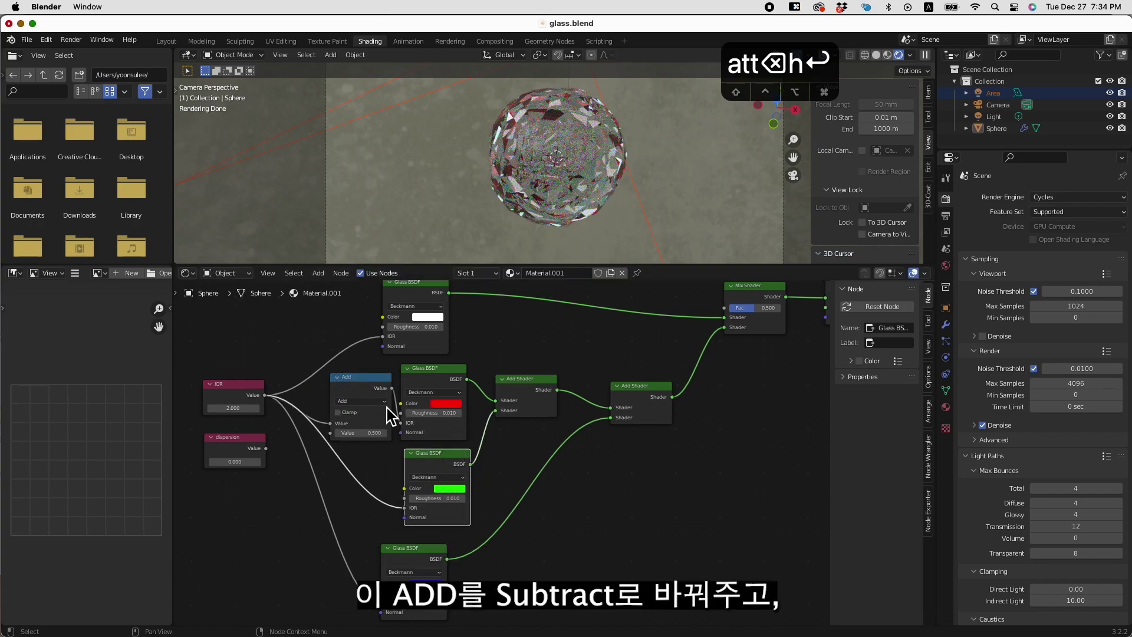
{"action": "left_click", "coordinate": [356, 389]}
{"action": "key", "text": "shift+d"}
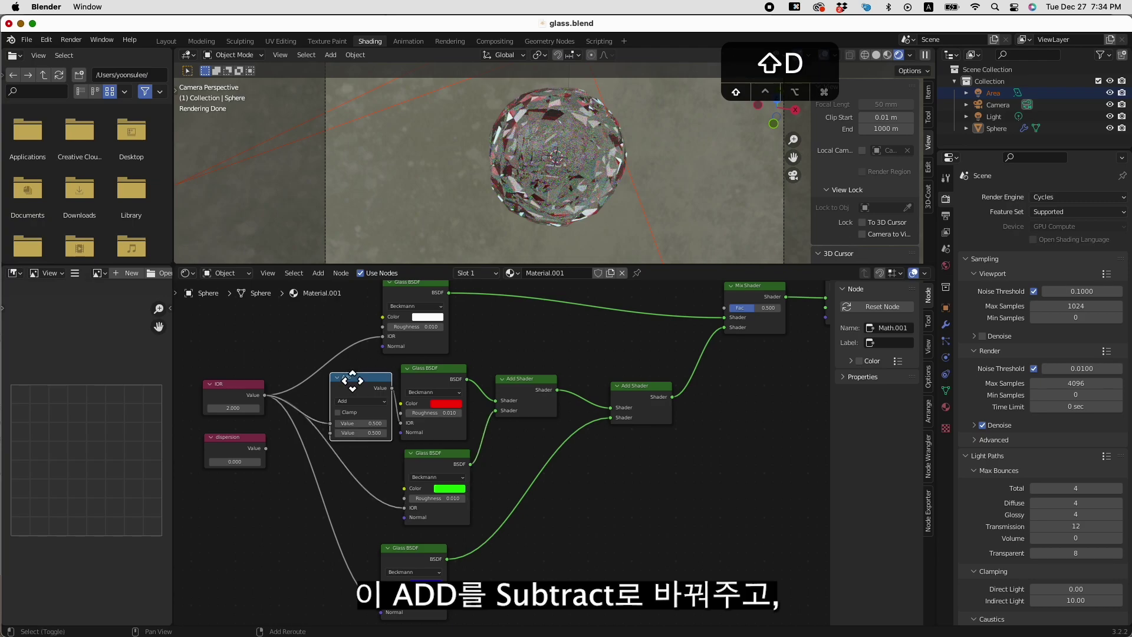
{"action": "left_click", "coordinate": [307, 555]}
{"action": "left_click_drag", "start_coordinate": [430, 561], "coordinate": [435, 570]}
Reposition the Math node feeding the red Glass BSDF and set its operation to Subtract.
{"action": "left_click_drag", "start_coordinate": [365, 383], "coordinate": [354, 399]}
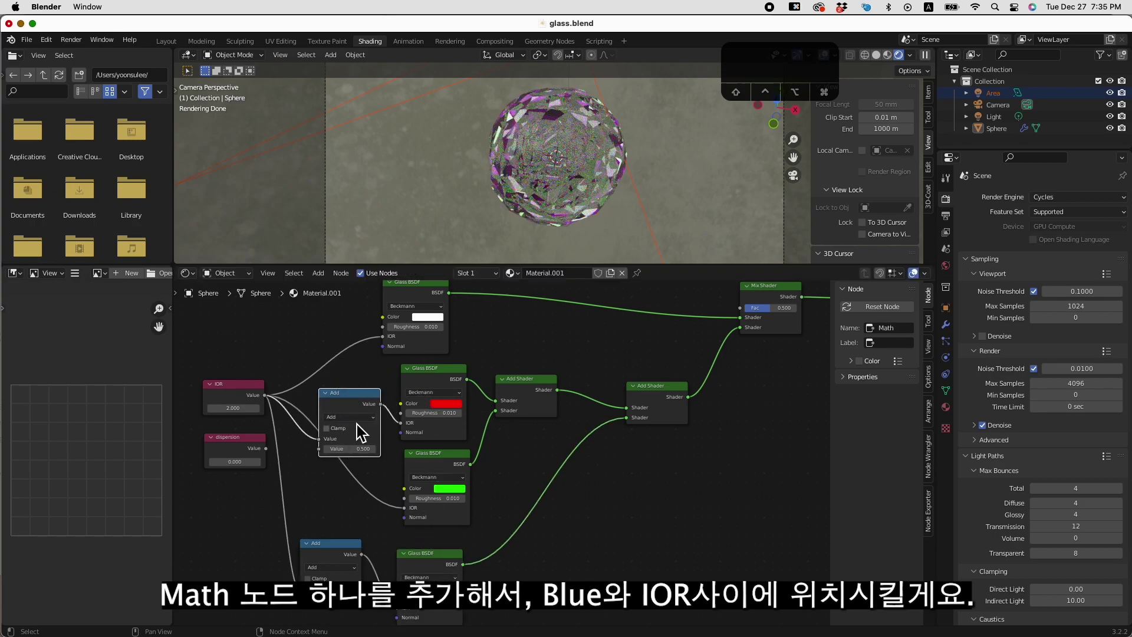
{"action": "left_click", "coordinate": [359, 417]}
{"action": "left_click", "coordinate": [354, 451]}
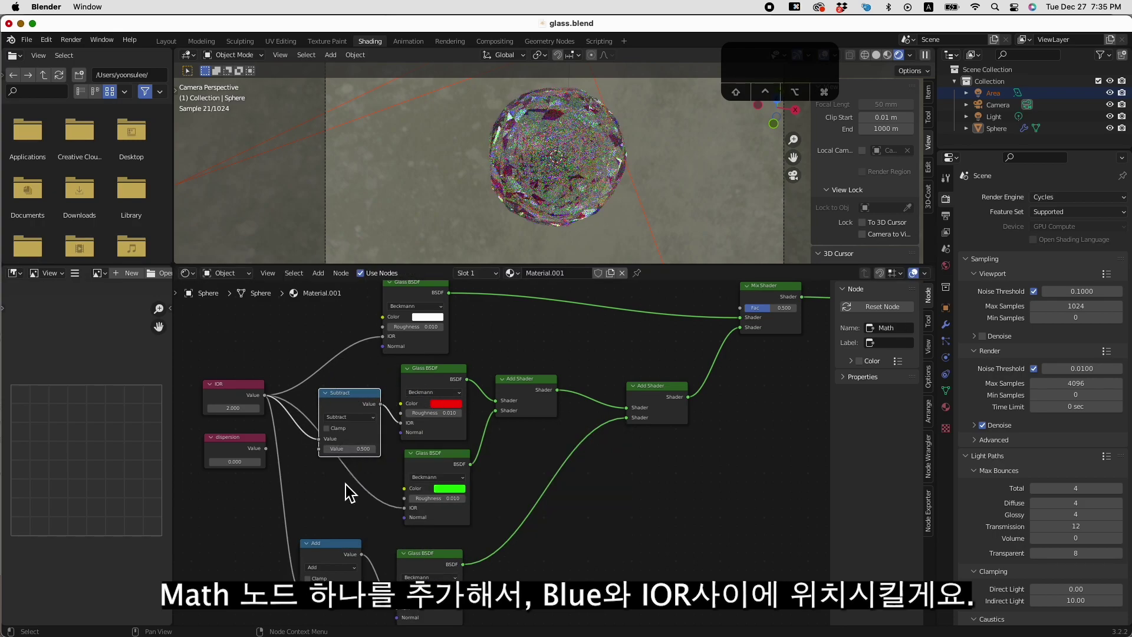
Tidy the positions of the Add math node, the blue Glass BSDF and the dispersion node, and save the file.
{"action": "left_click_drag", "start_coordinate": [350, 553], "coordinate": [356, 528]}
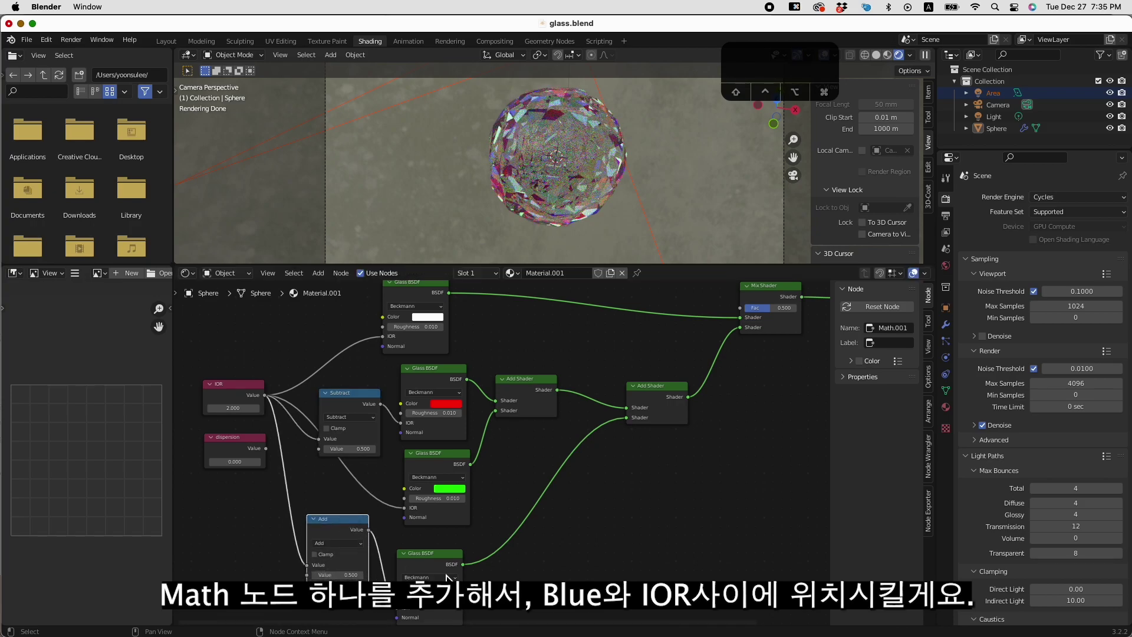
{"action": "left_click_drag", "start_coordinate": [442, 560], "coordinate": [461, 542]}
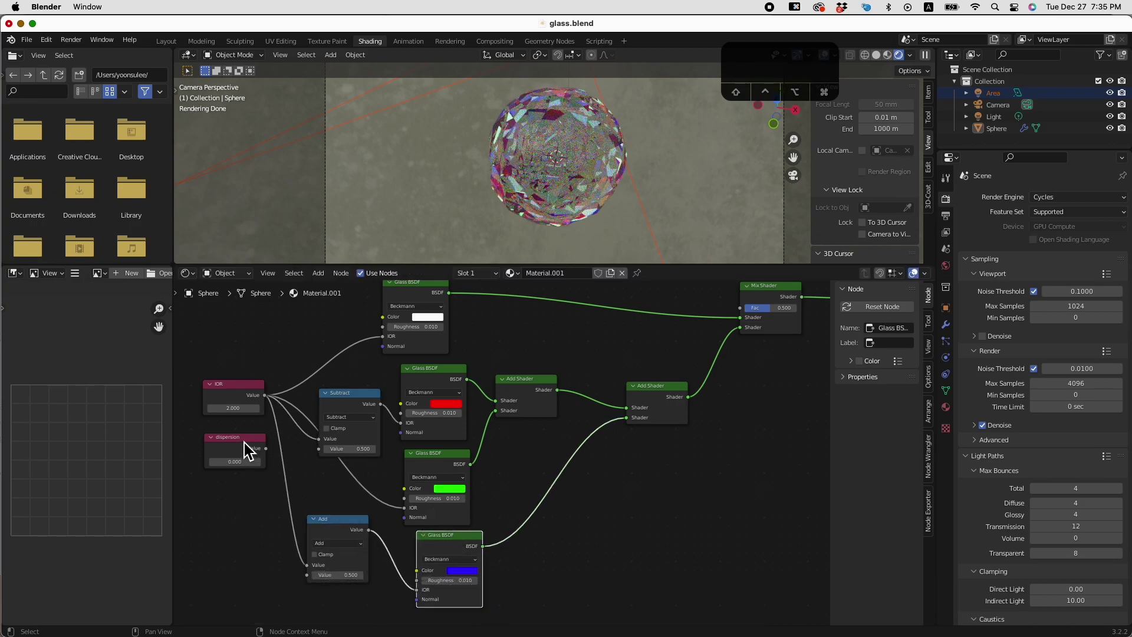
{"action": "left_click_drag", "start_coordinate": [247, 453], "coordinate": [244, 454]}
{"action": "key", "text": "ctrl+s"}
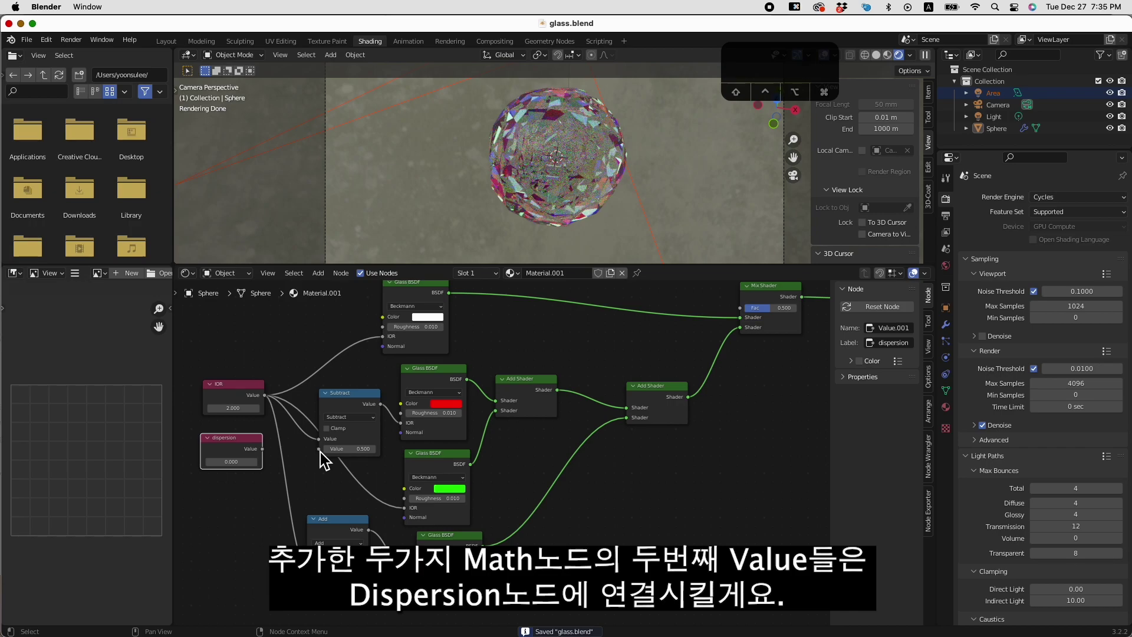
Connect the dispersion node to the second Value inputs of the Subtract and Add math nodes, and save the file.
{"action": "left_click_drag", "start_coordinate": [320, 451], "coordinate": [262, 449]}
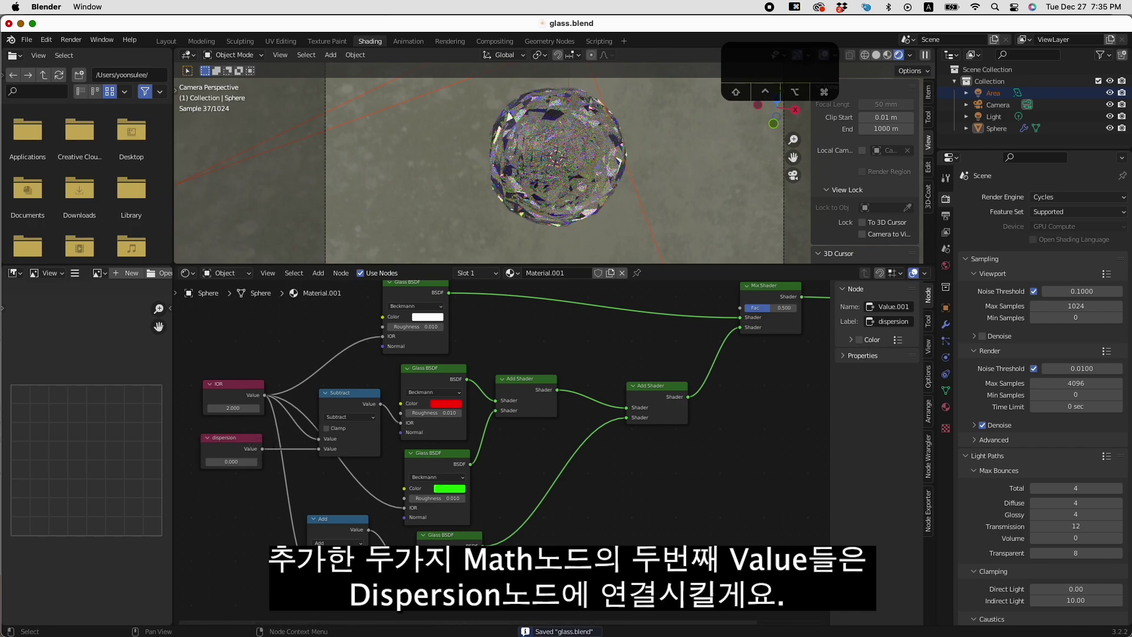
{"action": "left_click_drag", "start_coordinate": [308, 575], "coordinate": [261, 449]}
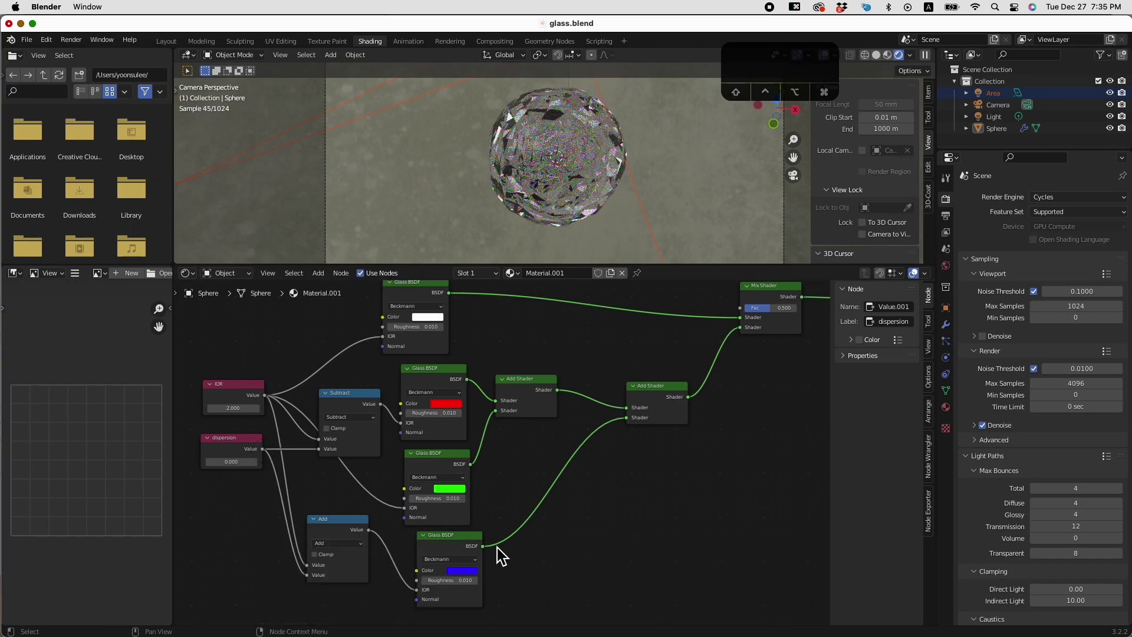
{"action": "left_click_drag", "start_coordinate": [347, 533], "coordinate": [362, 530]}
{"action": "key", "text": "super+s"}
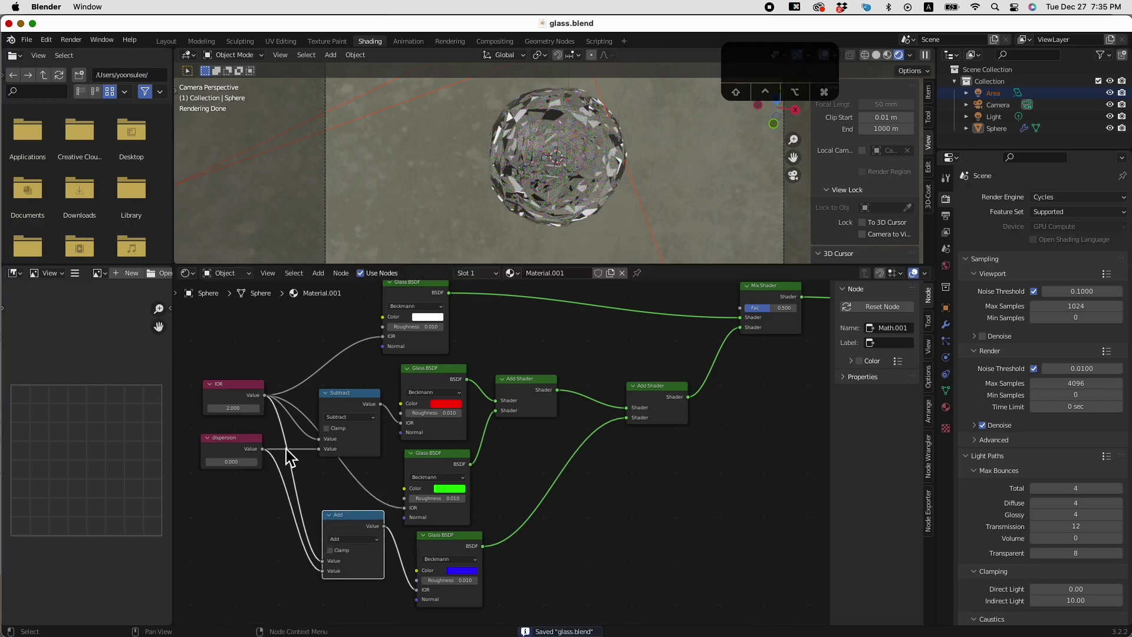
Set the dispersion value to 0.2 and enlarge the 3D viewport to inspect the sphere closely.
{"action": "left_click", "coordinate": [252, 463]}
{"action": "type", "text": ".2"}
{"action": "key", "text": "Return"}
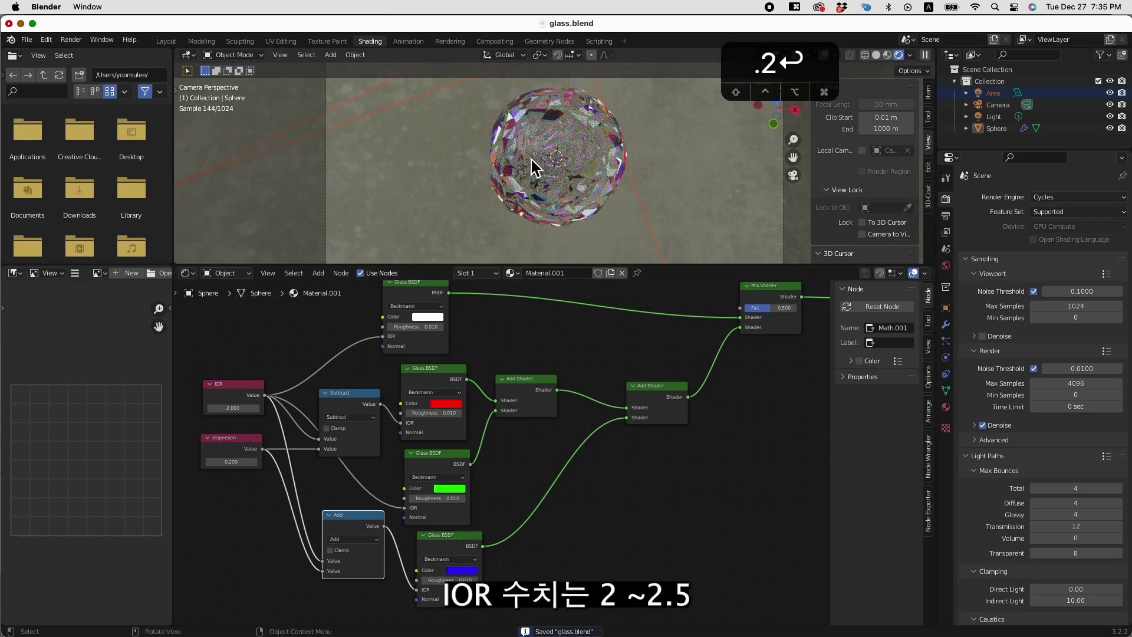
{"action": "scroll", "coordinate": [551, 154], "scroll_direction": "up", "scroll_amount": 3}
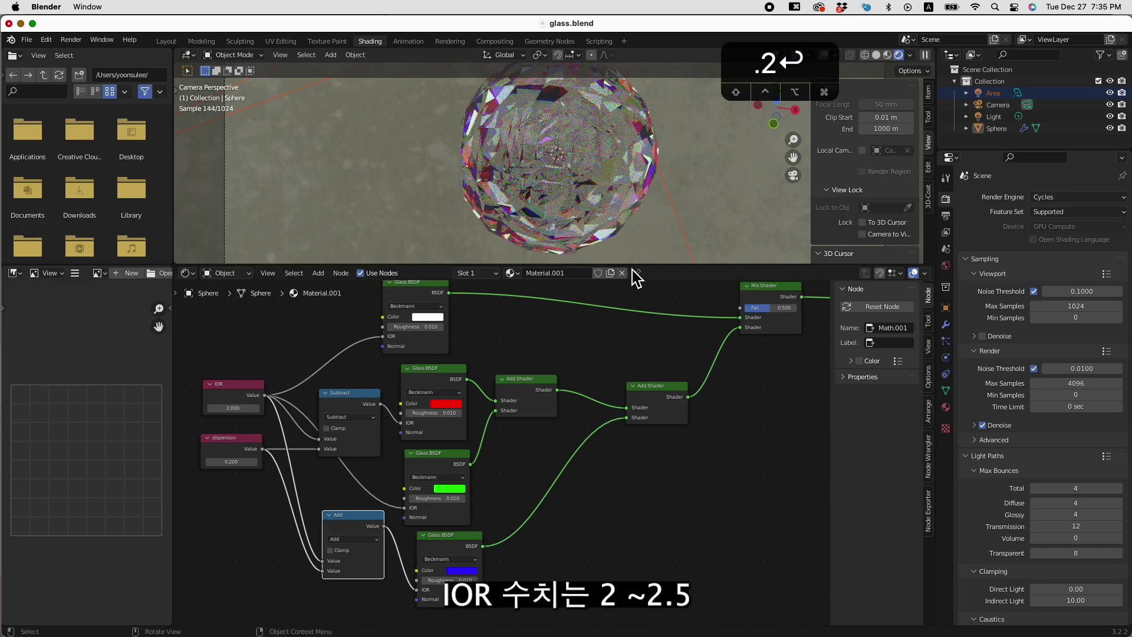
{"action": "left_click_drag", "start_coordinate": [641, 271], "coordinate": [639, 384]}
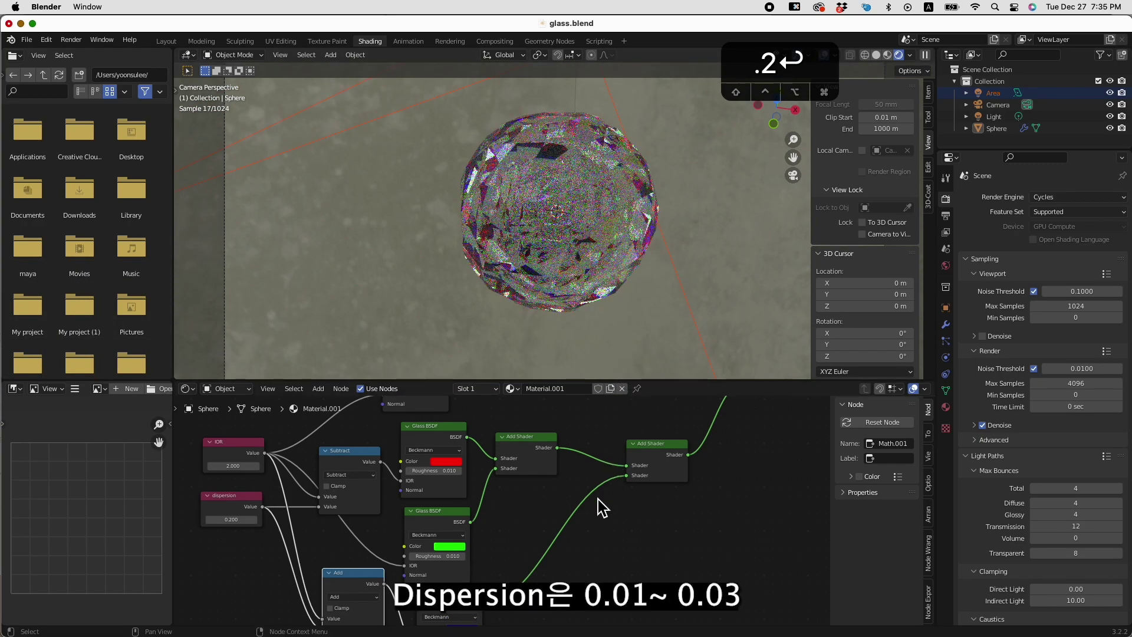
Add a Light Path node with its Is Camera Ray output linked to the Mix Shader's Fac input.
{"action": "middle_click_drag", "start_coordinate": [601, 505], "coordinate": [574, 592]}
{"action": "left_click", "coordinate": [737, 440]}
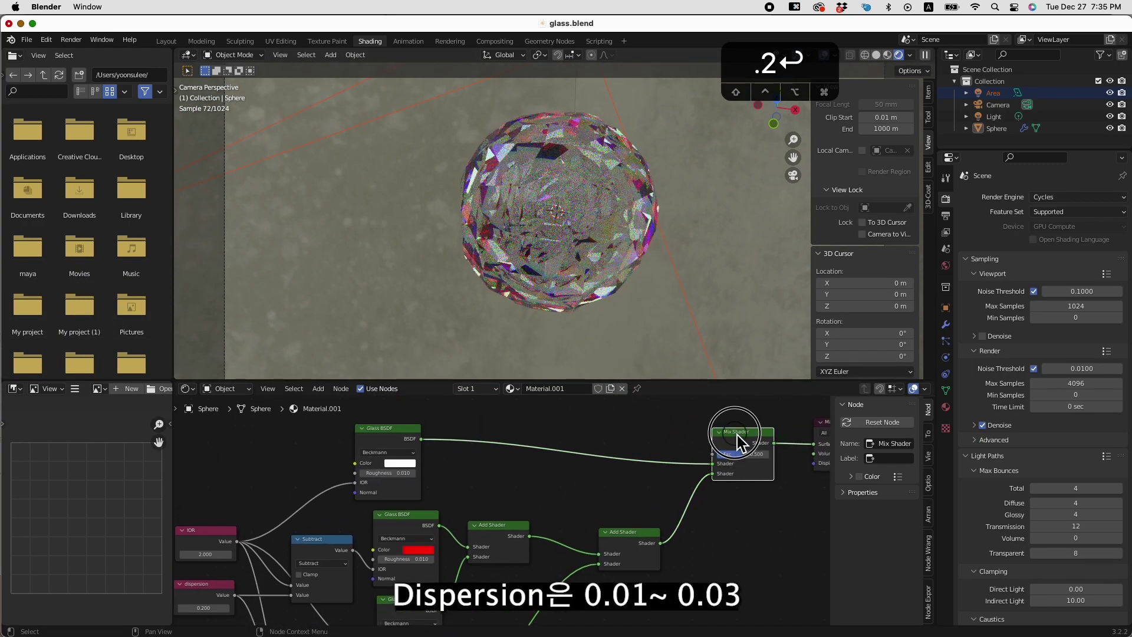
{"action": "left_click_drag", "start_coordinate": [713, 454], "coordinate": [588, 423]}
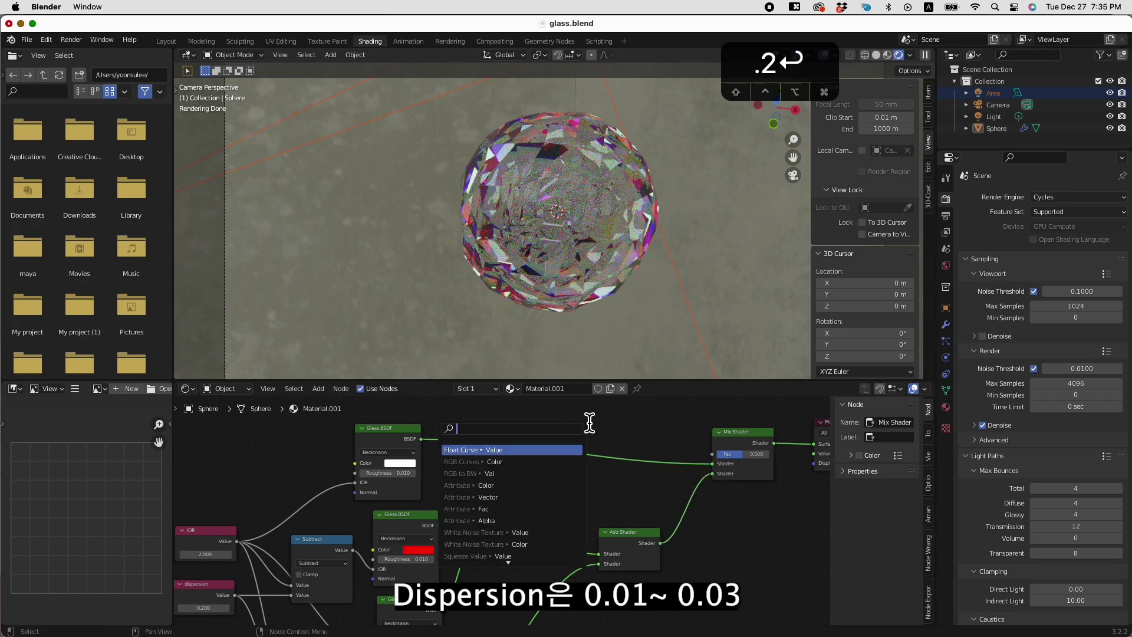
{"action": "type", "text": "lig"}
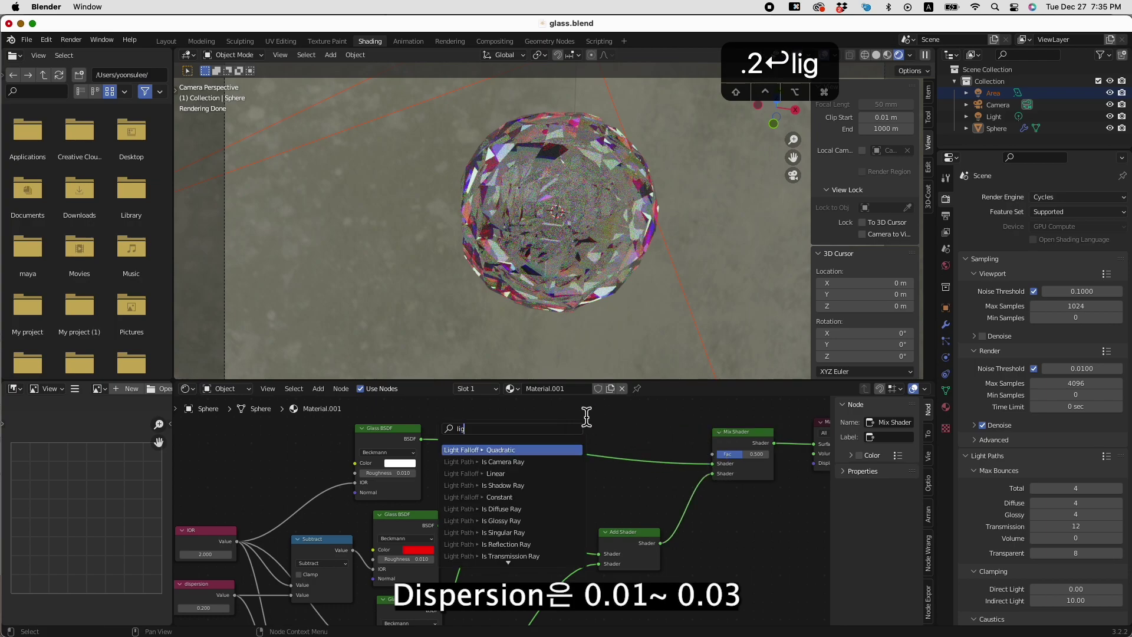
{"action": "type", "text": "htpa"}
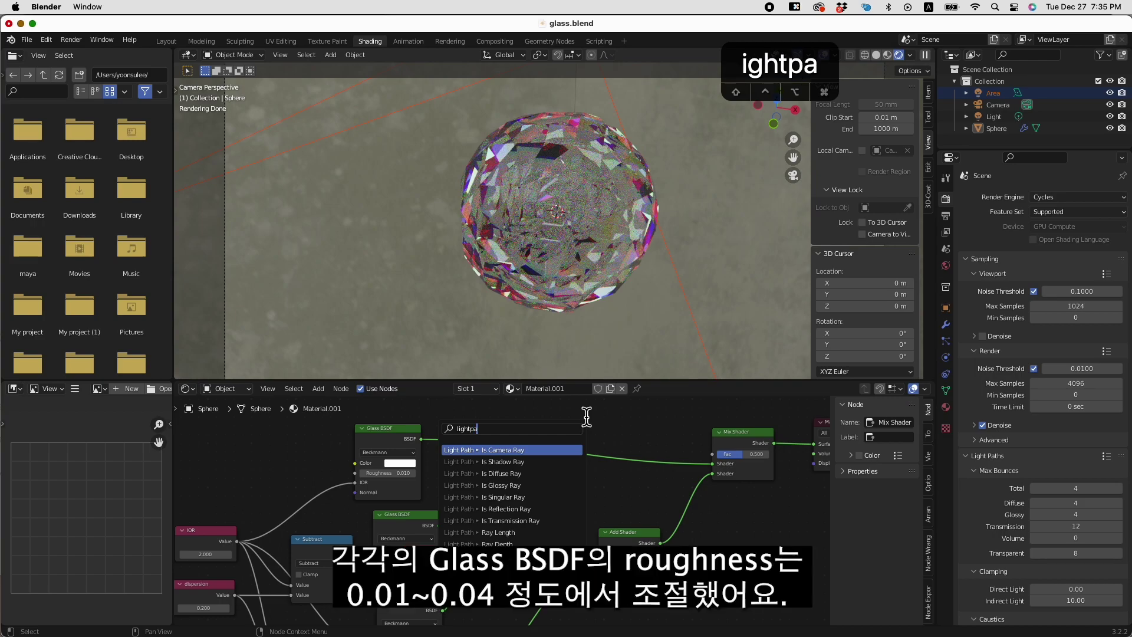
{"action": "key", "text": "Return"}
{"action": "left_click", "coordinate": [586, 417]}
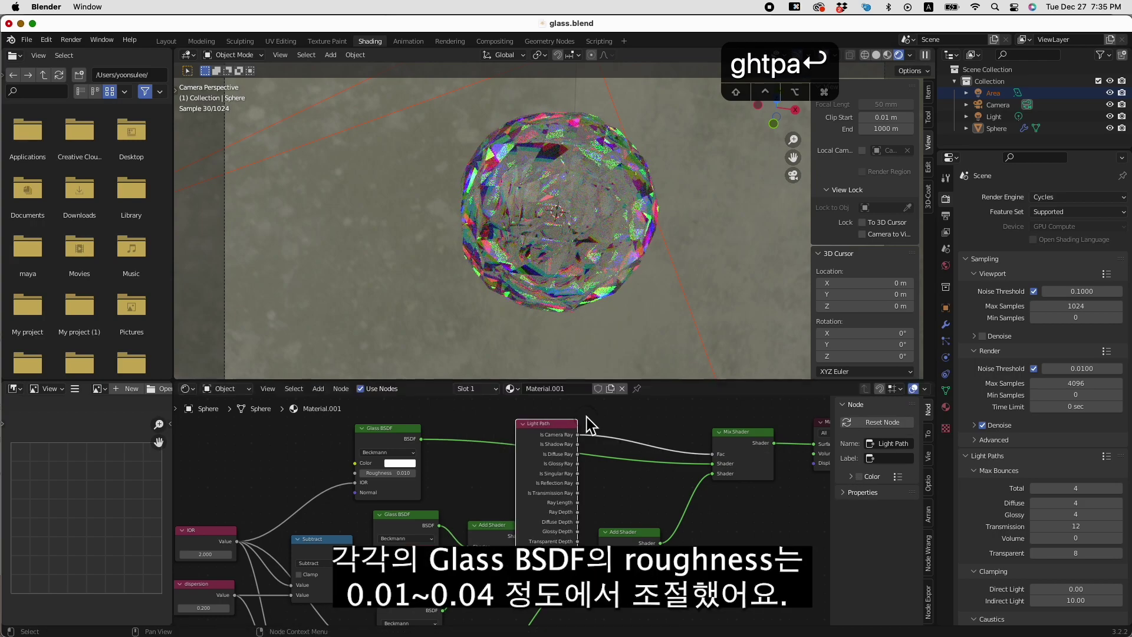
Move the Light Path node to the upper left of the white Glass BSDF and rearrange the Mix Shader and Material Output nodes.
{"action": "scroll", "coordinate": [589, 421], "scroll_direction": "down", "scroll_amount": 2}
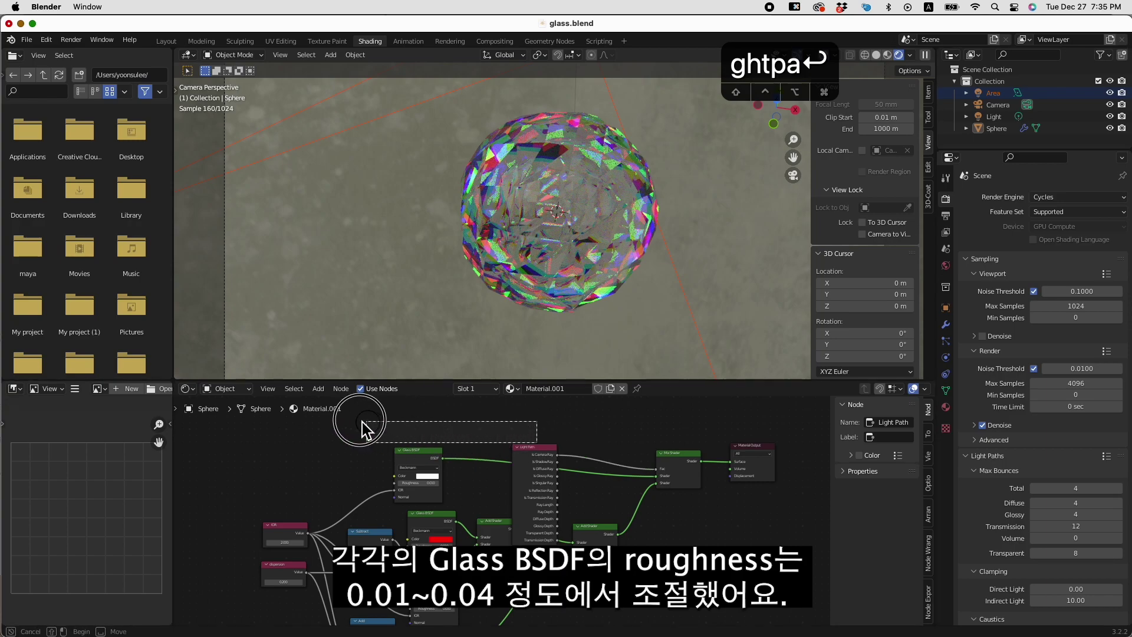
{"action": "left_click_drag", "start_coordinate": [554, 459], "coordinate": [331, 456]}
{"action": "left_click_drag", "start_coordinate": [687, 491], "coordinate": [688, 452]}
{"action": "left_click", "coordinate": [760, 479]}
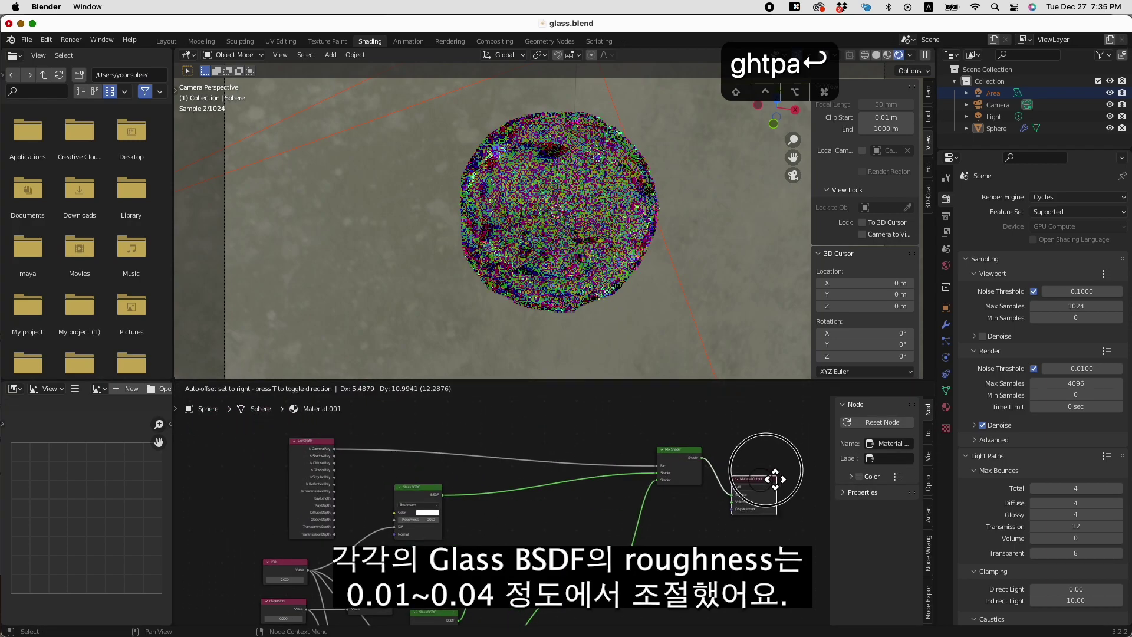
{"action": "scroll", "coordinate": [715, 541], "scroll_direction": "down", "scroll_amount": 5}
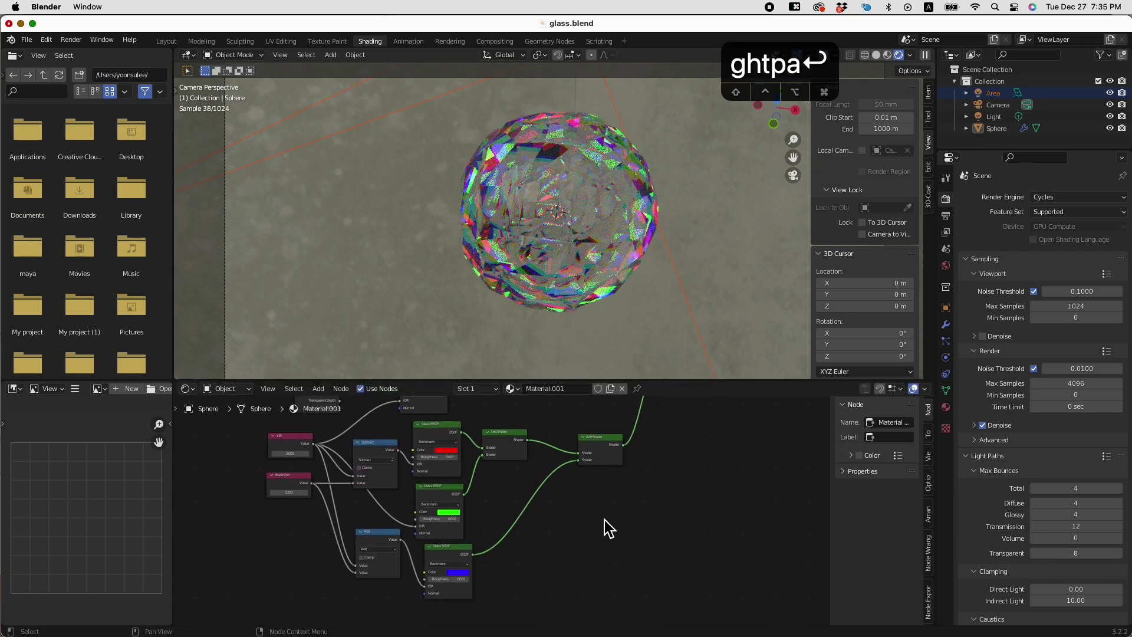
{"action": "scroll", "coordinate": [301, 495], "scroll_direction": "up", "scroll_amount": 3}
{"action": "scroll", "coordinate": [354, 545], "scroll_direction": "up", "scroll_amount": 4}
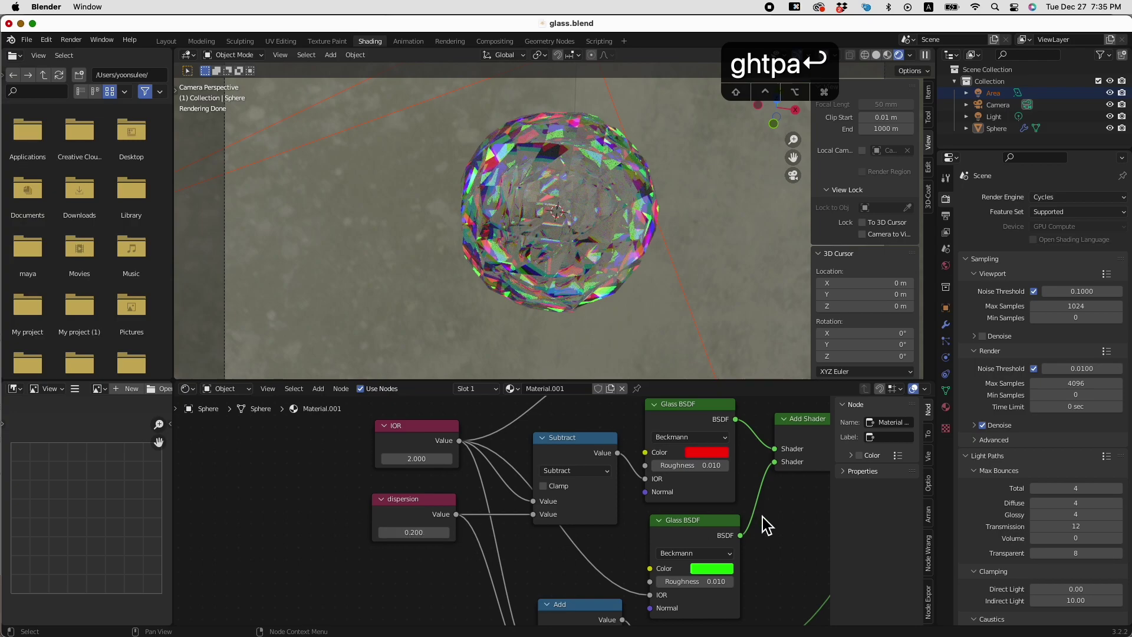
Set the red Glass BSDF's roughness to 0.001.
{"action": "left_click", "coordinate": [715, 465]}
{"action": "type", "text": ".0"}
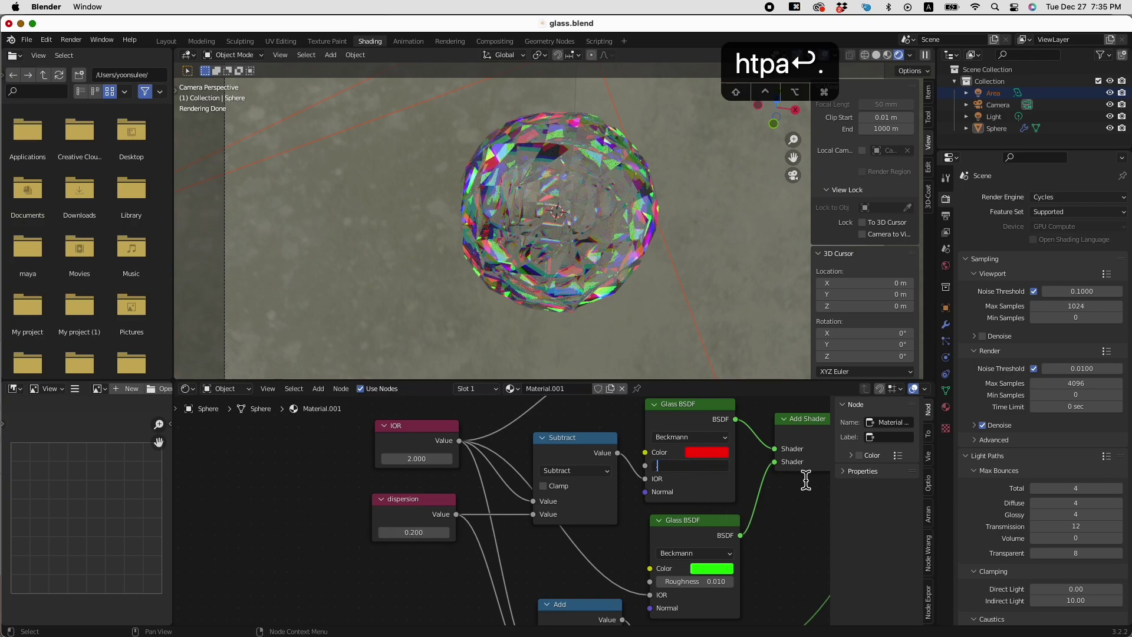
{"action": "type", "text": "01"}
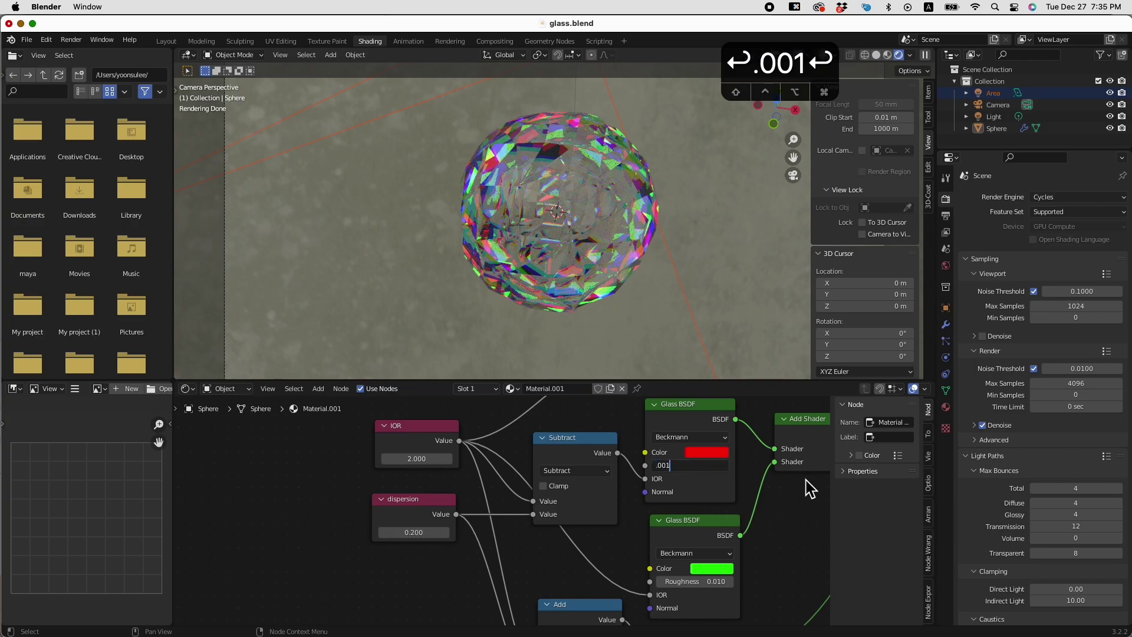
{"action": "key", "text": "Return"}
Try a roughness of 0.03 on the green Glass BSDF, and settle on 0.001.
{"action": "scroll", "coordinate": [760, 567], "scroll_direction": "down", "scroll_amount": 3}
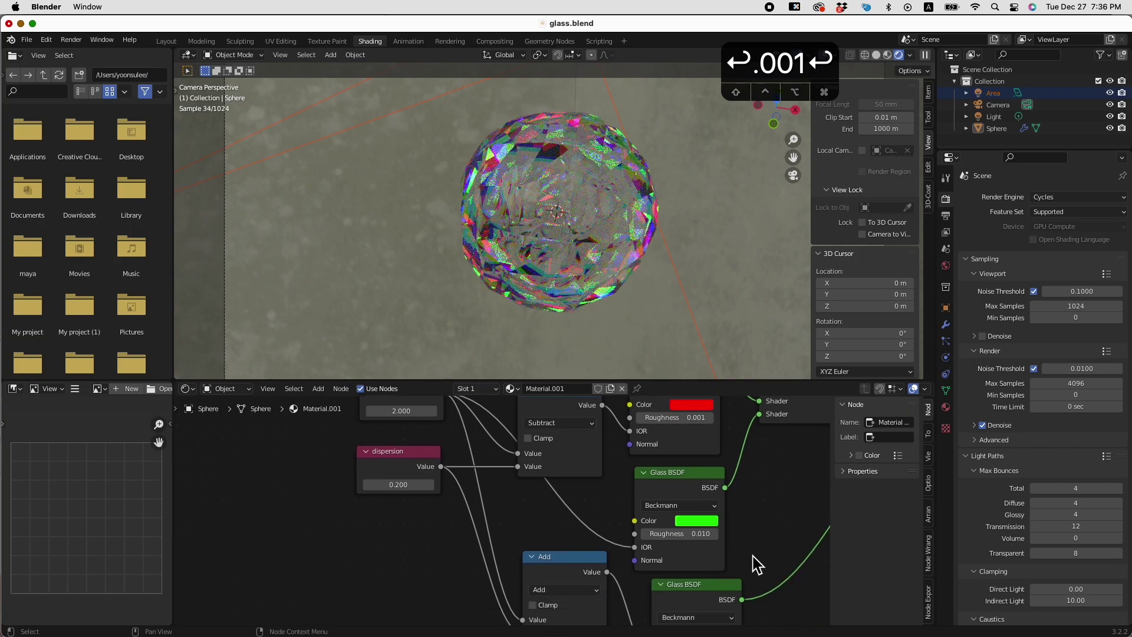
{"action": "left_click", "coordinate": [708, 533]}
{"action": "type", "text": ".03"}
{"action": "key", "text": "Return"}
{"action": "left_click", "coordinate": [707, 534]}
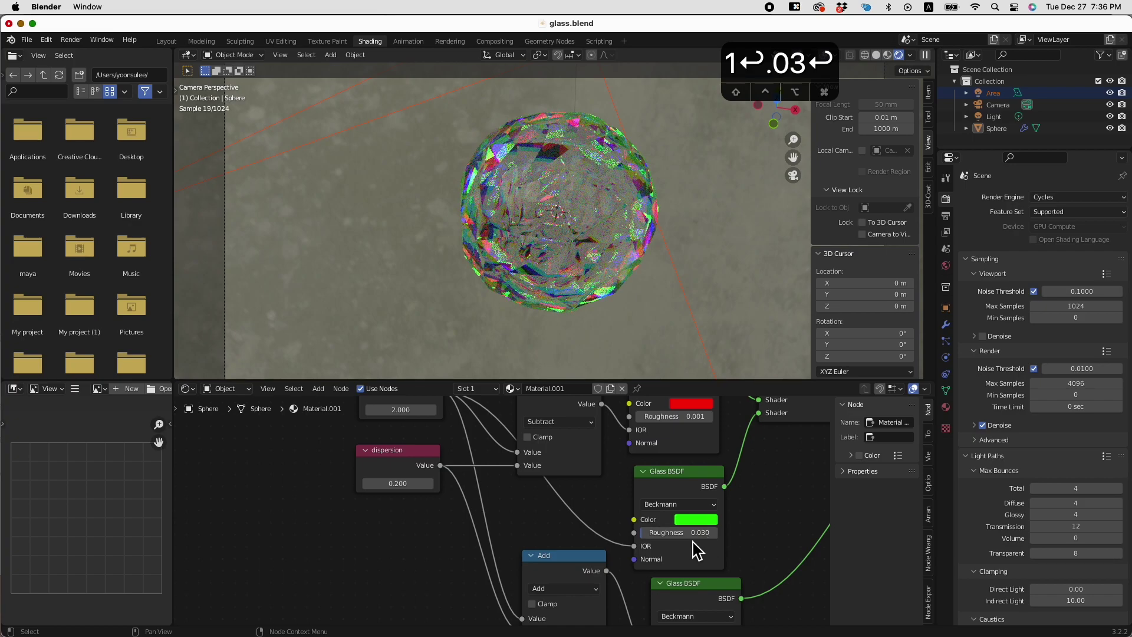
{"action": "type", "text": ".001"}
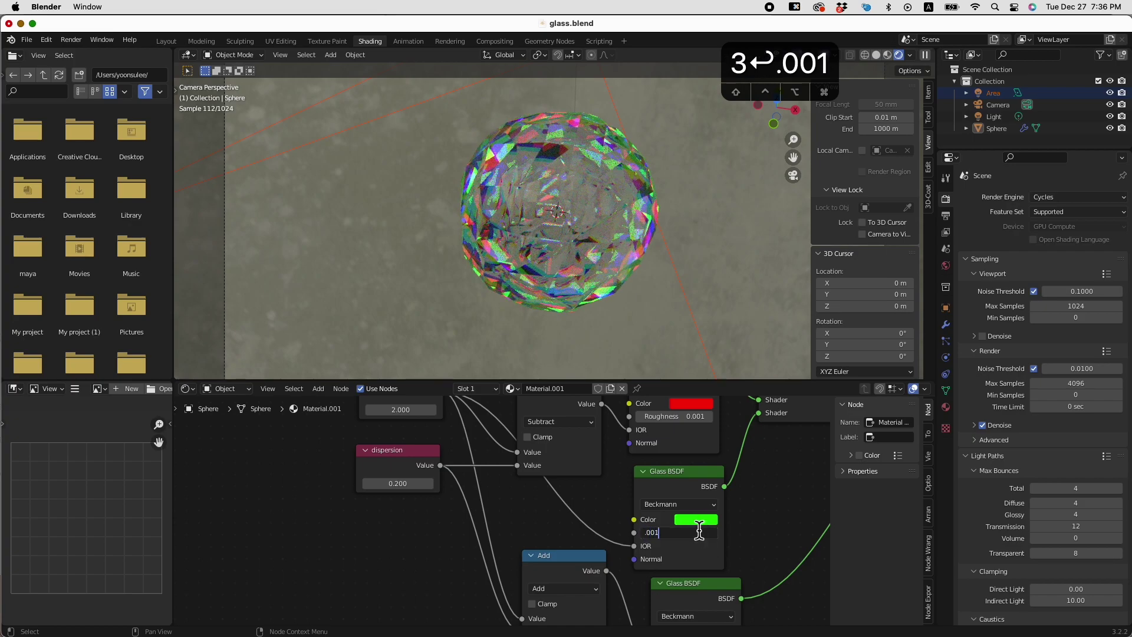
{"action": "left_click", "coordinate": [753, 526]}
Try a roughness of 0.001 on the blue Glass BSDF, settle on 0.2, and save the file.
{"action": "scroll", "coordinate": [756, 533], "scroll_direction": "down", "scroll_amount": 5}
{"action": "scroll", "coordinate": [757, 534], "scroll_direction": "right", "scroll_amount": 3}
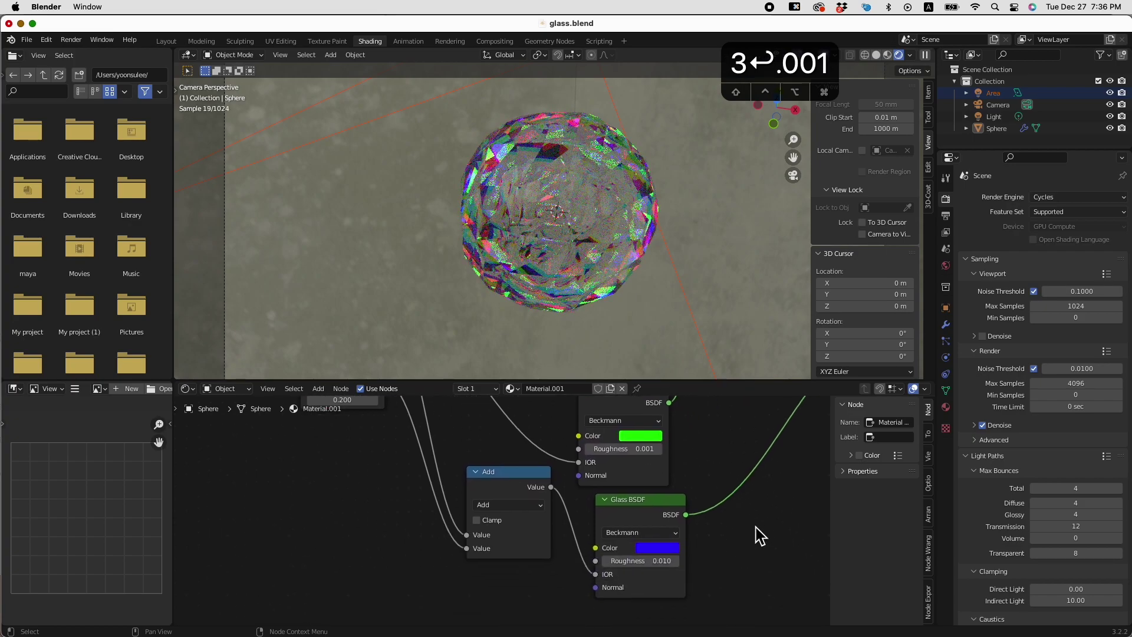
{"action": "left_click", "coordinate": [662, 562]}
{"action": "type", "text": ".001"}
{"action": "left_click", "coordinate": [738, 576]}
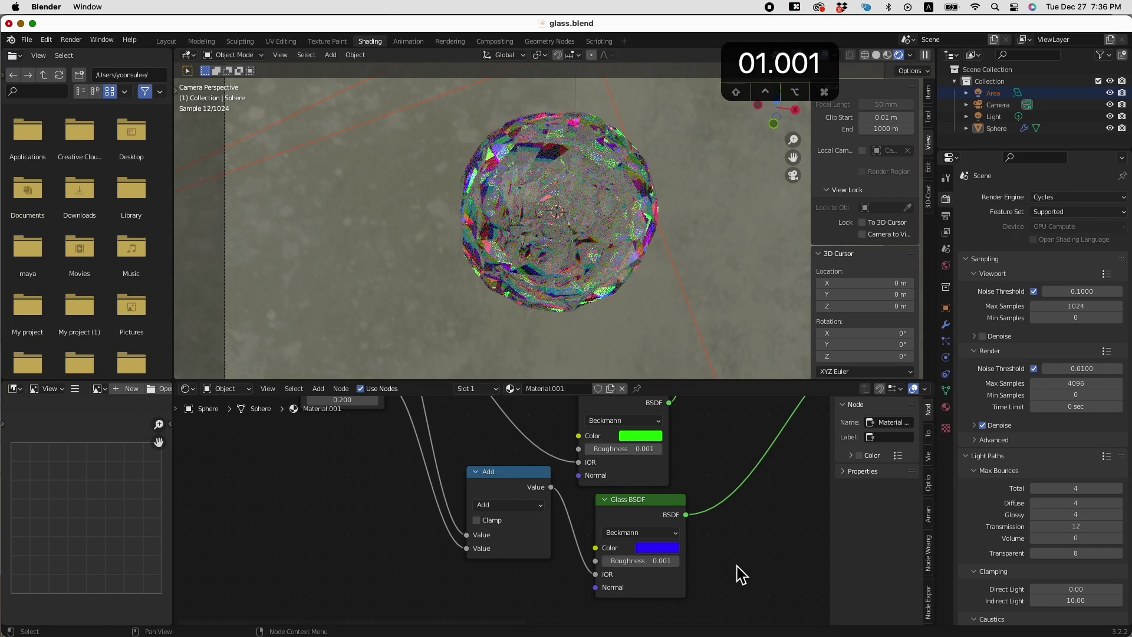
{"action": "left_click", "coordinate": [670, 562]}
{"action": "type", "text": ".2"}
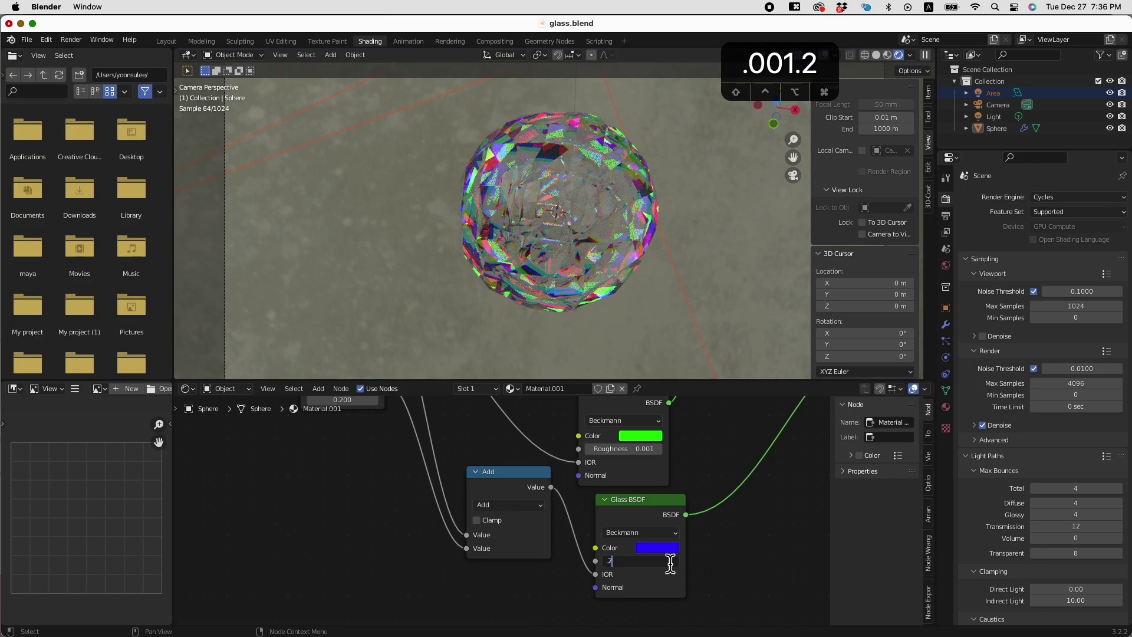
{"action": "key", "text": "Return"}
{"action": "scroll", "coordinate": [681, 565], "scroll_direction": "up", "scroll_amount": 3}
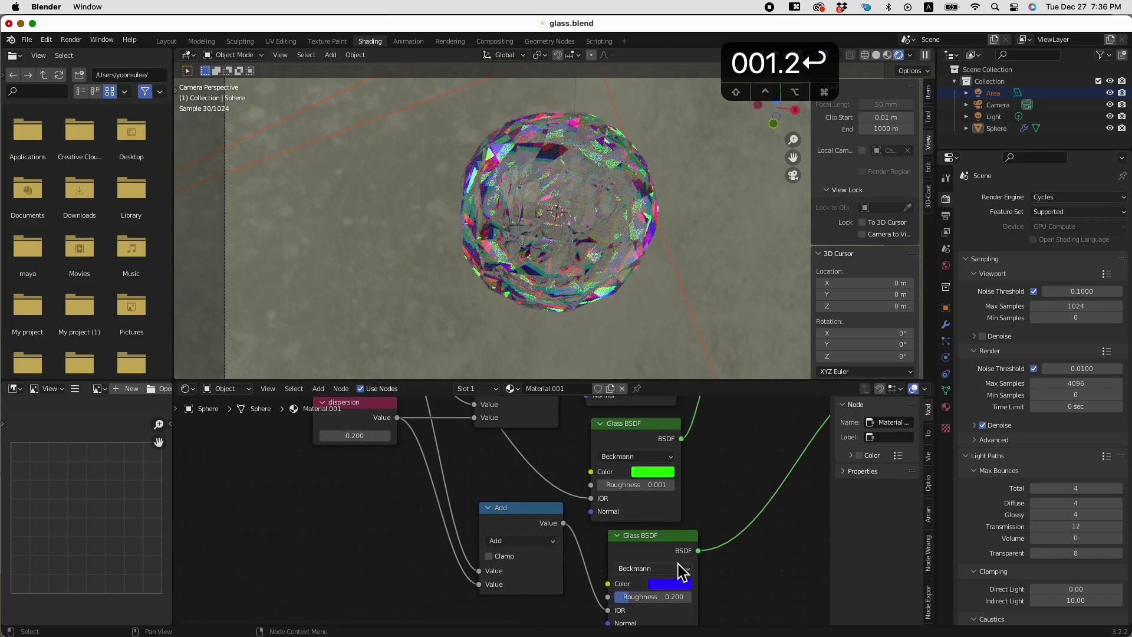
{"action": "scroll", "coordinate": [677, 563], "scroll_direction": "up", "scroll_amount": 3}
{"action": "key", "text": "super+s"}
Try the Divide, Subtract and Power operations on the Math node feeding the blue Glass BSDF, and restore Add.
{"action": "left_click", "coordinate": [561, 587]}
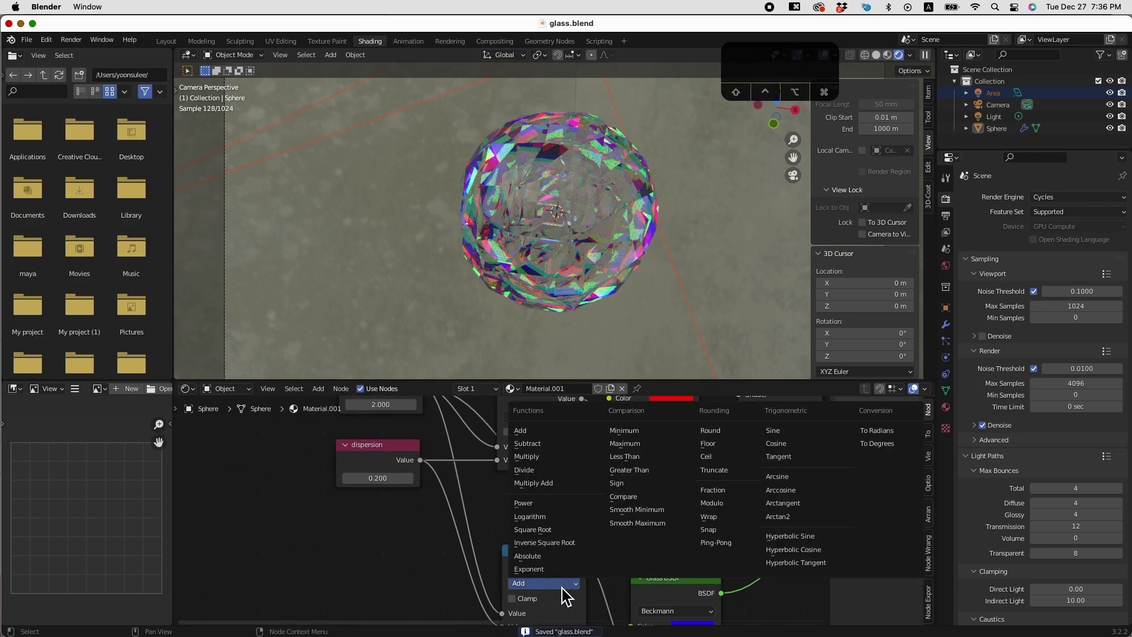
{"action": "left_click", "coordinate": [521, 470]}
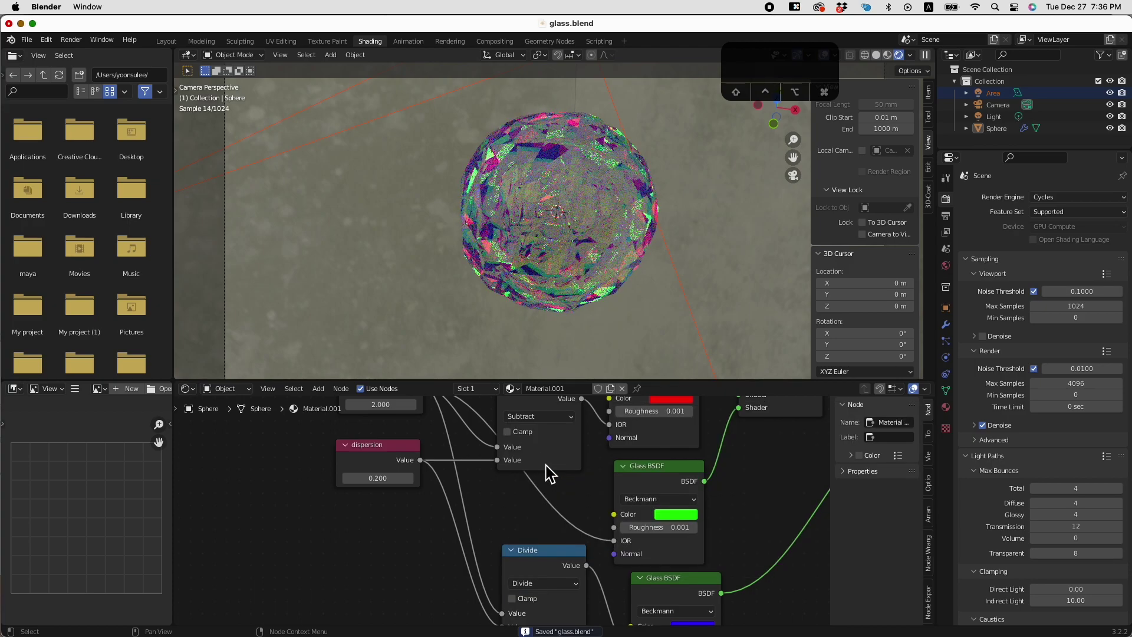
{"action": "left_click", "coordinate": [554, 584]}
{"action": "left_click", "coordinate": [560, 449]}
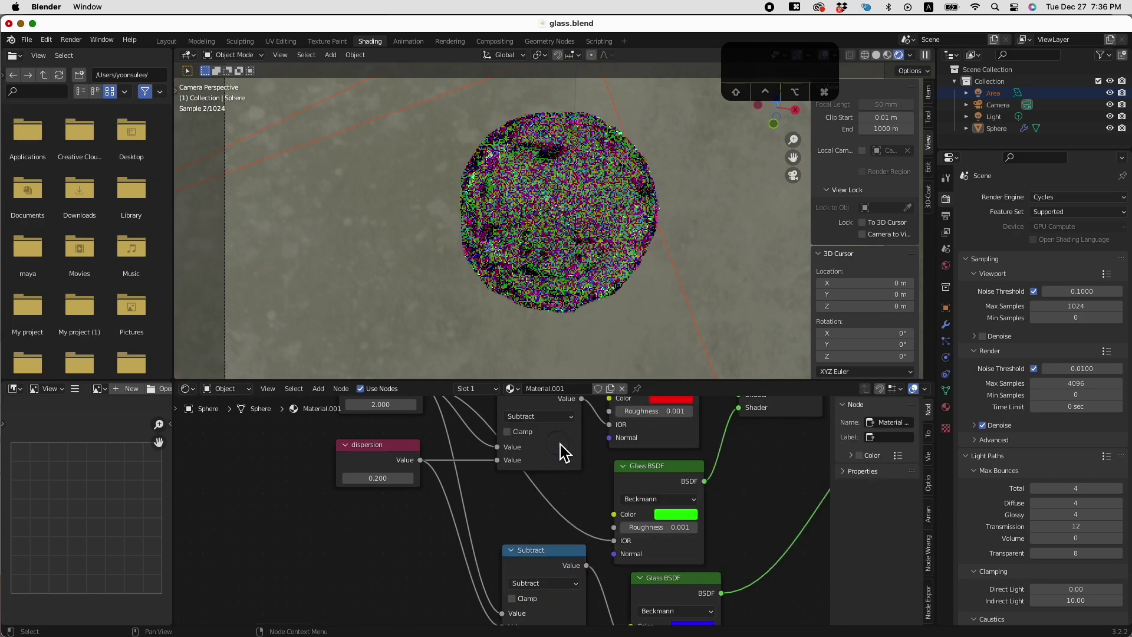
{"action": "left_click", "coordinate": [538, 584]}
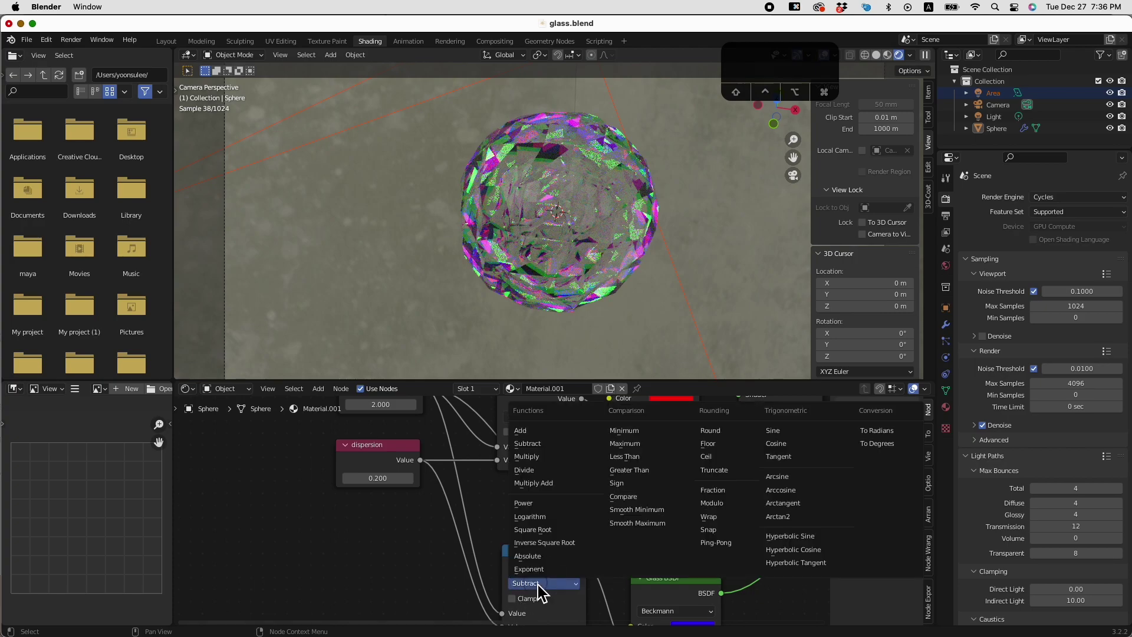
{"action": "left_click", "coordinate": [545, 487]}
{"action": "left_click", "coordinate": [540, 505]}
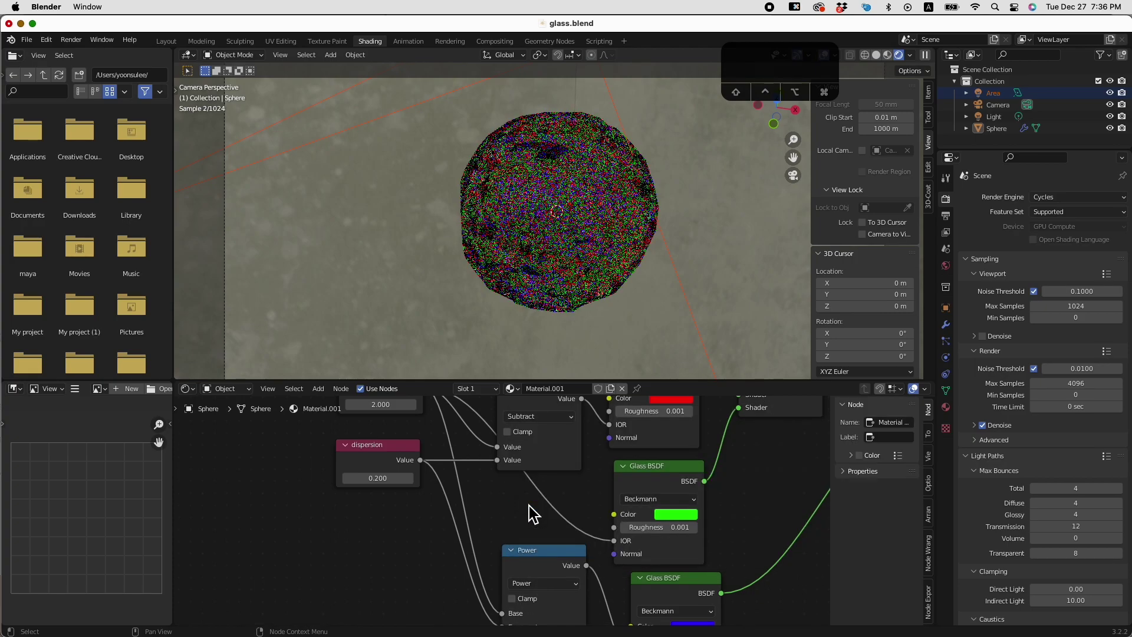
{"action": "left_click", "coordinate": [536, 582]}
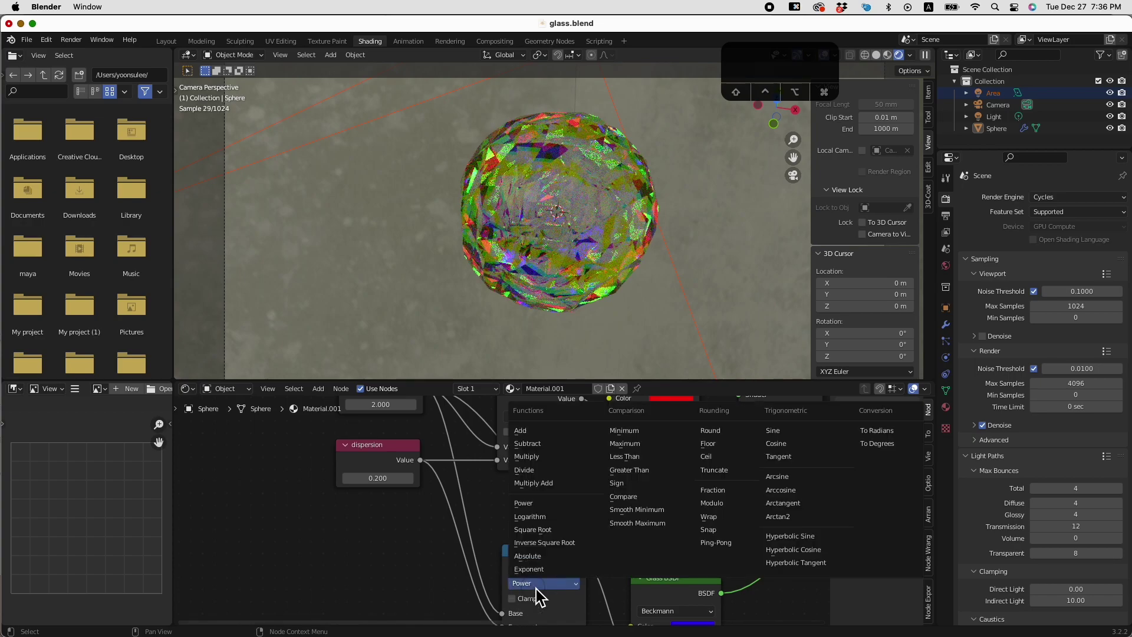
{"action": "left_click", "coordinate": [555, 429]}
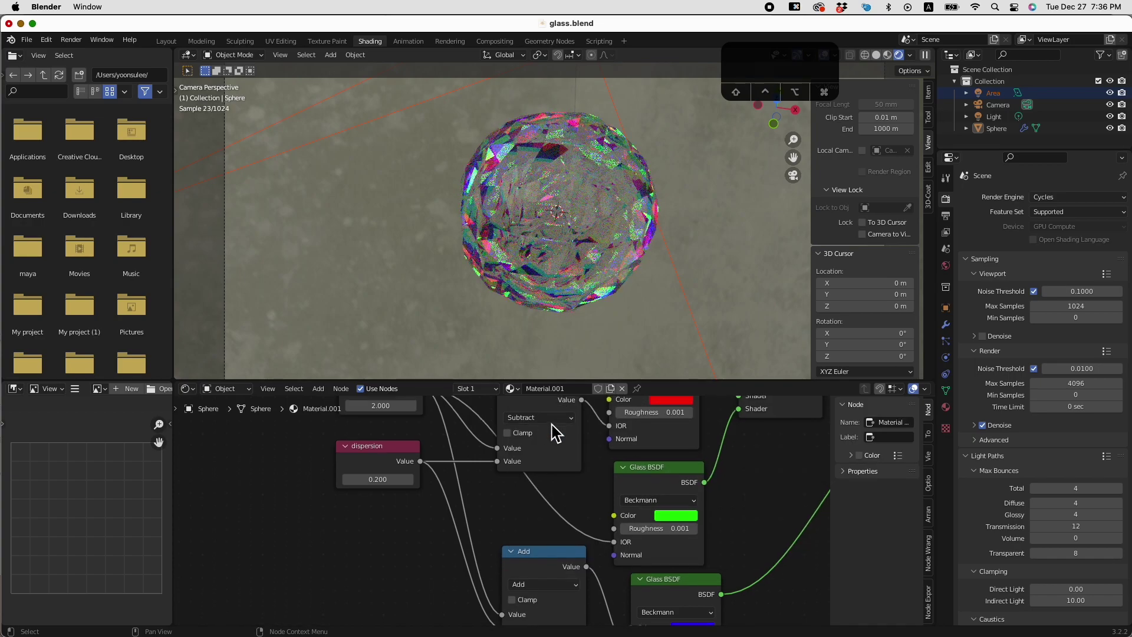
Try dispersion values of 0.02 and 0.1 on the sphere's glass material.
{"action": "scroll", "coordinate": [437, 490], "scroll_direction": "up", "scroll_amount": 2}
{"action": "scroll", "coordinate": [392, 515], "scroll_direction": "up", "scroll_amount": 2}
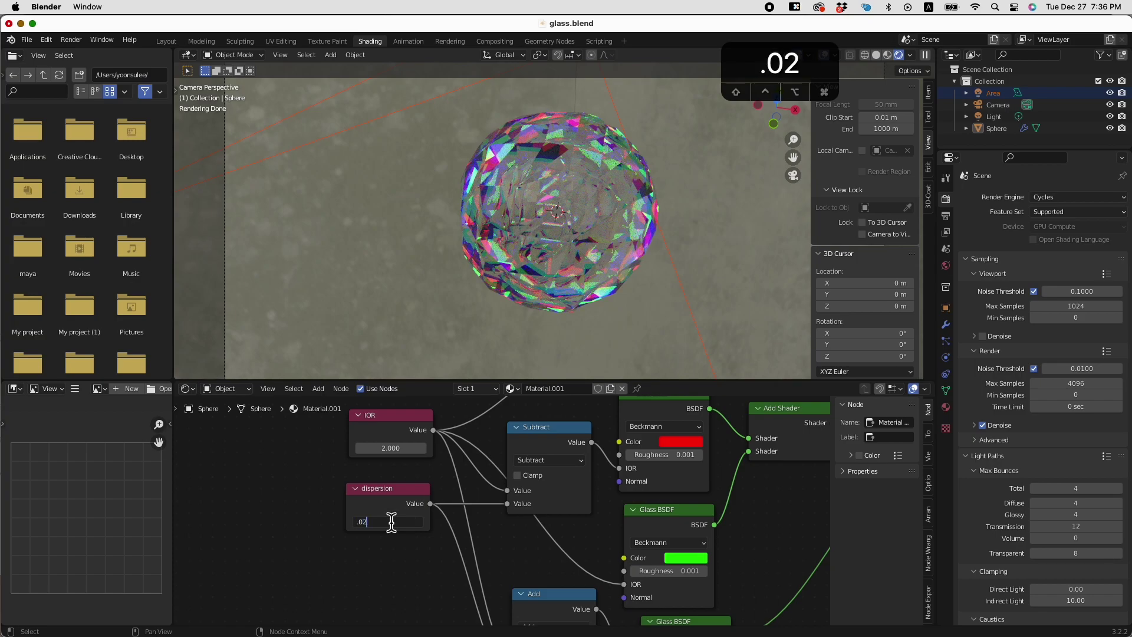
{"action": "key", "text": "Return"}
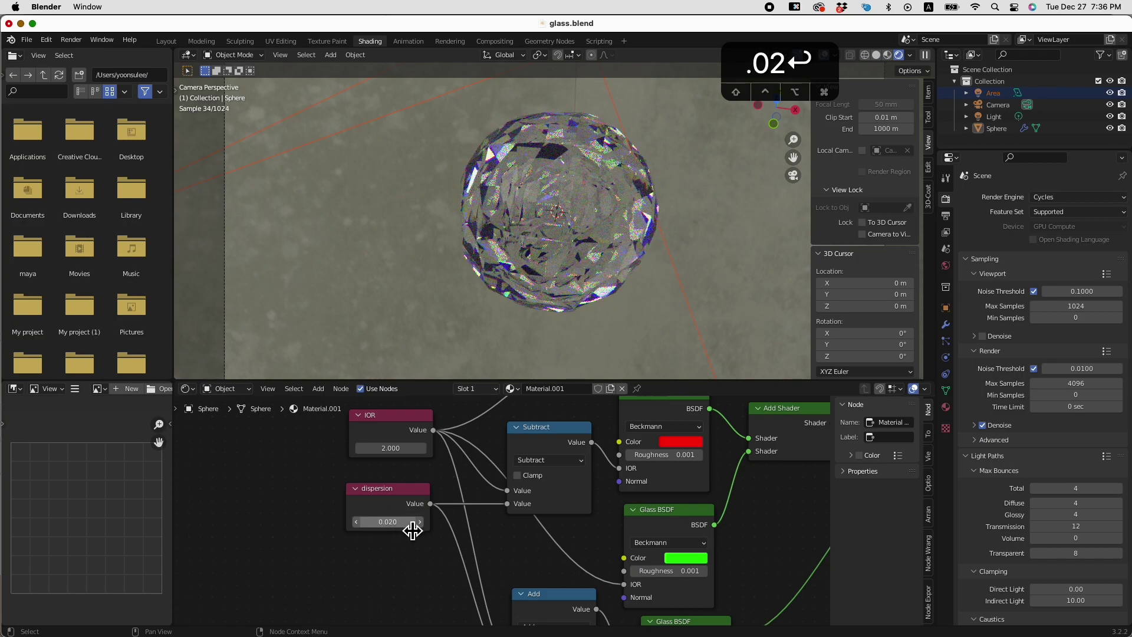
{"action": "left_click", "coordinate": [407, 525]}
{"action": "type", "text": ".1"}
{"action": "key", "text": "Return"}
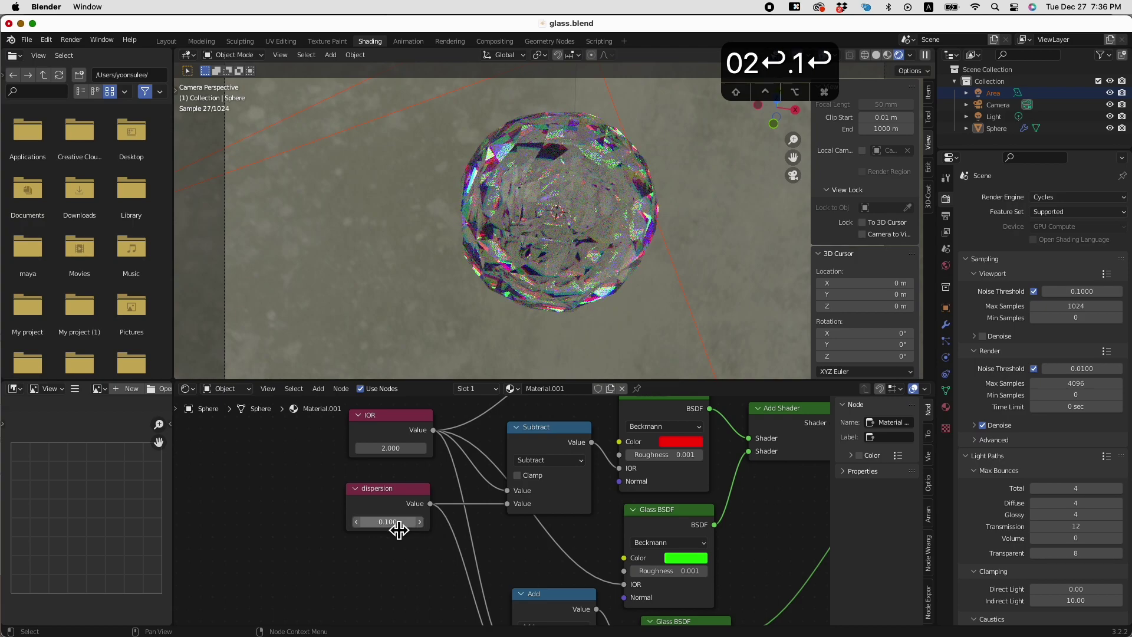
Try IOR values of 4 and 2.4 on the sphere's glass material.
{"action": "left_click", "coordinate": [405, 450]}
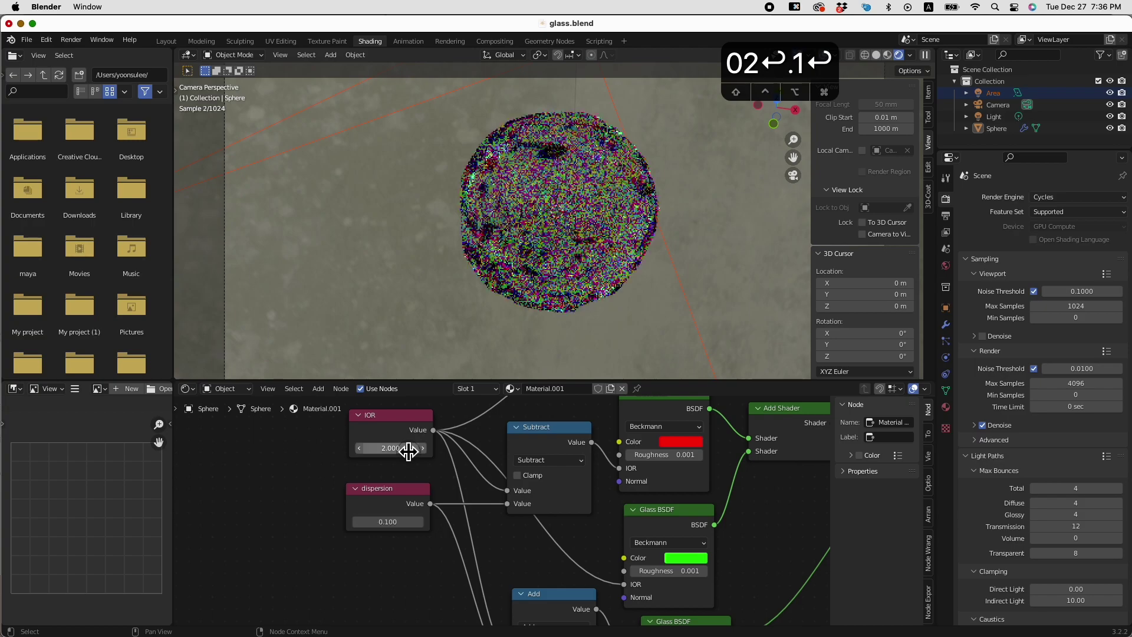
{"action": "left_click", "coordinate": [410, 449]}
{"action": "type", "text": "4"}
{"action": "key", "text": "Return"}
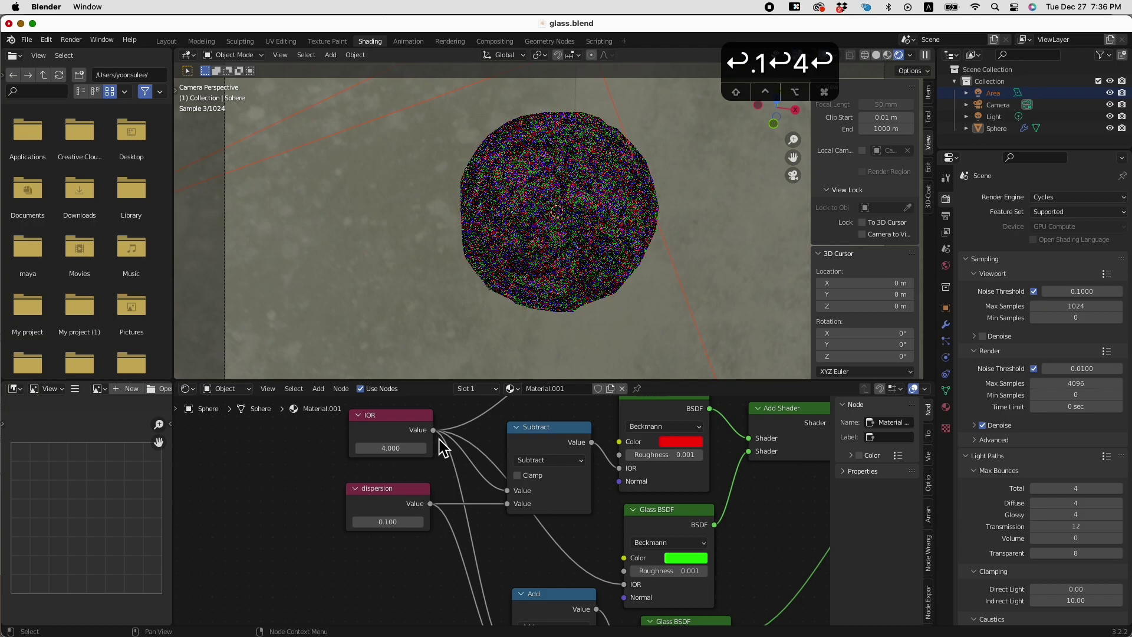
{"action": "left_click", "coordinate": [398, 448]}
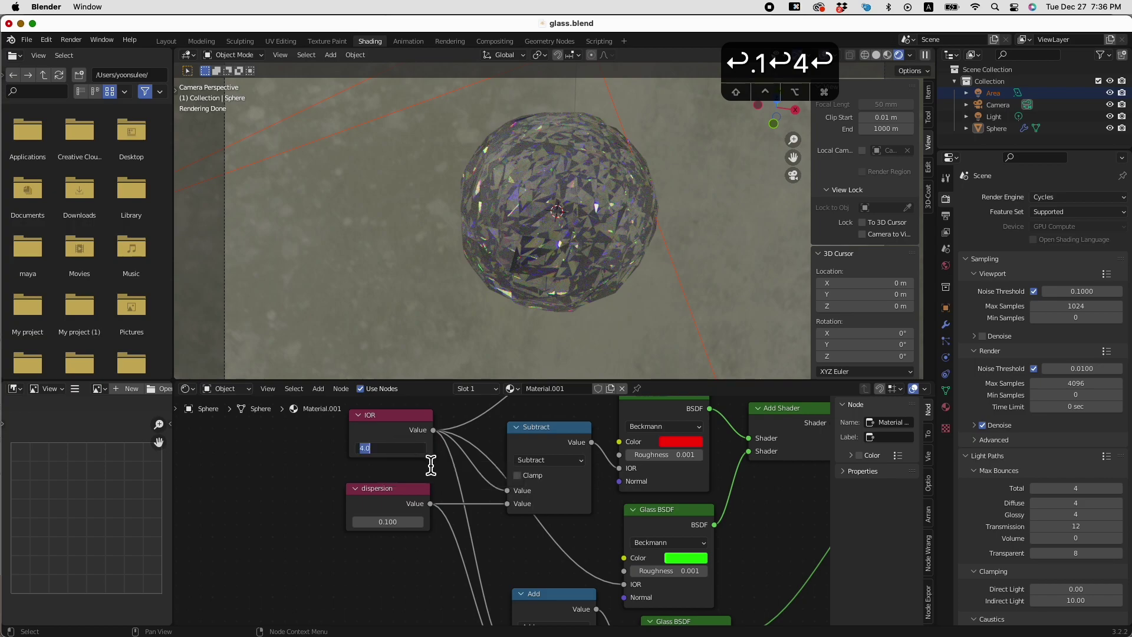
{"action": "type", "text": "1"}
{"action": "key", "text": "BackSpace"}
{"action": "key", "text": "BackSpace"}
{"action": "type", "text": "2.4"}
{"action": "key", "text": "Return"}
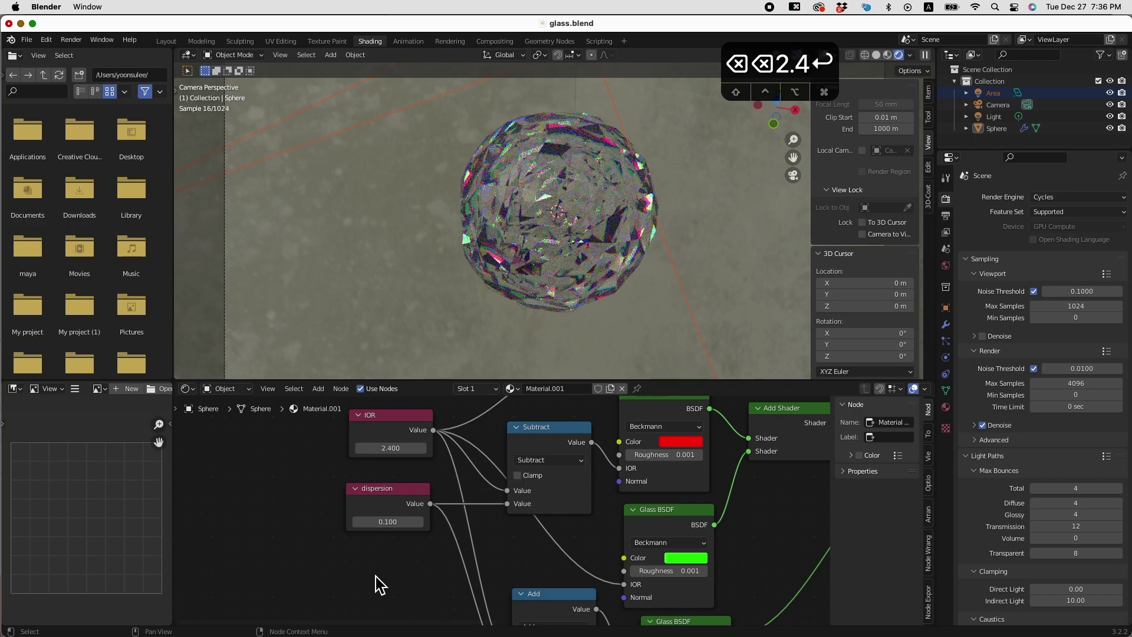
Set the IOR value node to 2.415.
{"action": "left_click", "coordinate": [405, 450]}
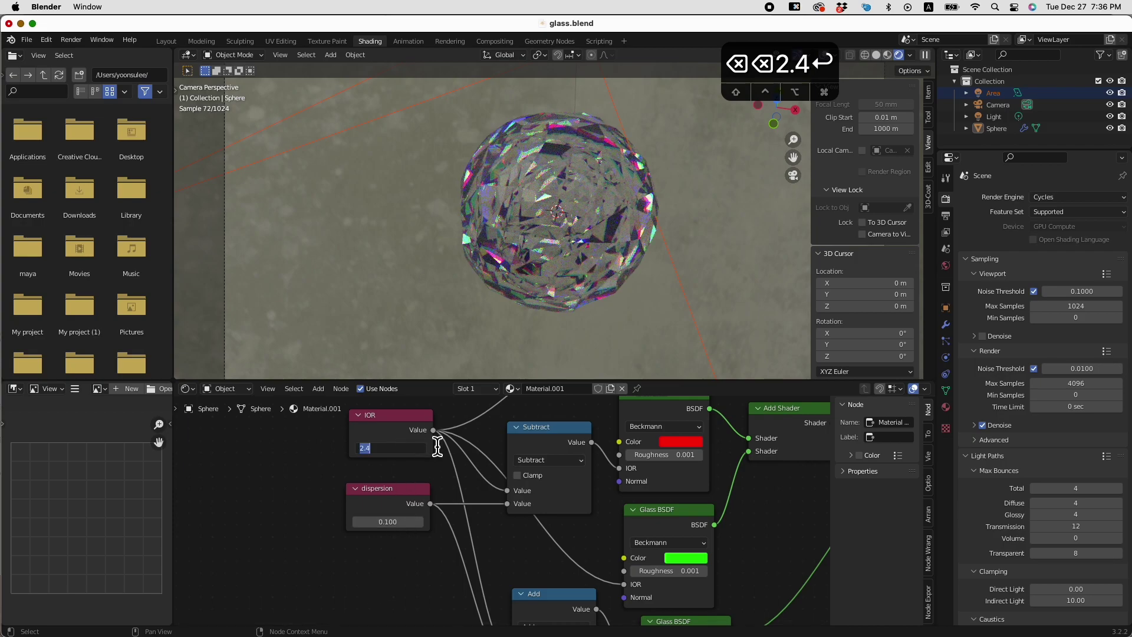
{"action": "type", "text": "2"}
{"action": "key", "text": "BackSpace"}
{"action": "key", "text": "BackSpace"}
{"action": "key", "text": "BackSpace"}
{"action": "type", "text": "2.415"}
{"action": "key", "text": "Return"}
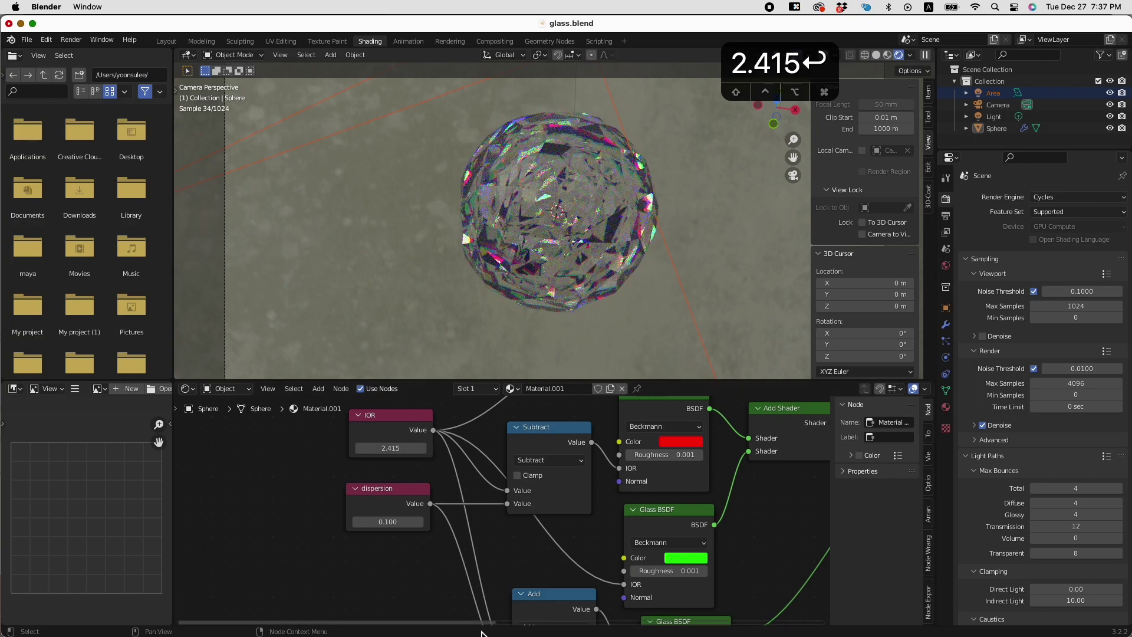
Set the dispersion value node to 0.3 and save the file.
{"action": "left_click", "coordinate": [395, 522]}
{"action": "type", "text": ".3"}
{"action": "key", "text": "Return"}
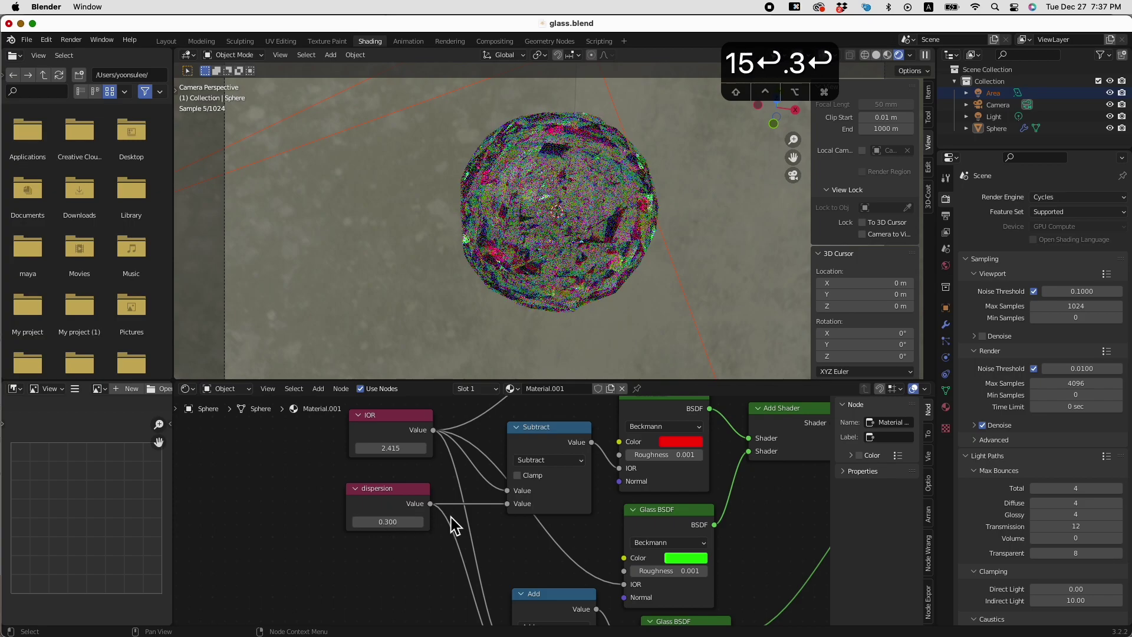
{"action": "key", "text": "super+s"}
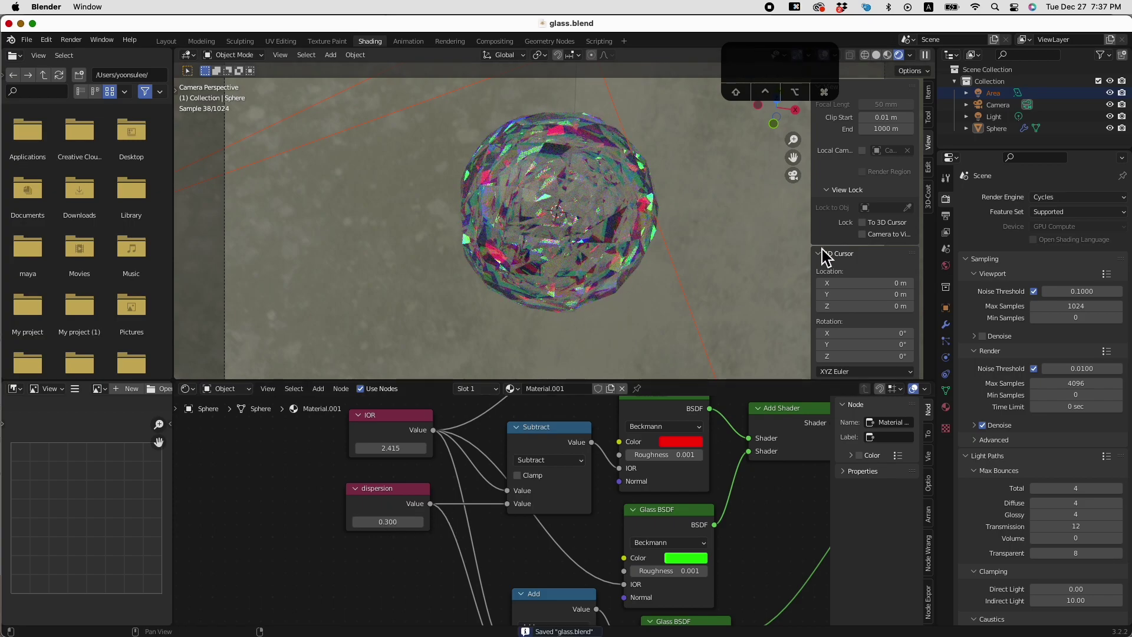
Orbit the camera to a new, closer angle on the selected sphere using Camera to View, and save the file.
{"action": "left_click", "coordinate": [602, 268]}
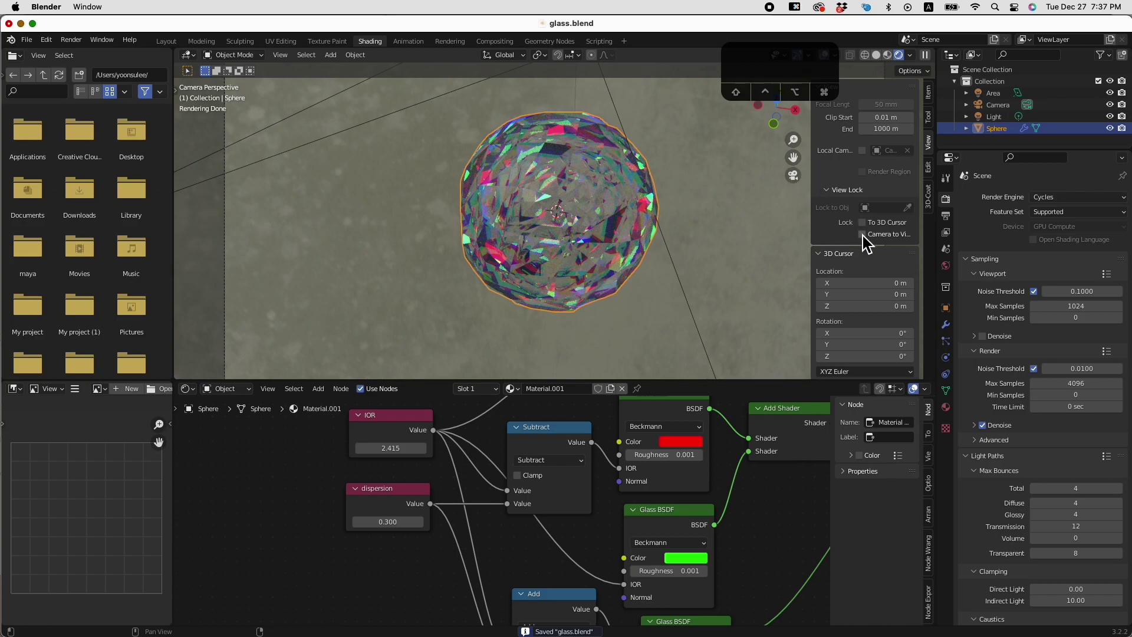
{"action": "middle_click_drag", "start_coordinate": [524, 239], "coordinate": [569, 230]}
{"action": "key", "text": "super+s"}
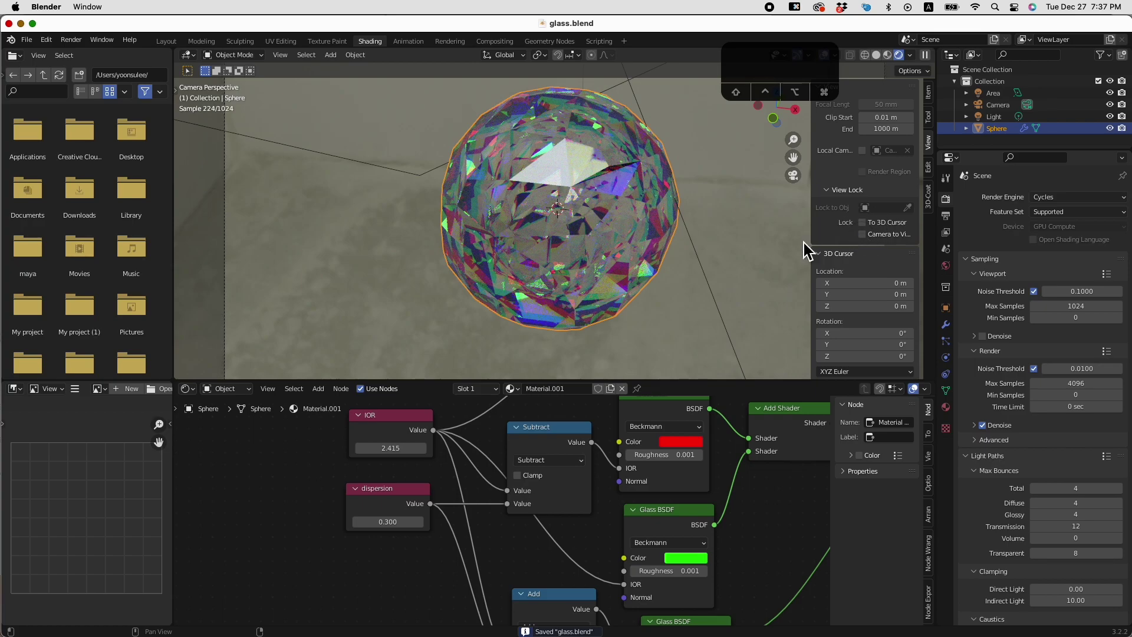
Raise the point light's power to about 1028.8 W and save the file.
{"action": "left_click", "coordinate": [997, 117]}
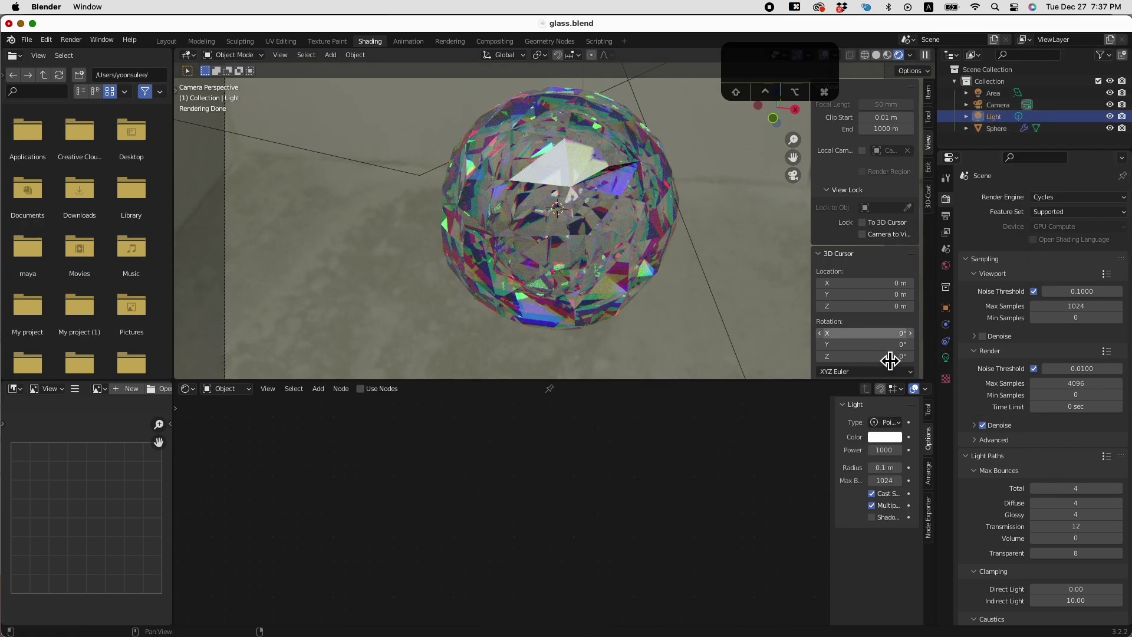
{"action": "left_click", "coordinate": [947, 357]}
{"action": "left_click_drag", "start_coordinate": [1069, 277], "coordinate": [1077, 283]}
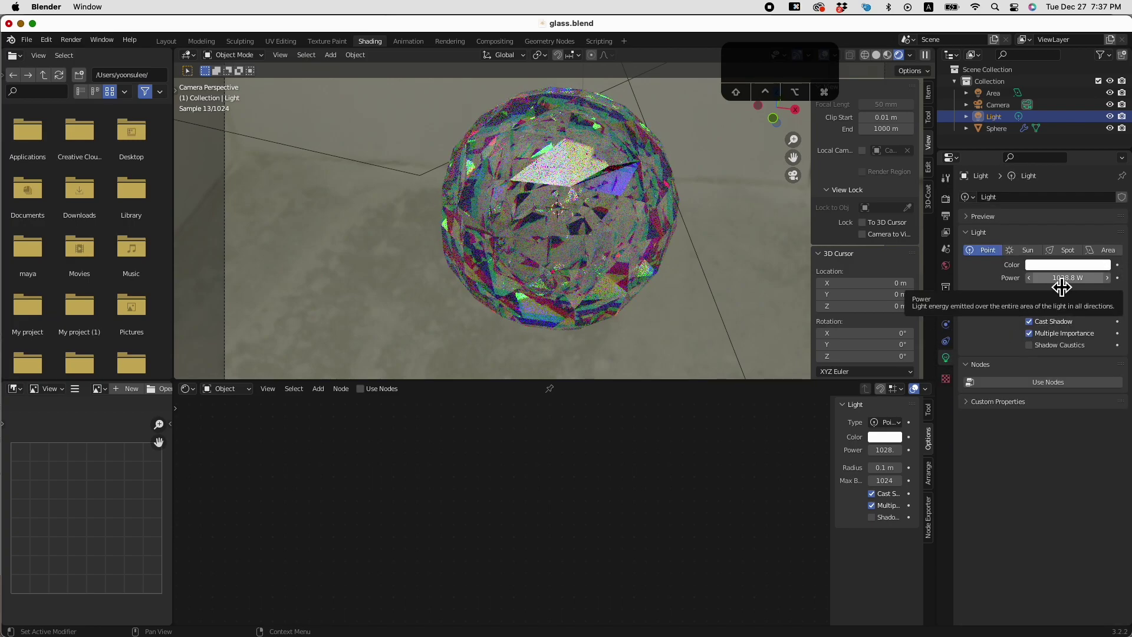
{"action": "key", "text": "super+s"}
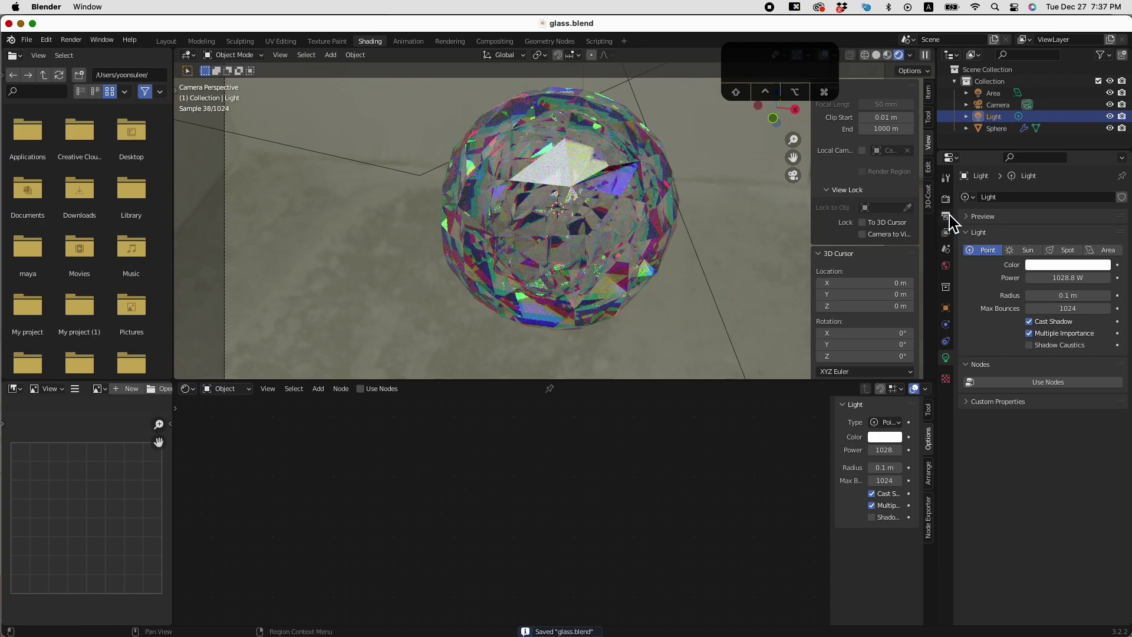
Set the Max Samples for the final Cycles render to 1024.
{"action": "left_click", "coordinate": [946, 199]}
{"action": "left_click", "coordinate": [1097, 384]}
{"action": "type", "text": "102"}
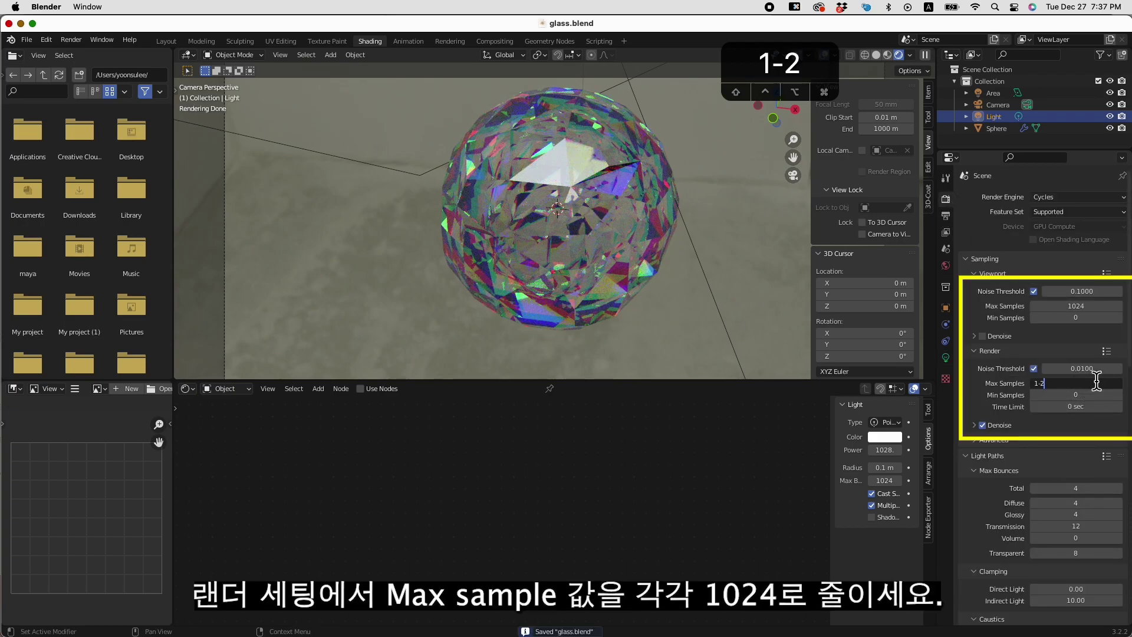
{"action": "key", "text": "BackSpace"}
{"action": "key", "text": "BackSpace"}
{"action": "key", "text": "BackSpace"}
{"action": "type", "text": "024"}
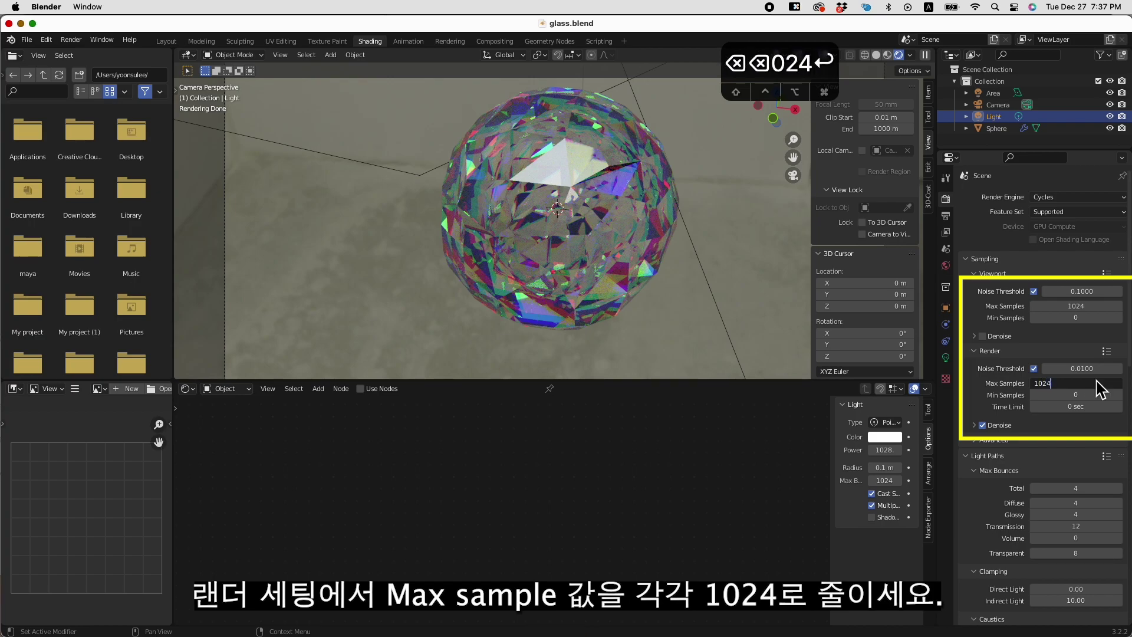
{"action": "key", "text": "Return"}
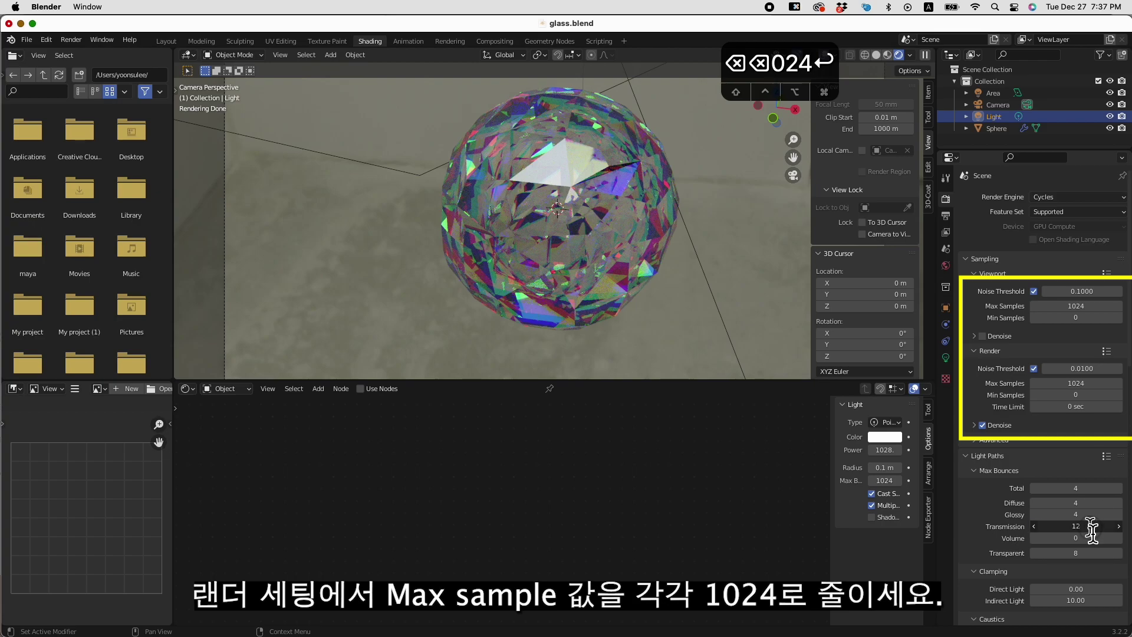
Set the Light Paths maximum bounces to 8 for Transmission and 4 for Glossy.
{"action": "type", "text": "8"}
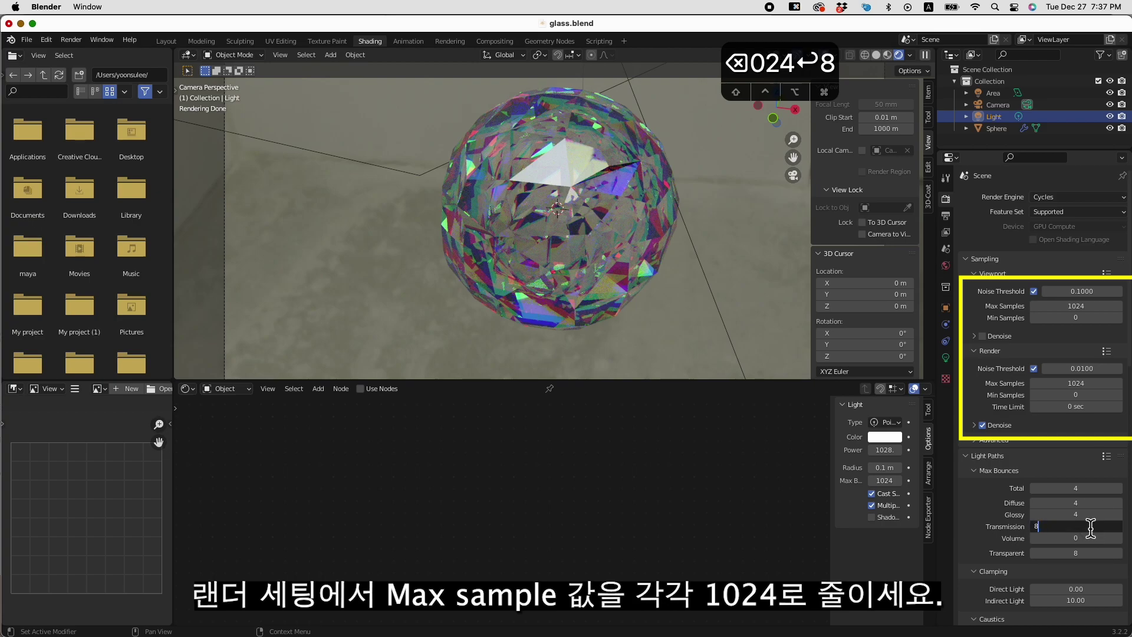
{"action": "key", "text": "Return"}
{"action": "left_click_drag", "start_coordinate": [1111, 517], "coordinate": [1079, 517]}
{"action": "left_click", "coordinate": [1091, 516]}
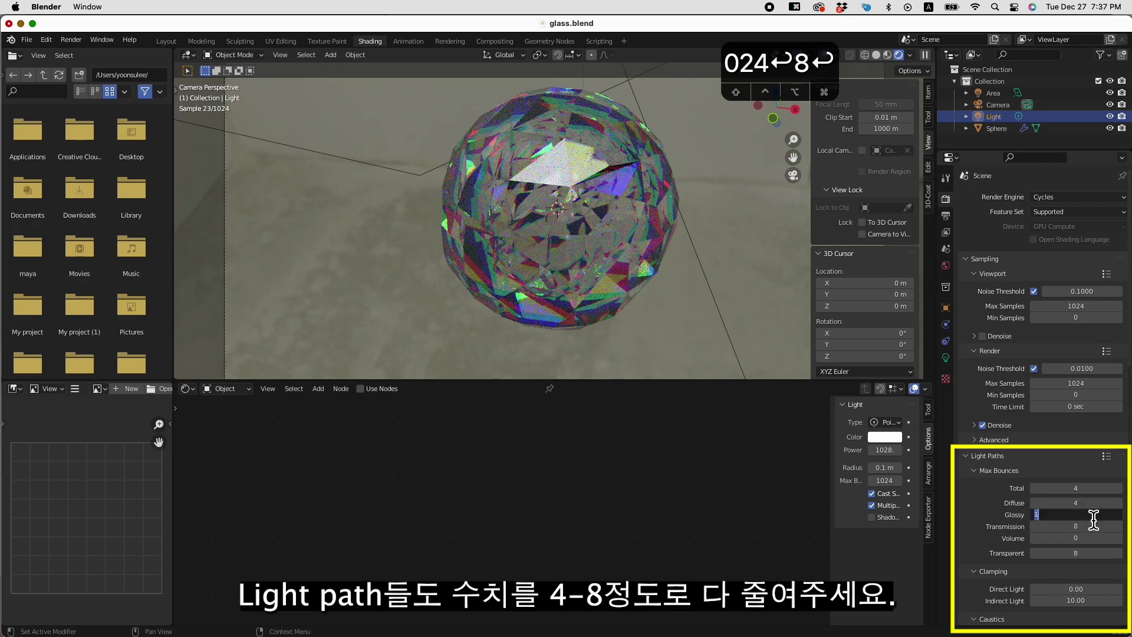
{"action": "type", "text": "4"}
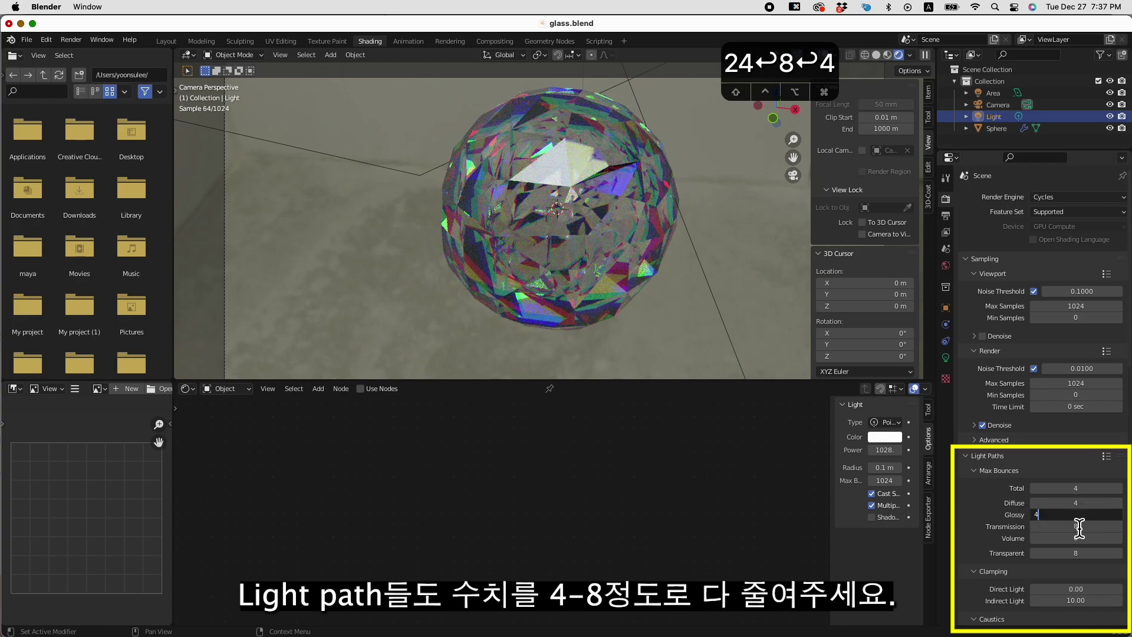
{"action": "left_click", "coordinate": [988, 539]}
Try 10 maximum Transparent bounces in the Light Paths settings, and settle on 2.
{"action": "left_click", "coordinate": [1085, 554]}
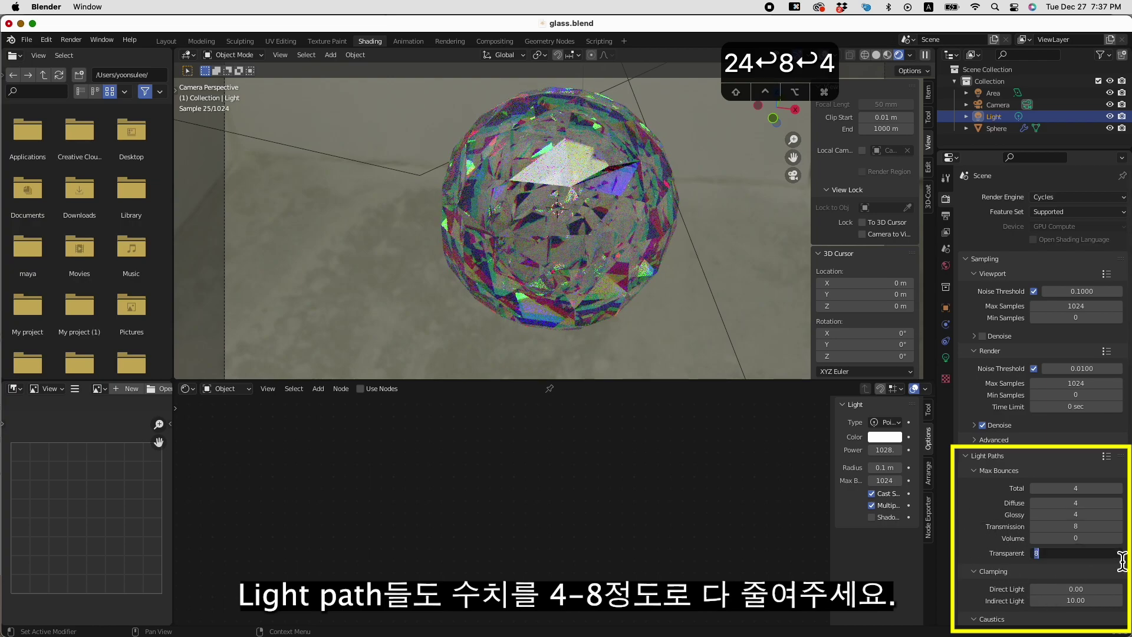
{"action": "type", "text": "10"}
{"action": "key", "text": "Return"}
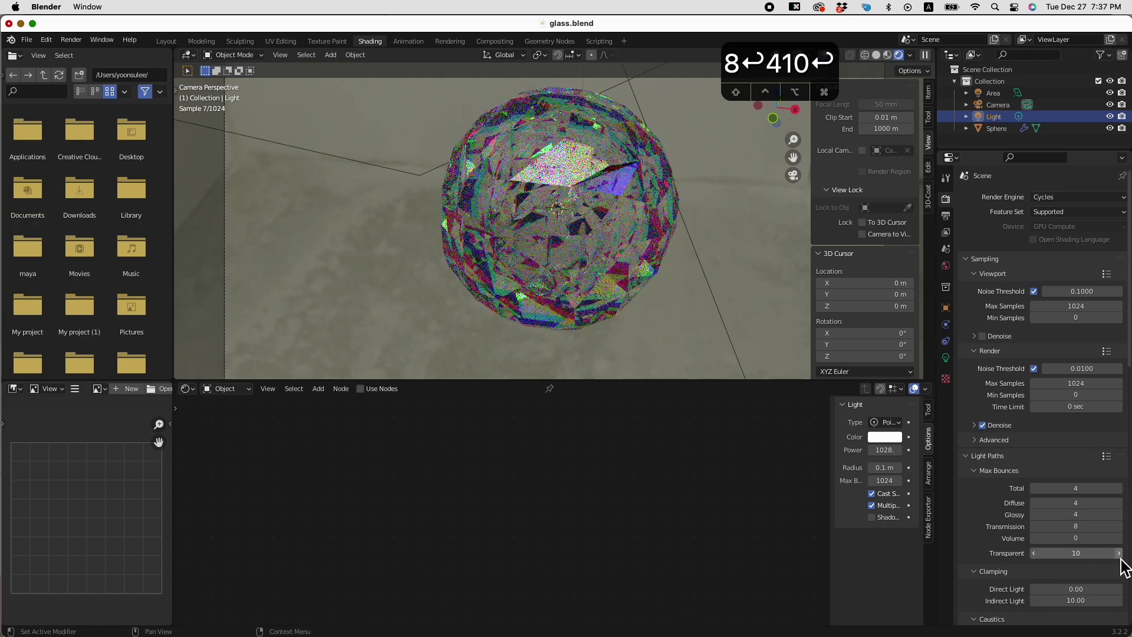
{"action": "left_click", "coordinate": [1102, 559]}
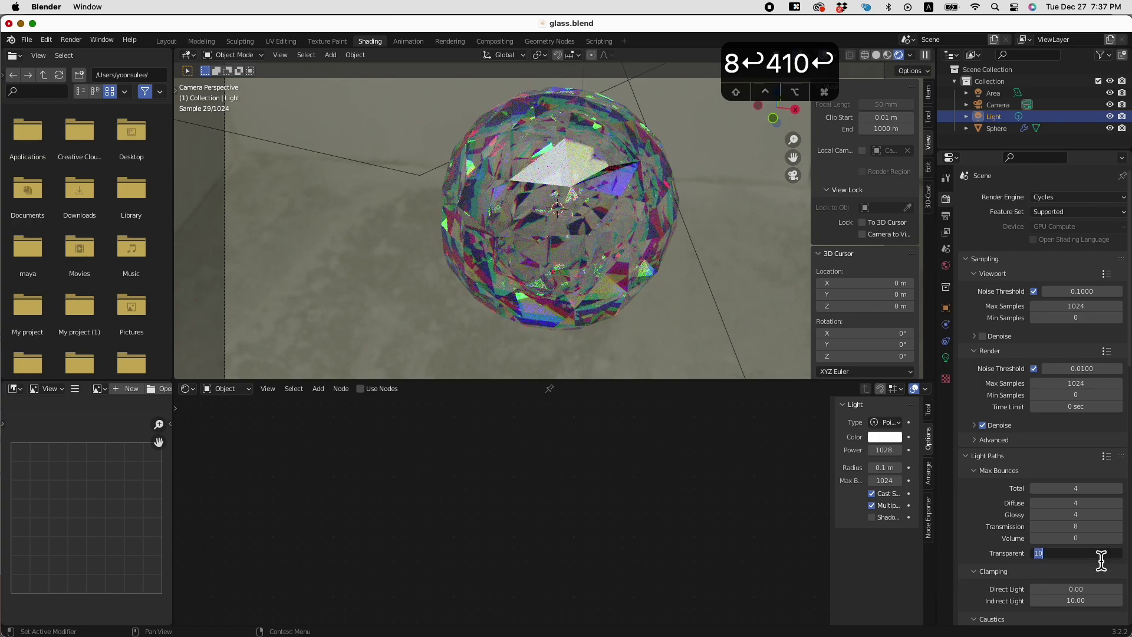
{"action": "type", "text": "2"}
{"action": "left_click", "coordinate": [962, 560]}
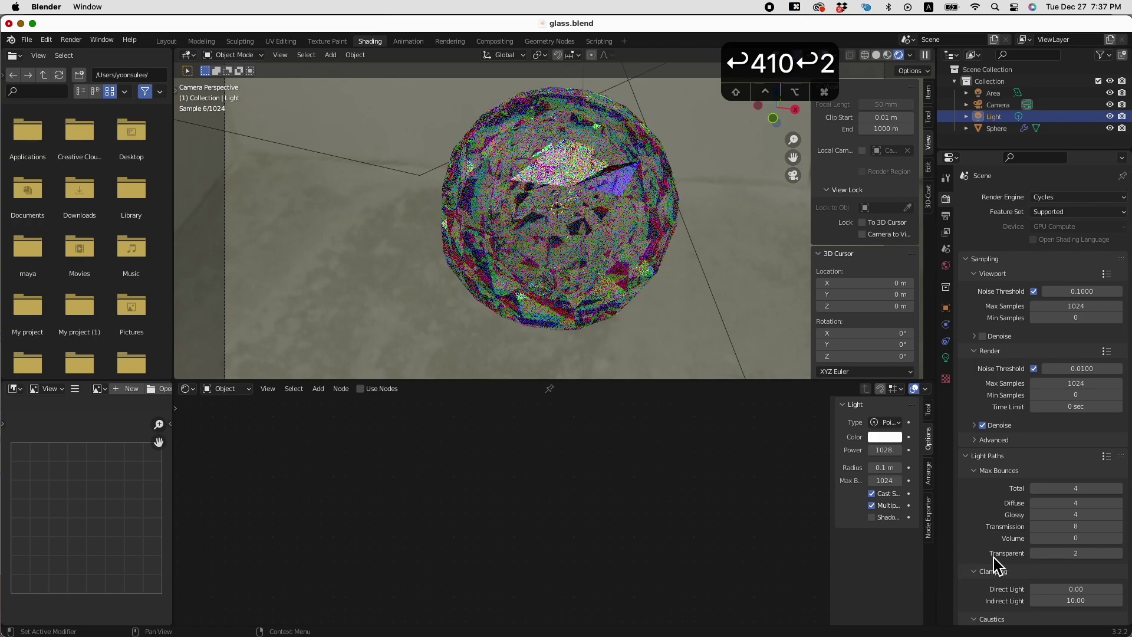
{"action": "left_click", "coordinate": [1064, 213]}
{"action": "left_click", "coordinate": [1068, 215]}
{"action": "left_click", "coordinate": [1070, 198]}
{"action": "left_click", "coordinate": [1082, 237]}
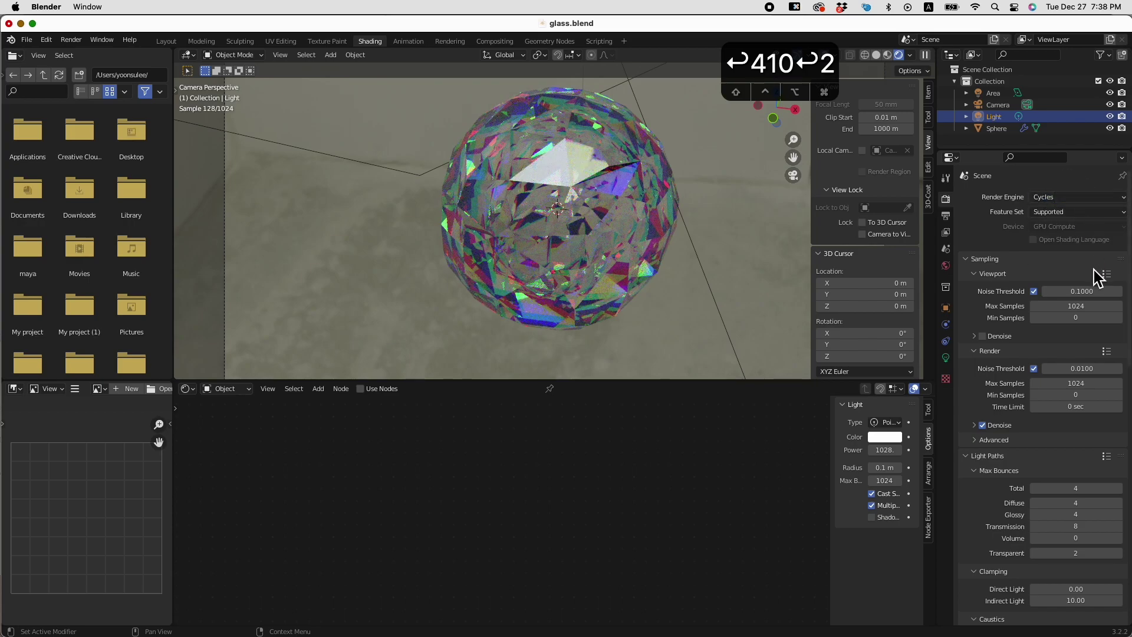
Enable Fast GI Approximation in the Light Paths render settings.
{"action": "scroll", "coordinate": [1094, 275], "scroll_direction": "down", "scroll_amount": 4}
{"action": "scroll", "coordinate": [1100, 263], "scroll_direction": "down", "scroll_amount": 4}
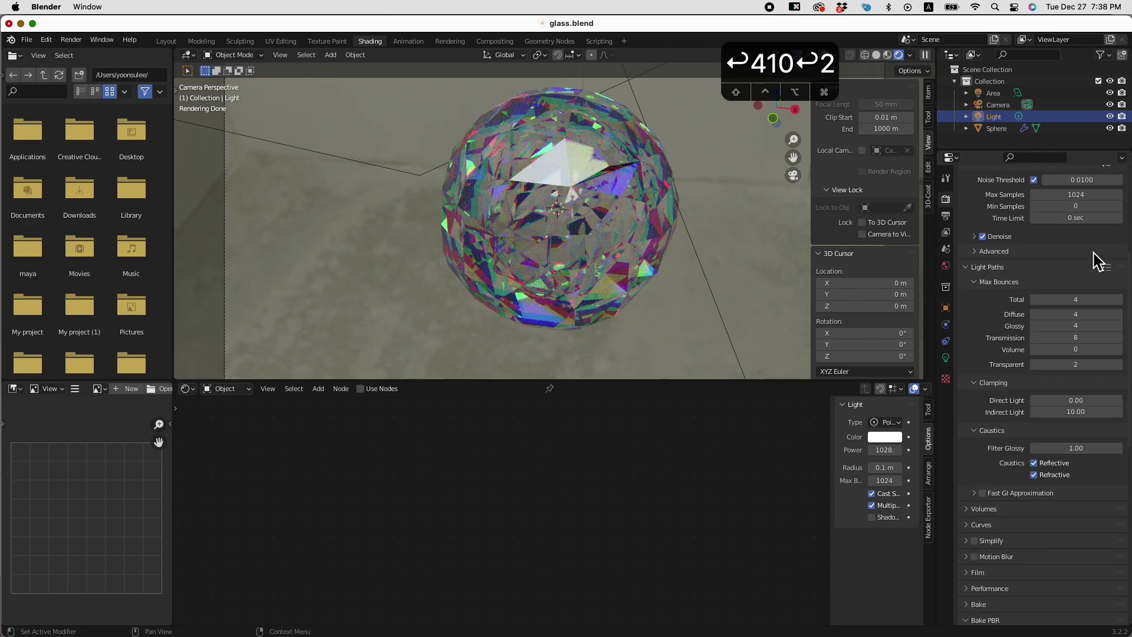
{"action": "left_click", "coordinate": [989, 496]}
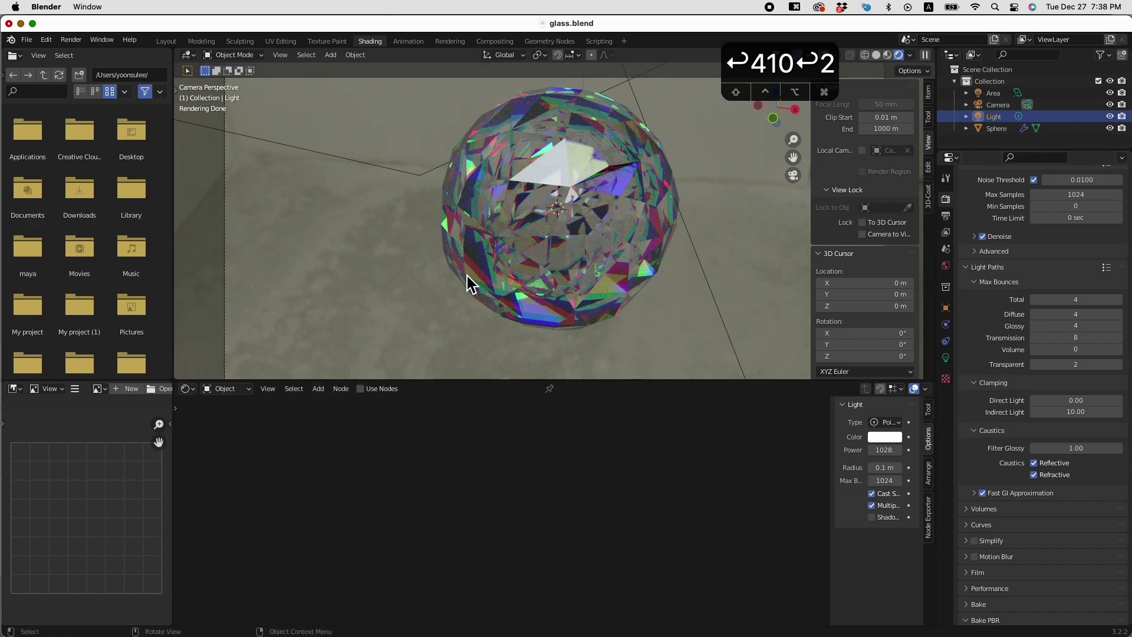
Select the area light above the sphere and re-aim its target point at the sphere's lower part.
{"action": "scroll", "coordinate": [730, 210], "scroll_direction": "down", "scroll_amount": 5}
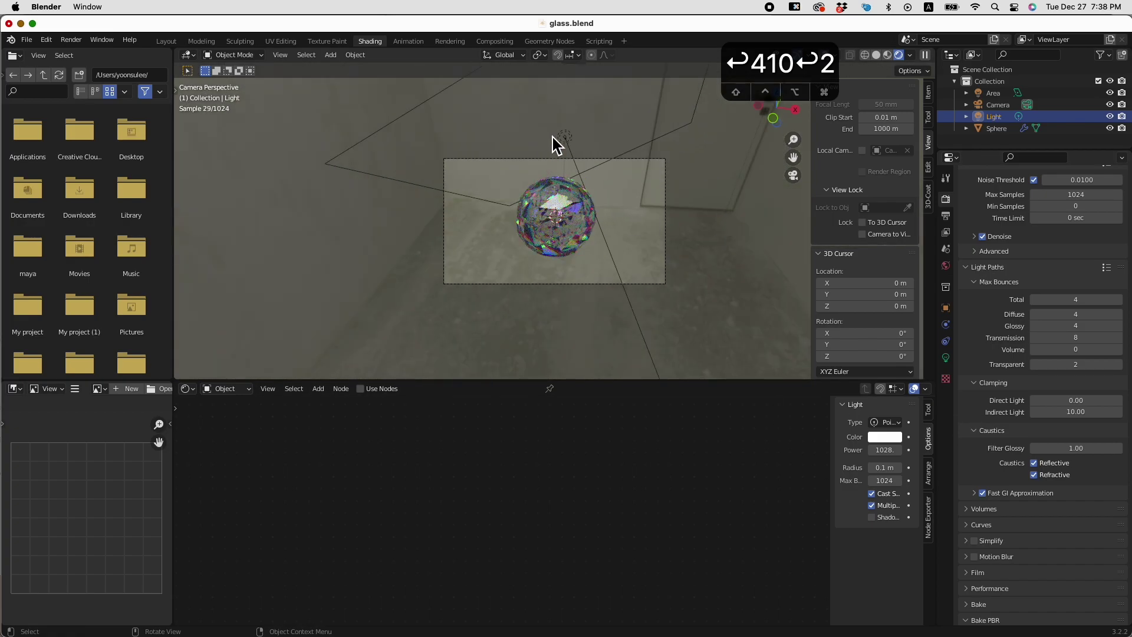
{"action": "left_click", "coordinate": [561, 137]}
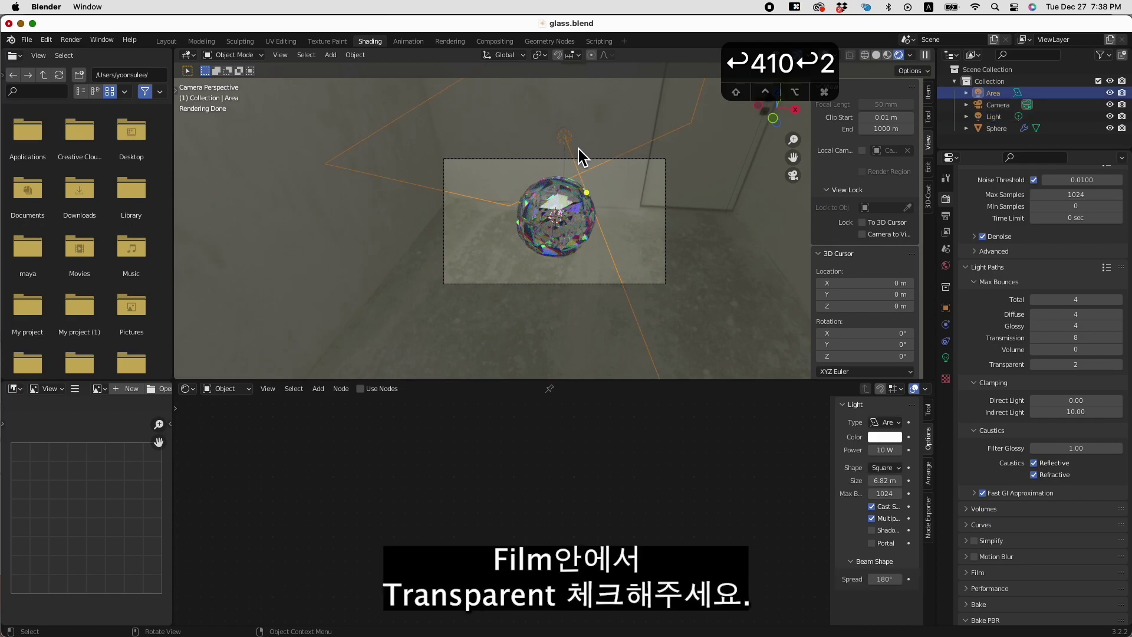
{"action": "left_click_drag", "start_coordinate": [600, 196], "coordinate": [589, 253]}
Duplicate the area light, place the copy below the sphere and adjust its aim, saving the file.
{"action": "key", "text": "shift+d"}
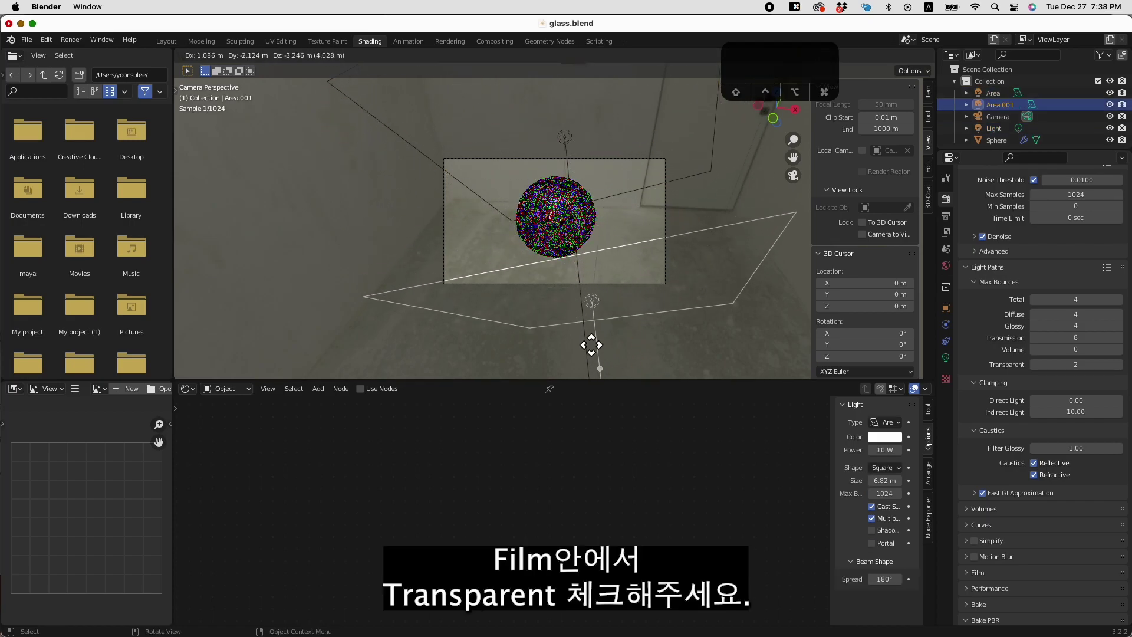
{"action": "left_click", "coordinate": [568, 308]}
{"action": "left_click_drag", "start_coordinate": [558, 313], "coordinate": [548, 183]}
{"action": "key", "text": "super+s"}
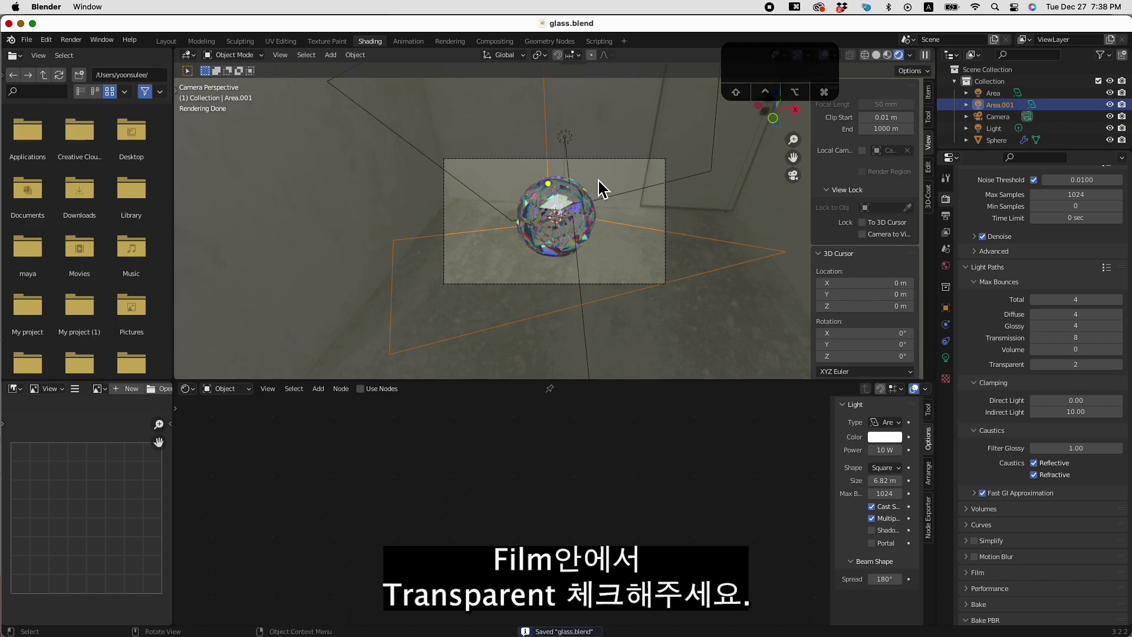
{"action": "key", "text": "g"}
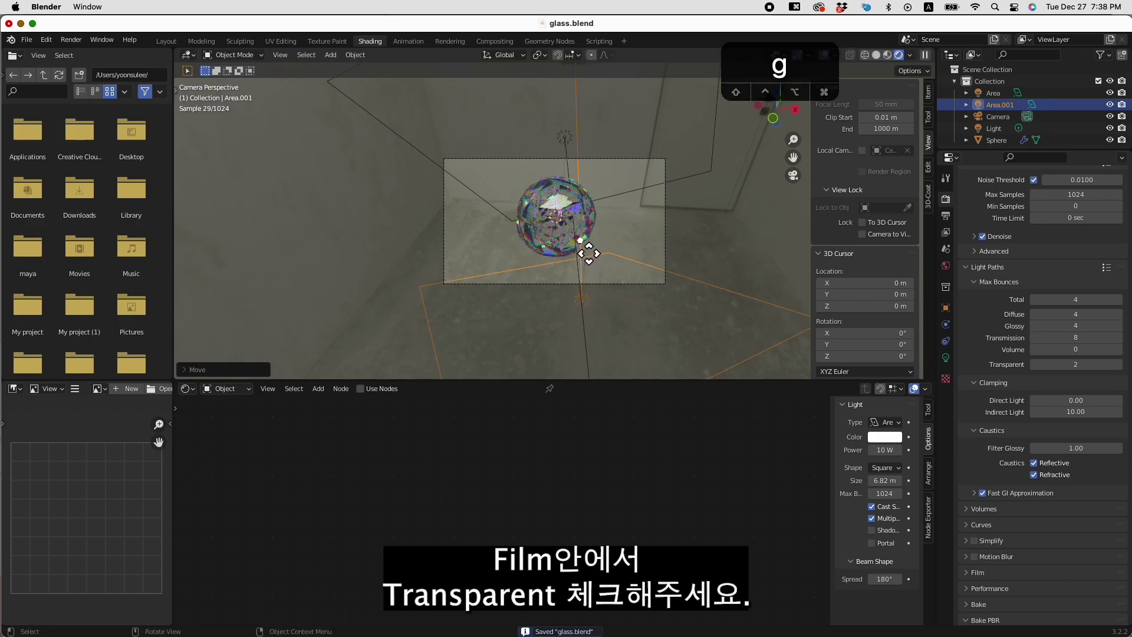
{"action": "left_click", "coordinate": [565, 246]}
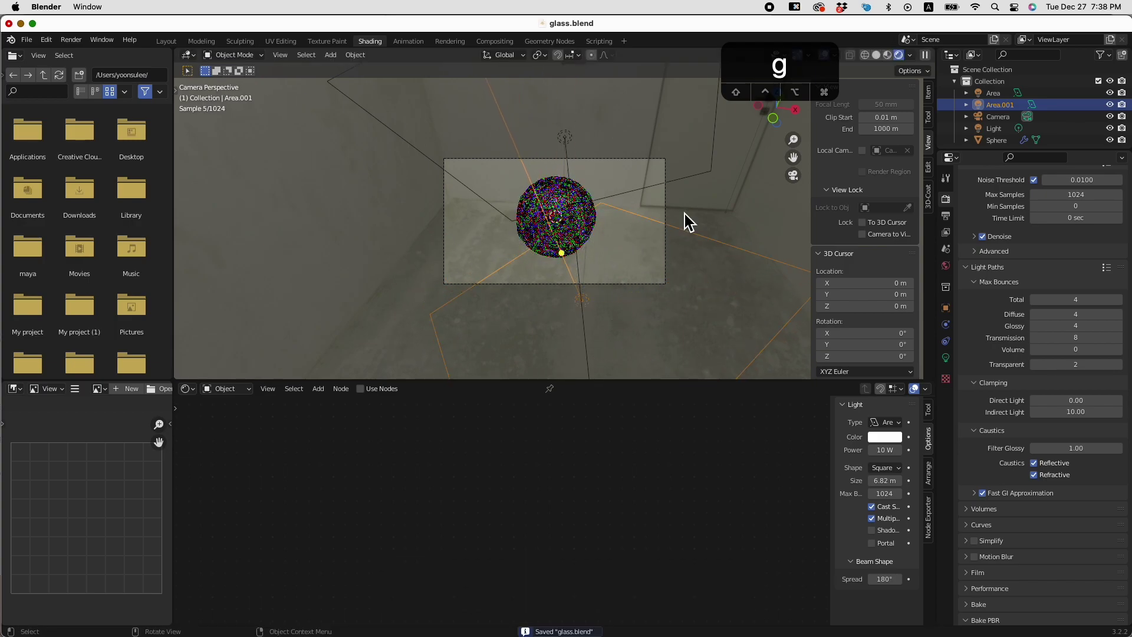
Raise the duplicated area light's power to about 81.6 W, re-aim it just below the sphere and save the file.
{"action": "left_click", "coordinate": [946, 357]}
{"action": "left_click_drag", "start_coordinate": [1070, 283], "coordinate": [1129, 264]}
{"action": "scroll", "coordinate": [586, 270], "scroll_direction": "up", "scroll_amount": 3}
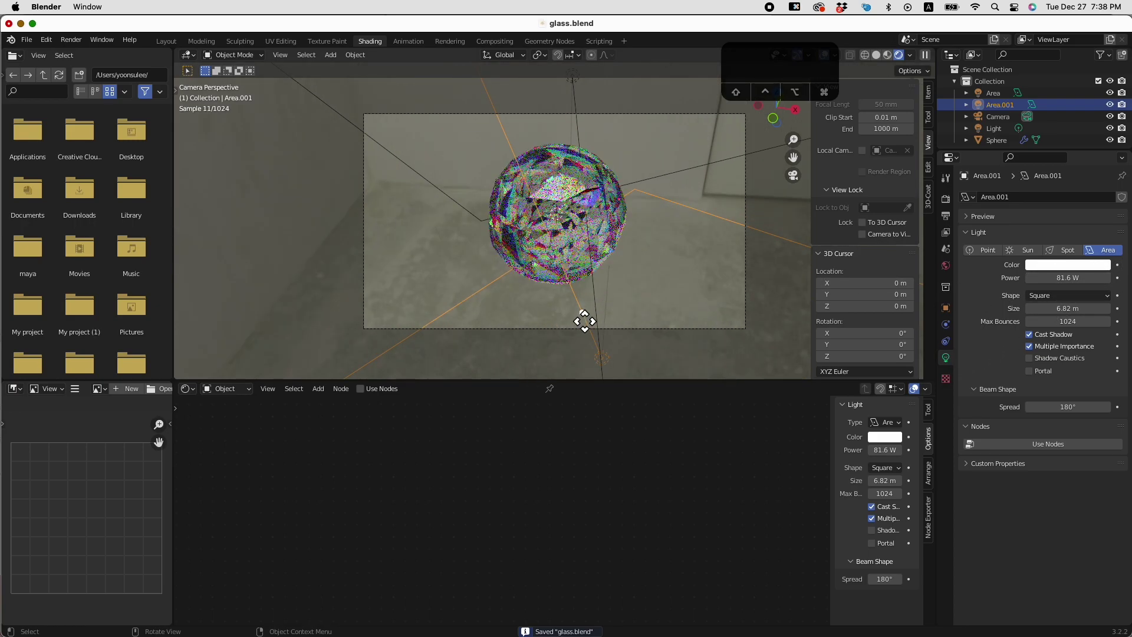
{"action": "mouse_move", "coordinate": [583, 323]}
{"action": "left_mouse_down"}
{"action": "mouse_move", "coordinate": [586, 284]}
{"action": "mouse_move", "coordinate": [586, 308]}
{"action": "left_mouse_up"}
{"action": "key", "text": "super+s"}
Make the film background transparent in the render settings, deselect the light and save the file.
{"action": "left_click", "coordinate": [946, 199]}
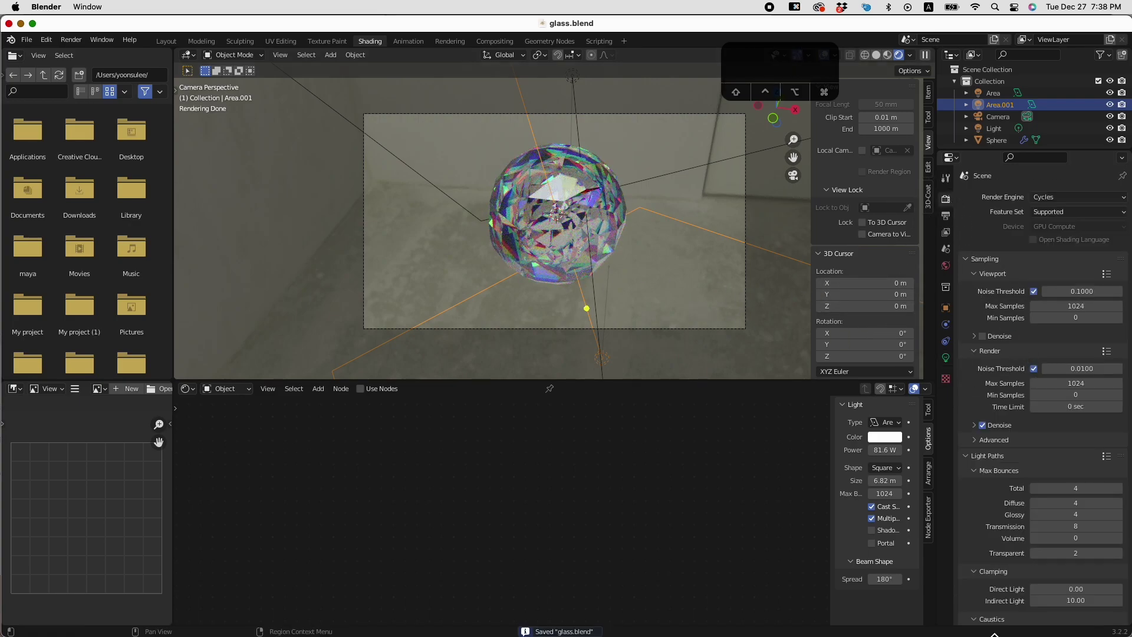
{"action": "scroll", "coordinate": [998, 455], "scroll_direction": "down", "scroll_amount": 10}
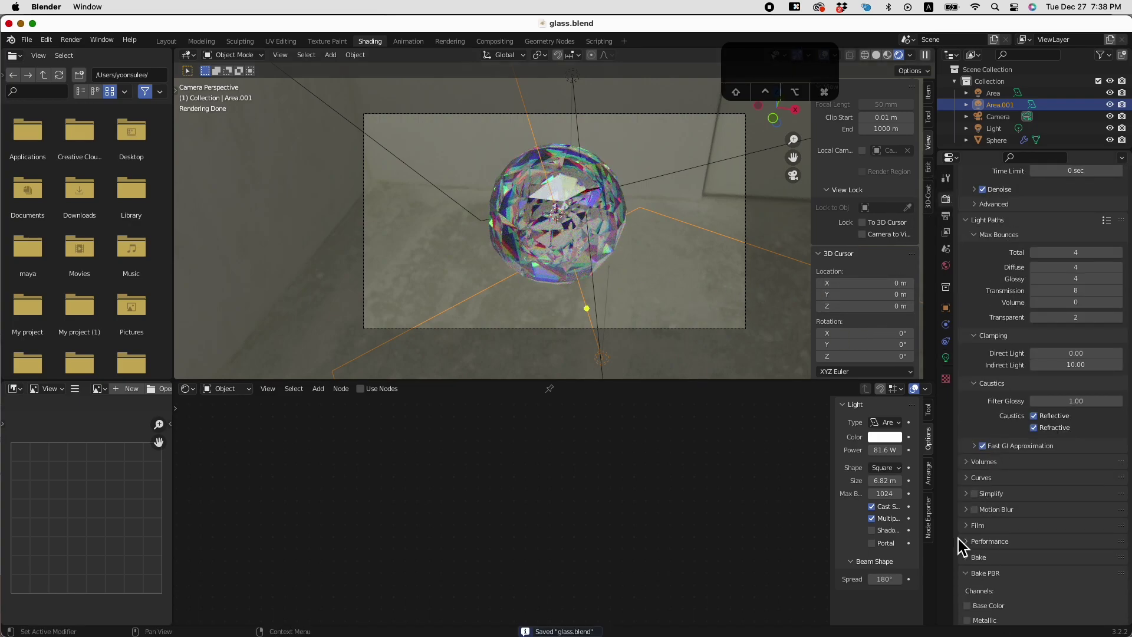
{"action": "left_click", "coordinate": [973, 526]}
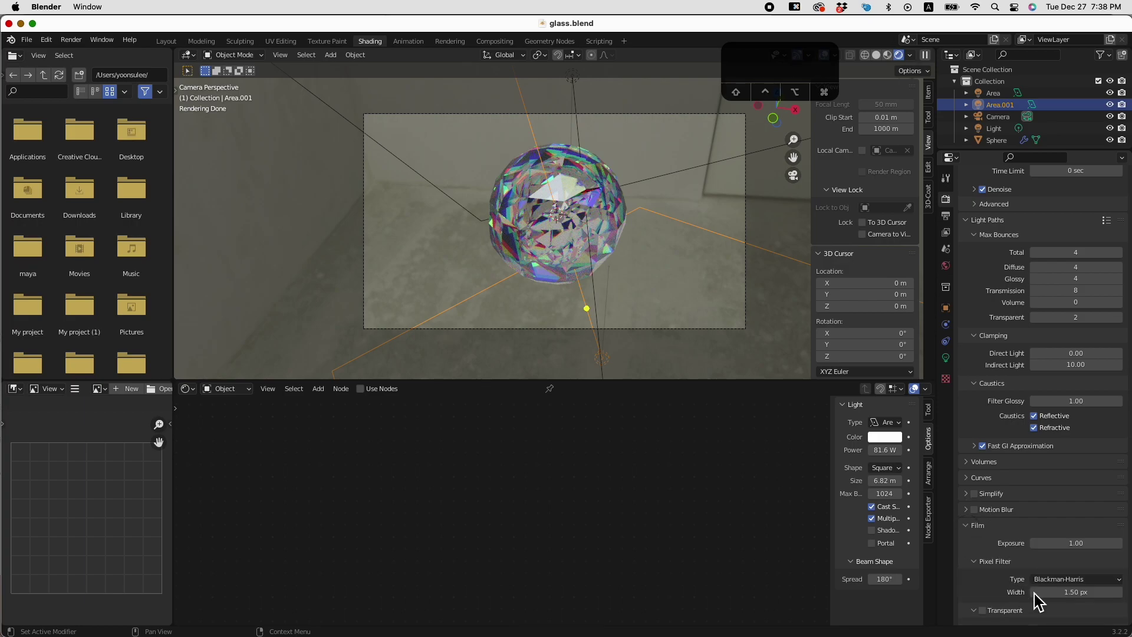
{"action": "scroll", "coordinate": [1029, 580], "scroll_direction": "down", "scroll_amount": 5}
{"action": "left_click", "coordinate": [982, 492]}
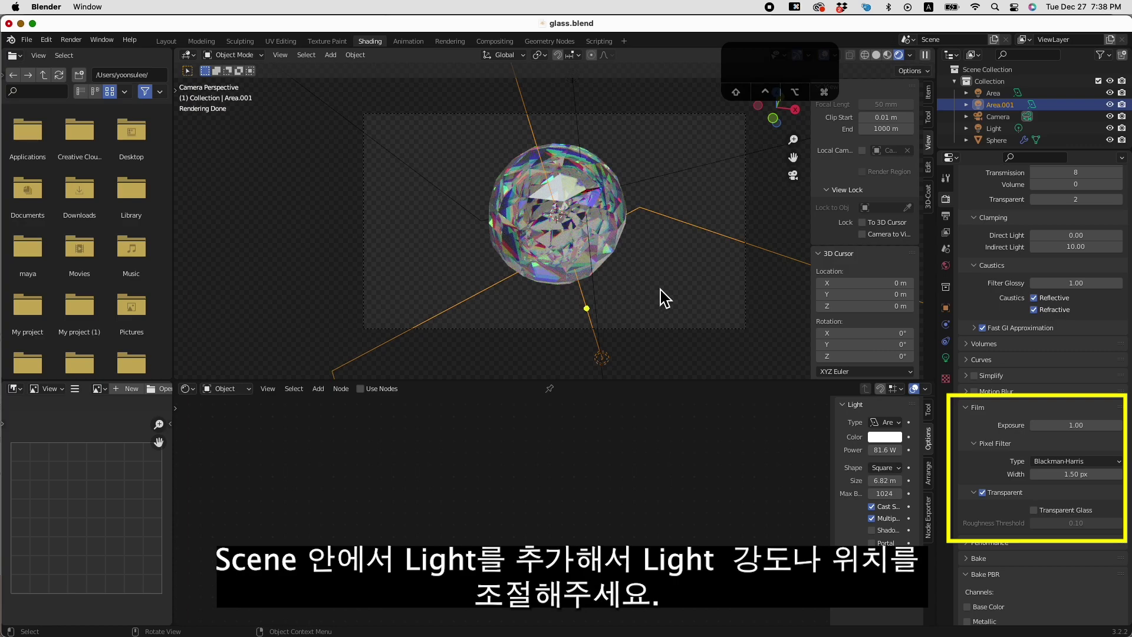
{"action": "left_click", "coordinate": [708, 293]}
{"action": "key", "text": "super+s"}
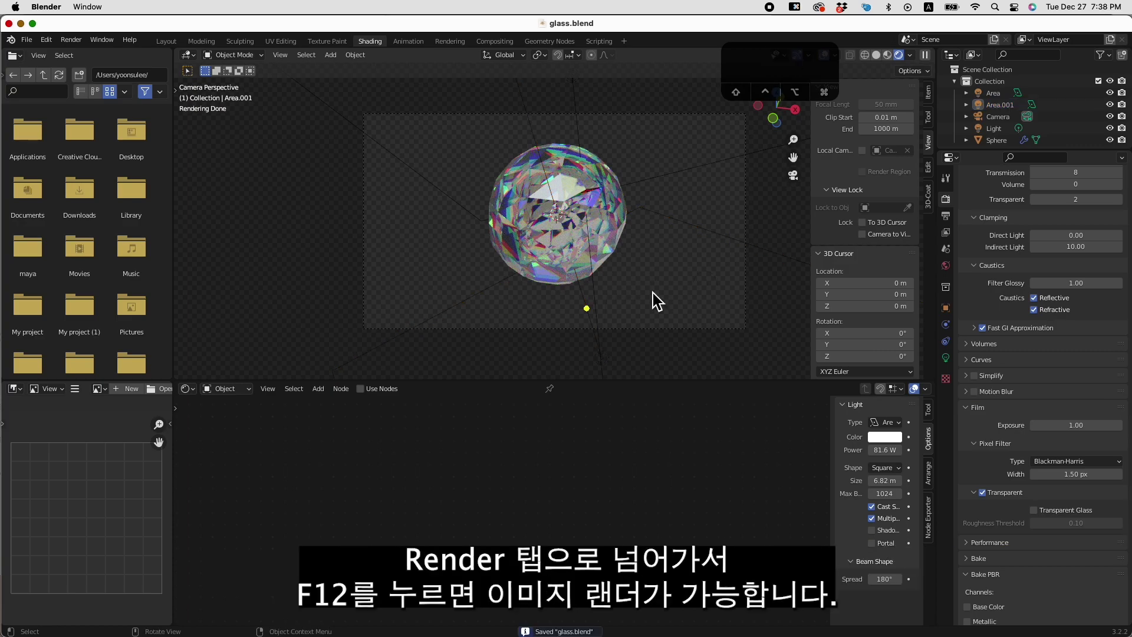
Switch to the Rendering workspace and render the current frame as a still image.
{"action": "left_click", "coordinate": [452, 42]}
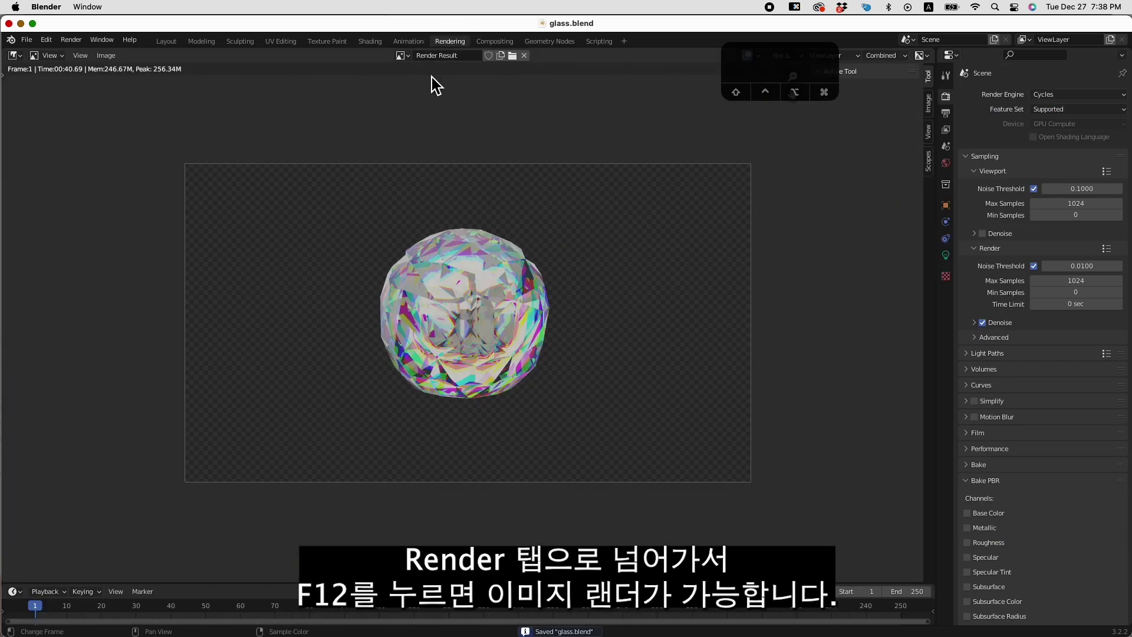
{"action": "left_click", "coordinate": [81, 56]}
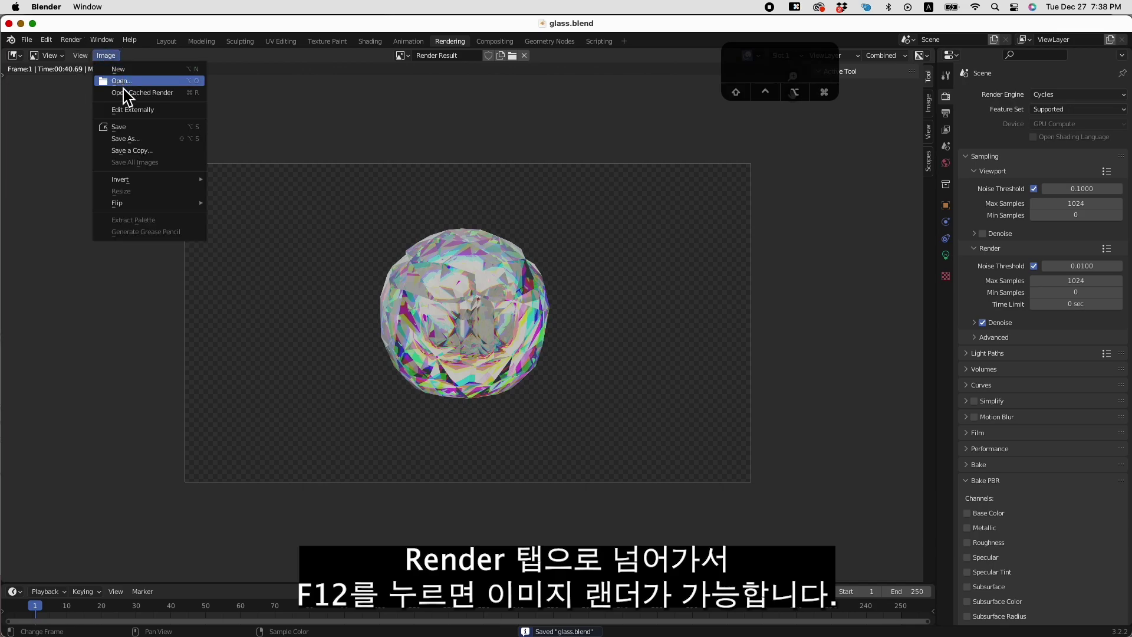
{"action": "left_click", "coordinate": [82, 57]}
{"action": "left_click", "coordinate": [69, 39]}
{"action": "left_click", "coordinate": [96, 99]}
{"action": "left_click", "coordinate": [71, 39]}
{"action": "left_click", "coordinate": [87, 56]}
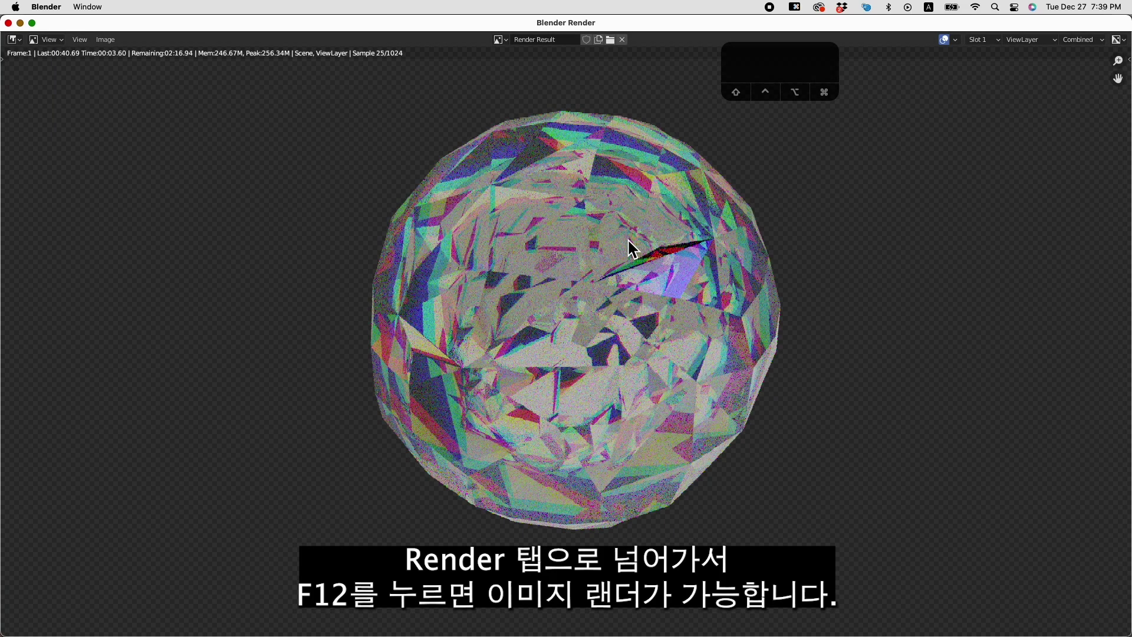
{"action": "scroll", "coordinate": [627, 239], "scroll_direction": "down", "scroll_amount": 1}
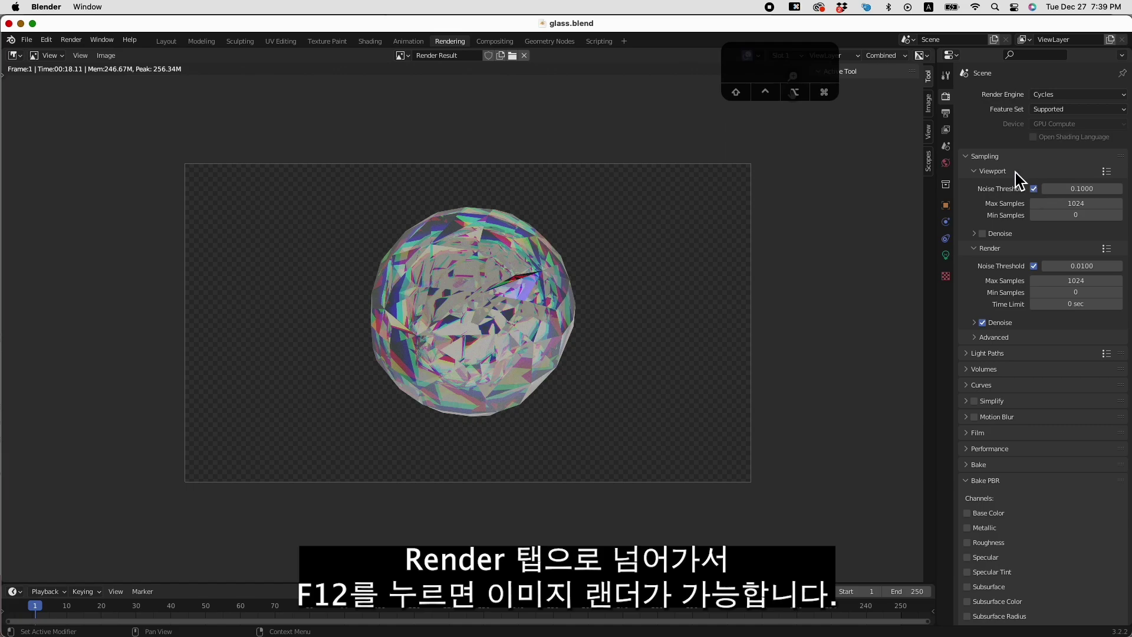
{"action": "scroll", "coordinate": [1051, 429], "scroll_direction": "down", "scroll_amount": 8}
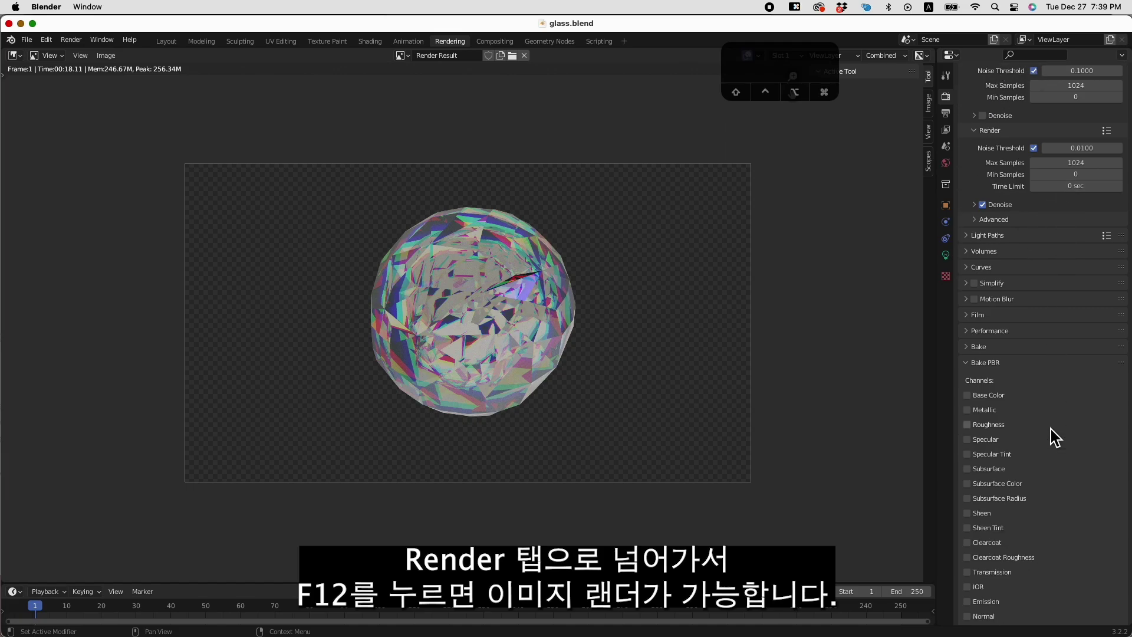
{"action": "scroll", "coordinate": [1051, 435], "scroll_direction": "down", "scroll_amount": 2}
{"action": "scroll", "coordinate": [1051, 435], "scroll_direction": "up", "scroll_amount": 10}
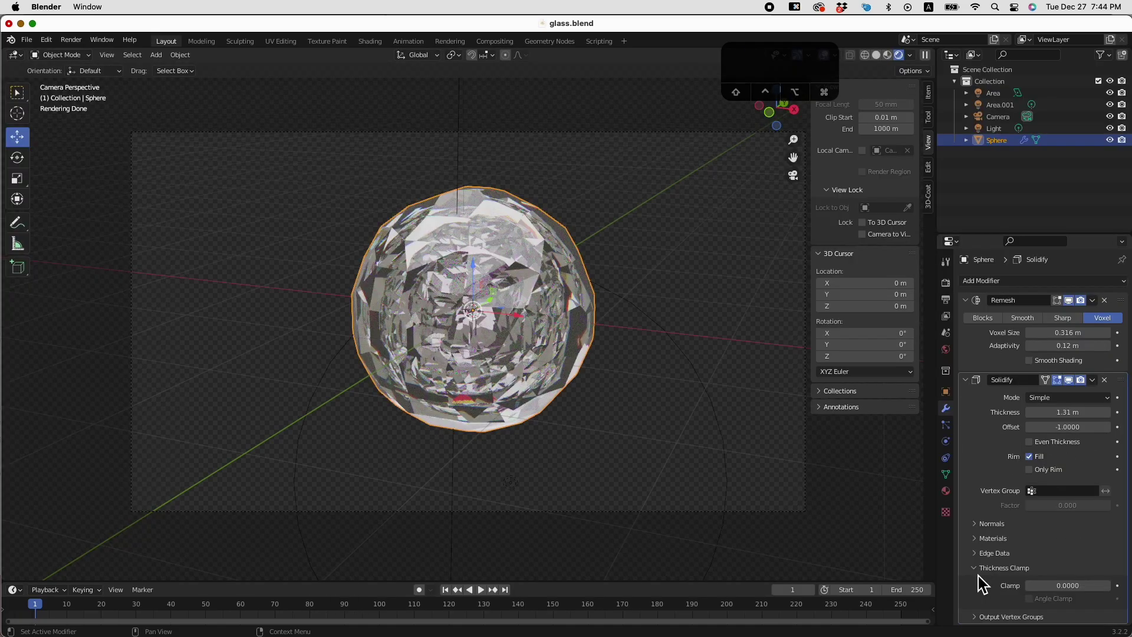
Adjust the sphere's Solidify thickness clamp to 0.5170, undoing the lower value tried, and save the file with Area.001 selected.
{"action": "left_click_drag", "start_coordinate": [1096, 585], "coordinate": [1020, 585]}
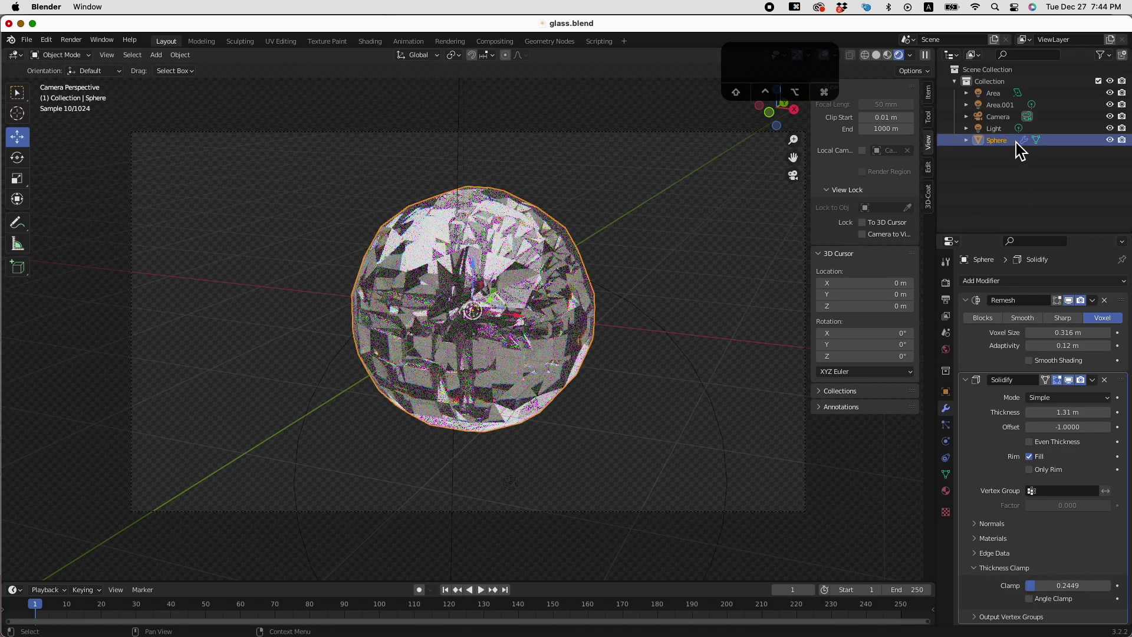
{"action": "key", "text": "super+z"}
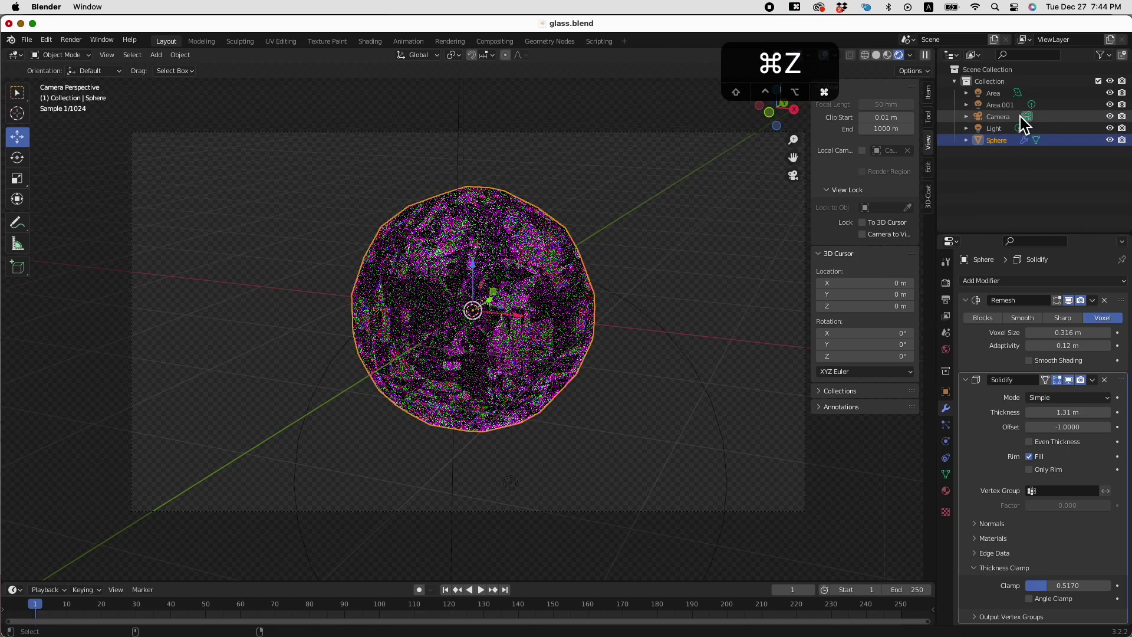
{"action": "left_click", "coordinate": [1002, 107]}
{"action": "key", "text": "super+s"}
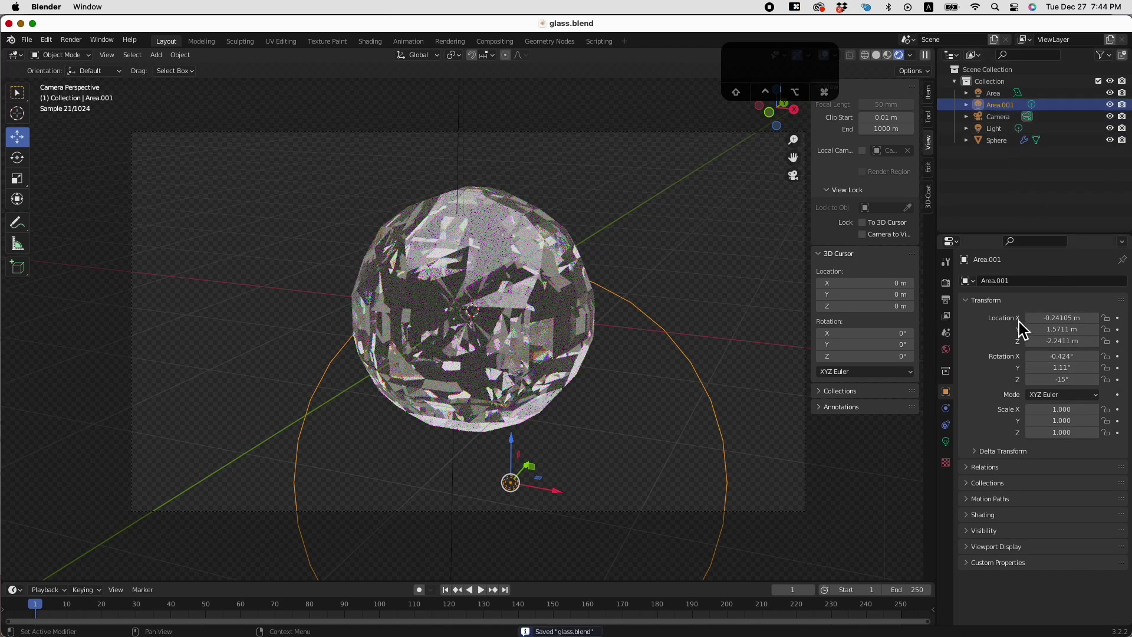
Set the power of the light named Area to 500 W and change its type to Sun.
{"action": "left_click", "coordinate": [946, 442]}
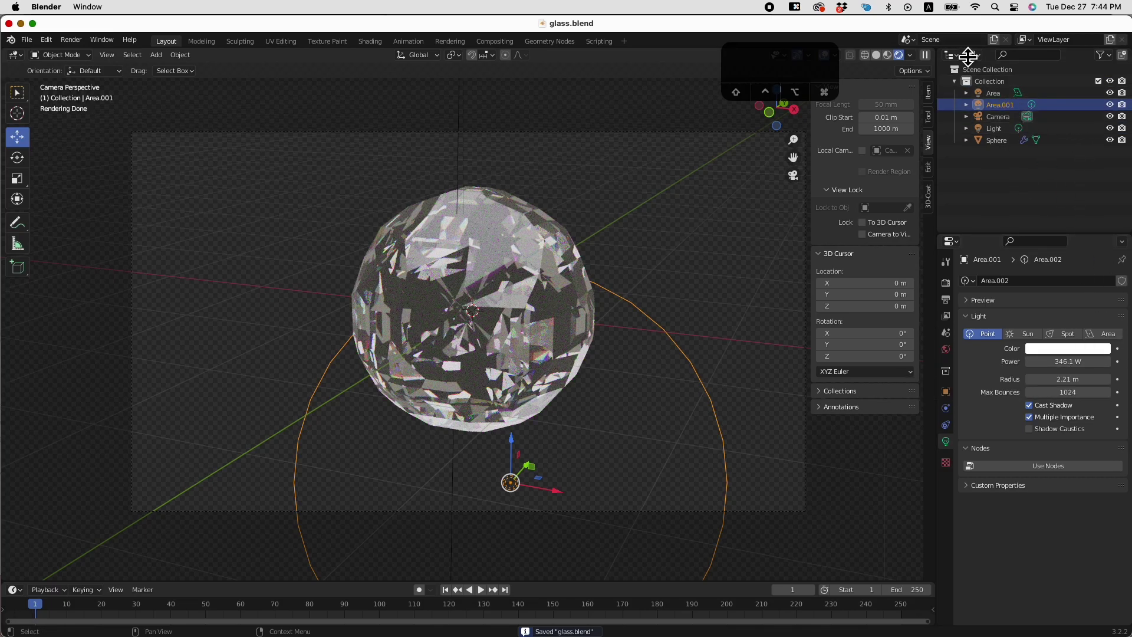
{"action": "left_click", "coordinate": [997, 94]}
{"action": "left_click", "coordinate": [1089, 364]}
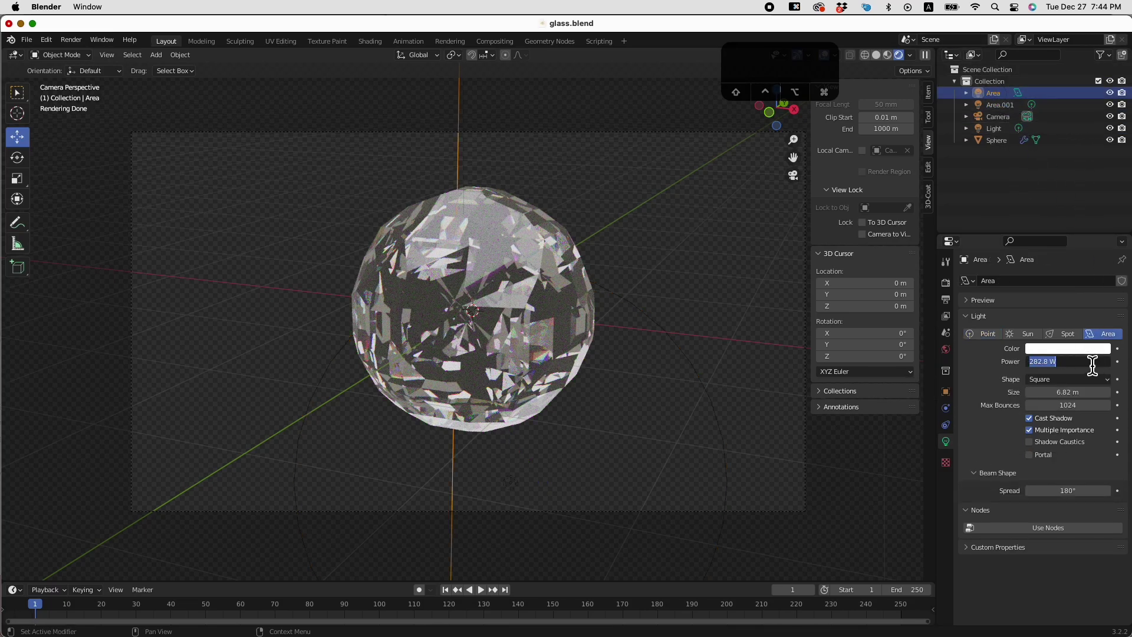
{"action": "type", "text": "500"}
{"action": "key", "text": "Return"}
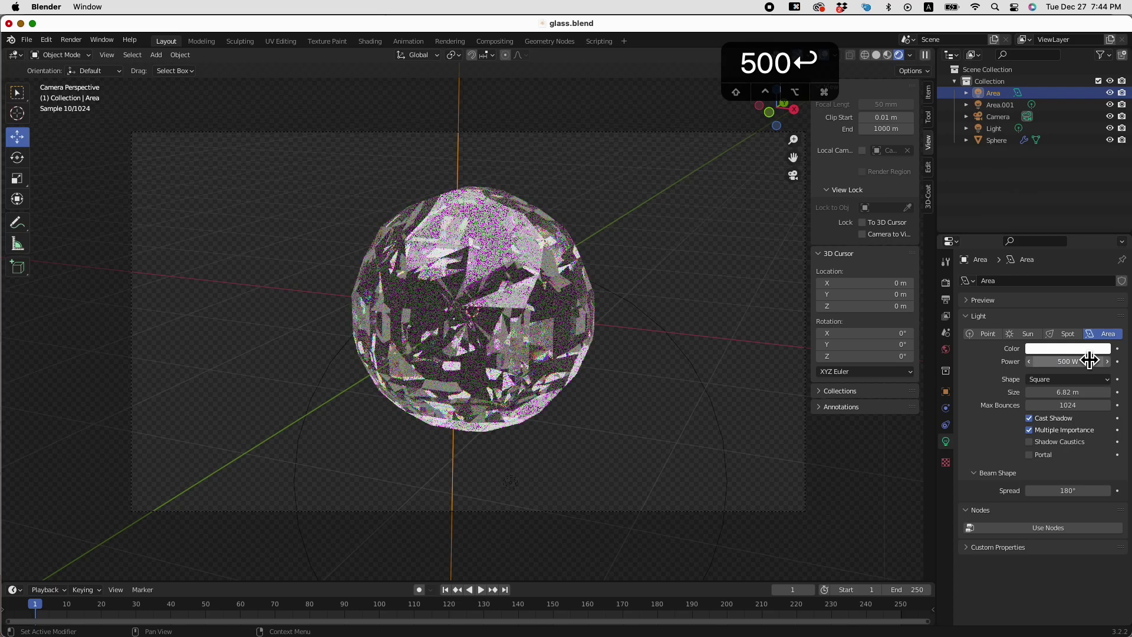
{"action": "left_click", "coordinate": [1024, 335]}
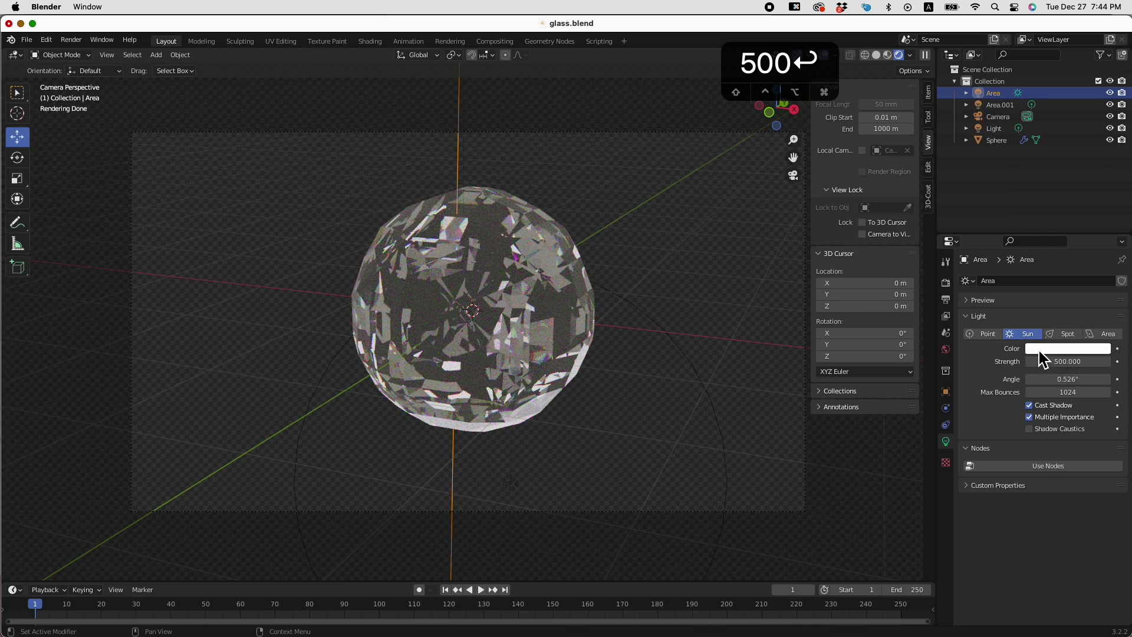
Try the Spot type on the light named Area, switch it to Point, save the file and set its power to 1000 W.
{"action": "left_click", "coordinate": [1063, 336]}
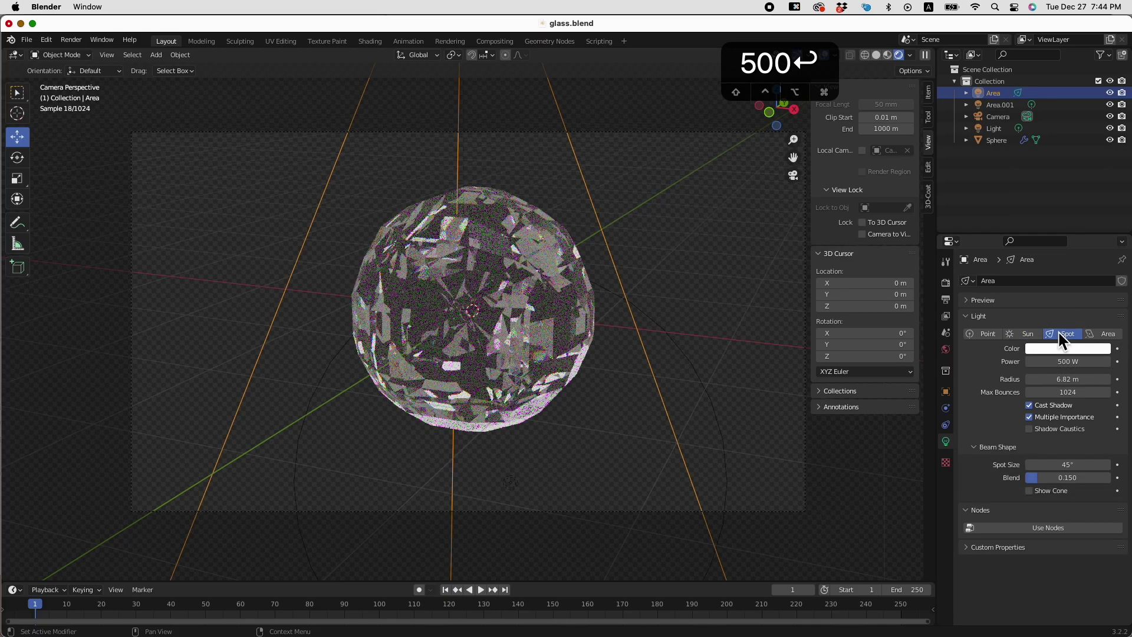
{"action": "left_click", "coordinate": [990, 335]}
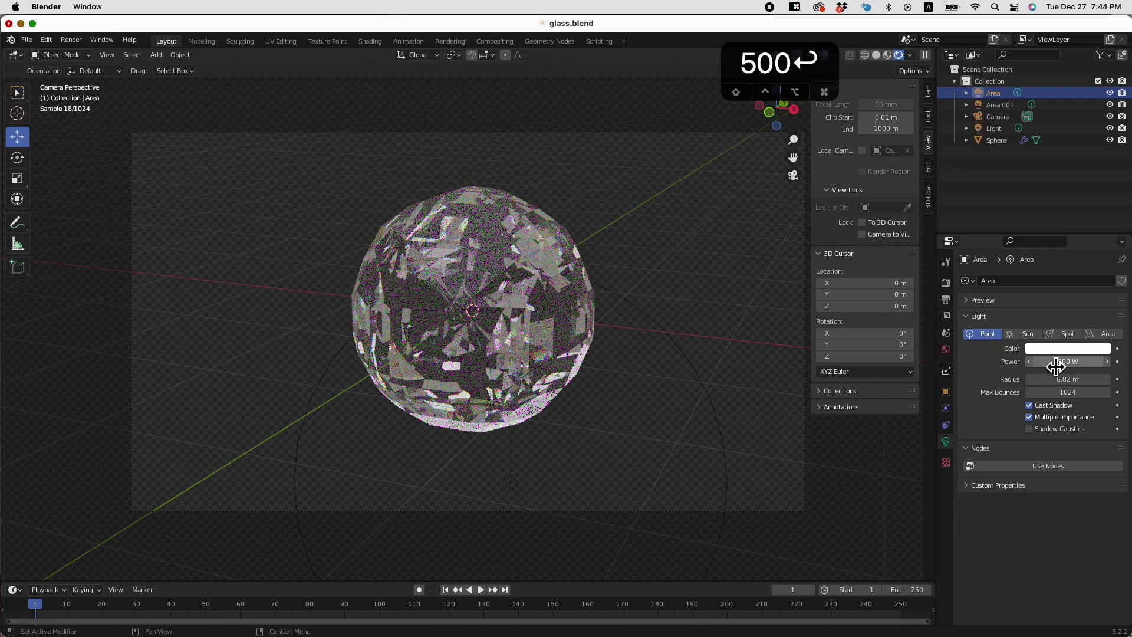
{"action": "key", "text": "super+s"}
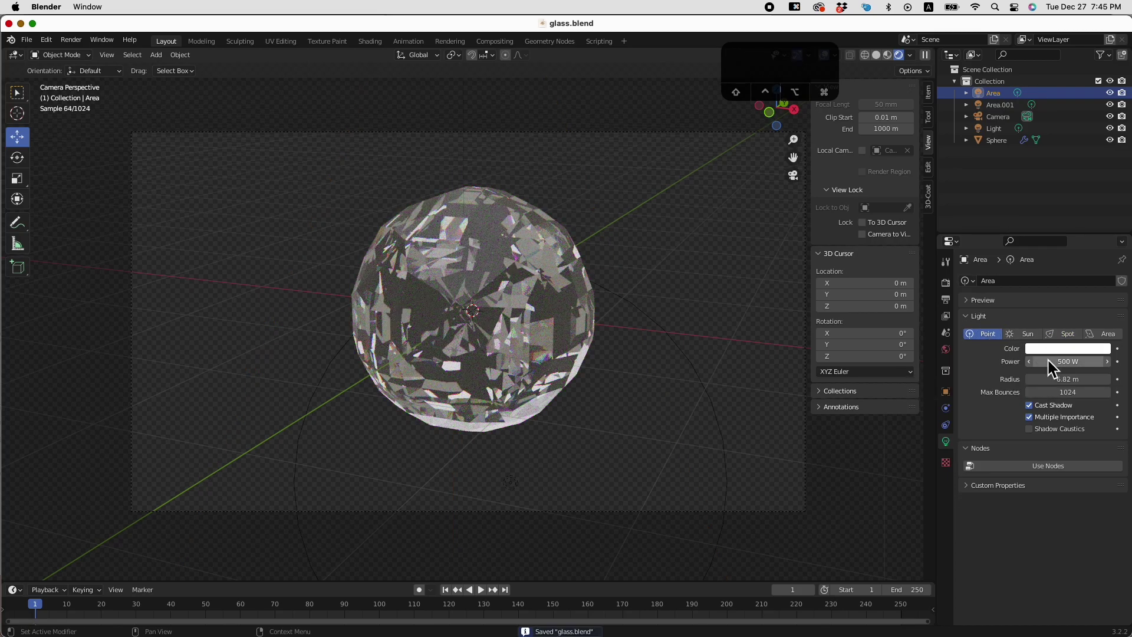
{"action": "left_click", "coordinate": [1048, 362]}
{"action": "type", "text": "1000"}
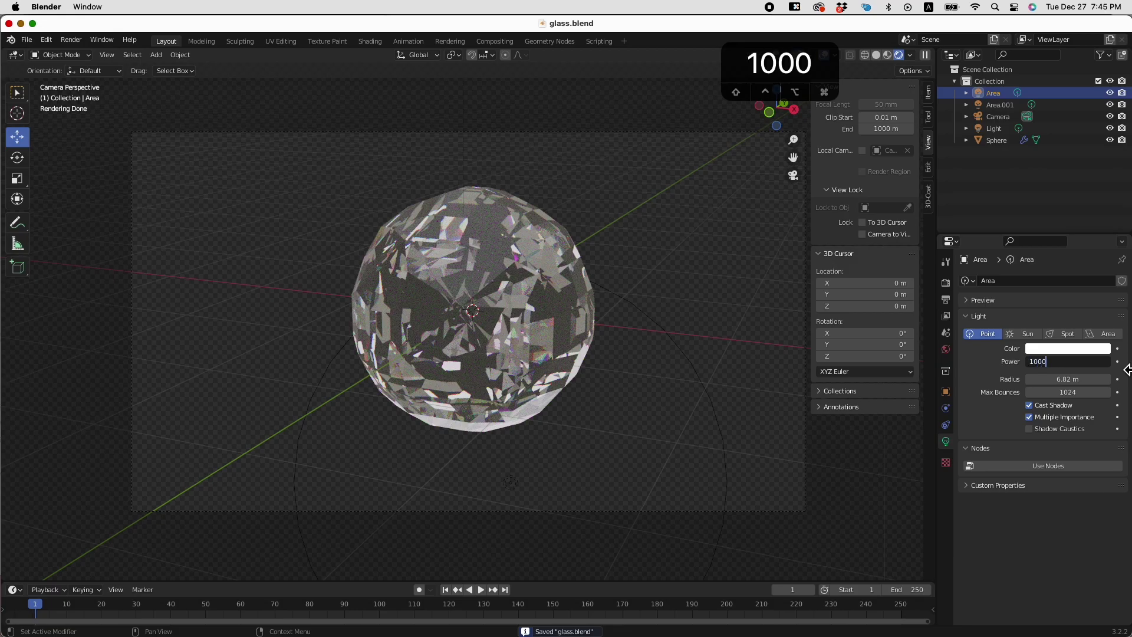
{"action": "key", "text": "Return"}
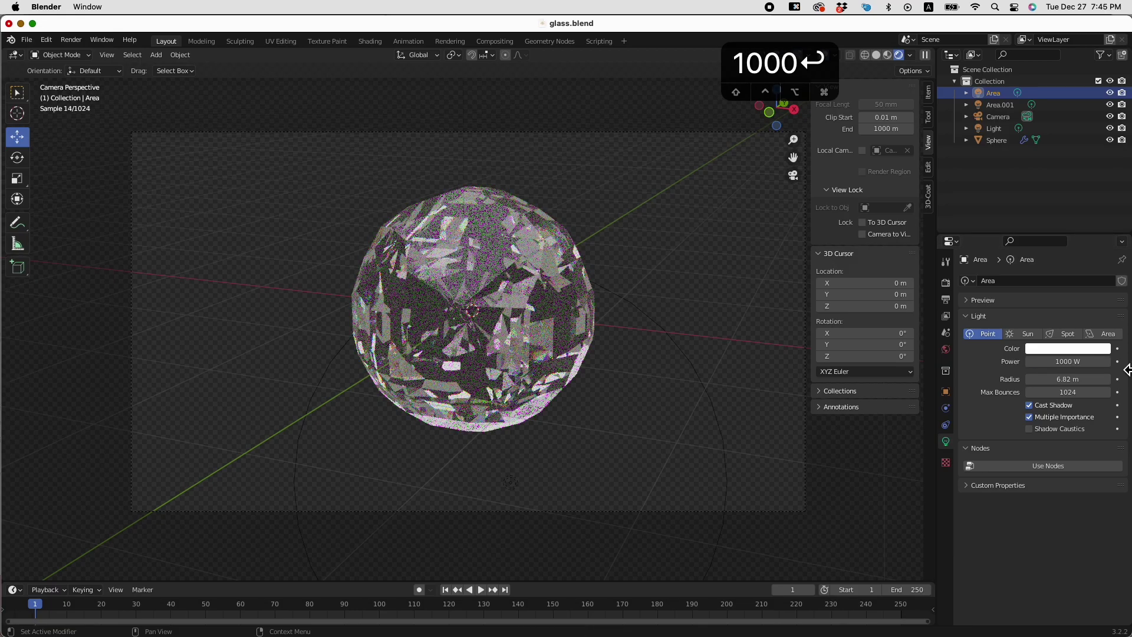
Hide the light named Area and try the Area type on Area.001, undoing that type change.
{"action": "left_click", "coordinate": [1109, 93]}
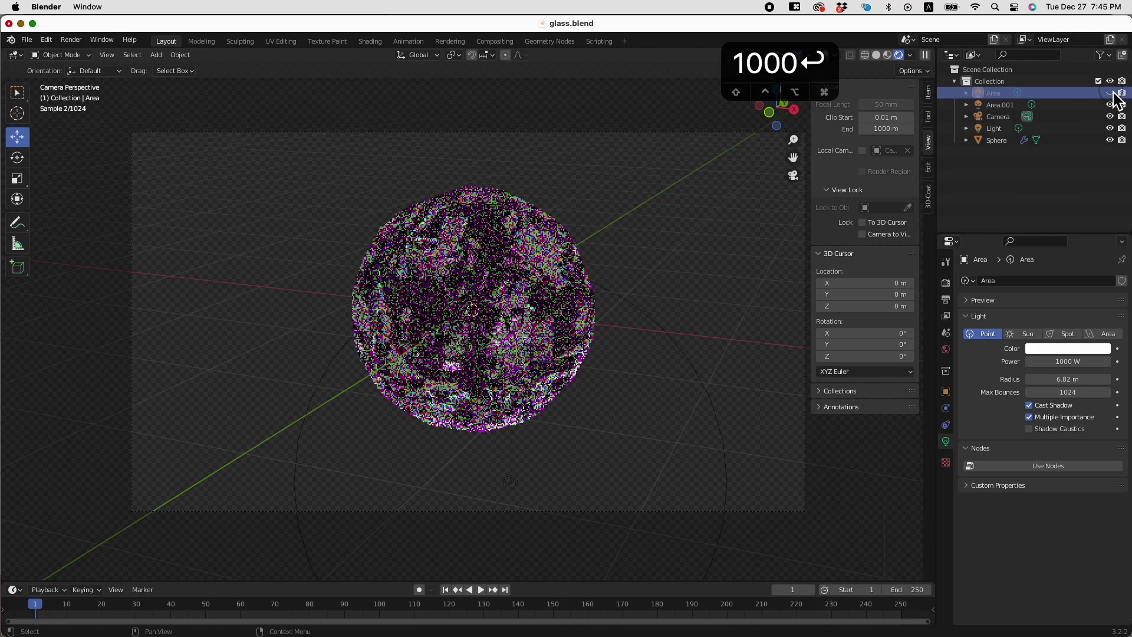
{"action": "left_click", "coordinate": [1035, 105]}
{"action": "left_click_drag", "start_coordinate": [1070, 372], "coordinate": [1071, 373]}
{"action": "left_click", "coordinate": [1097, 334]}
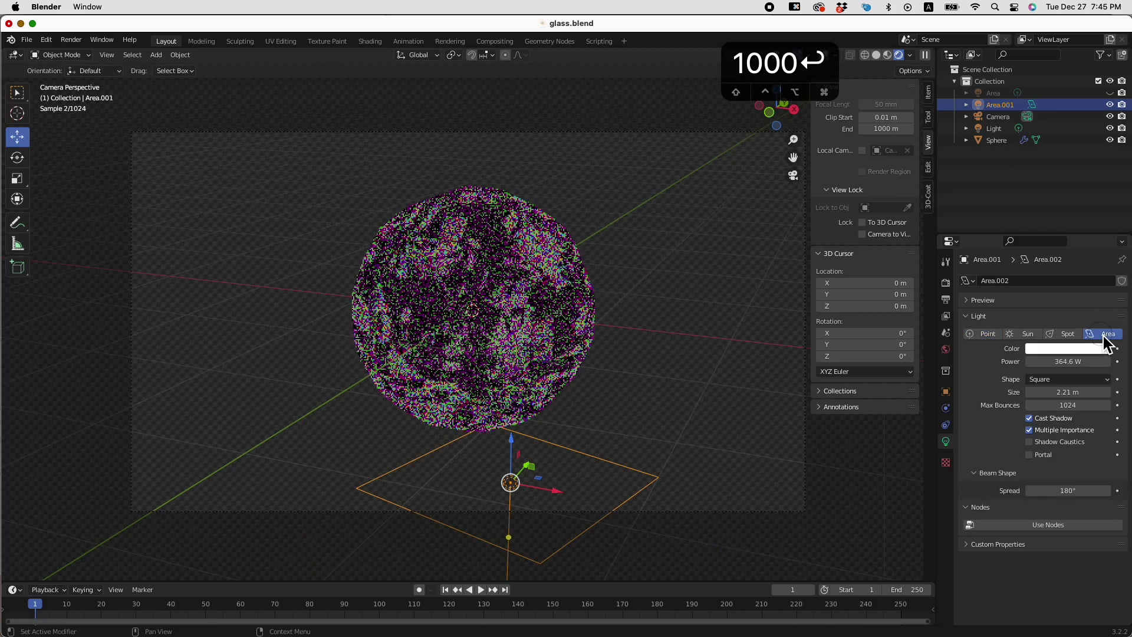
{"action": "key", "text": "super+z"}
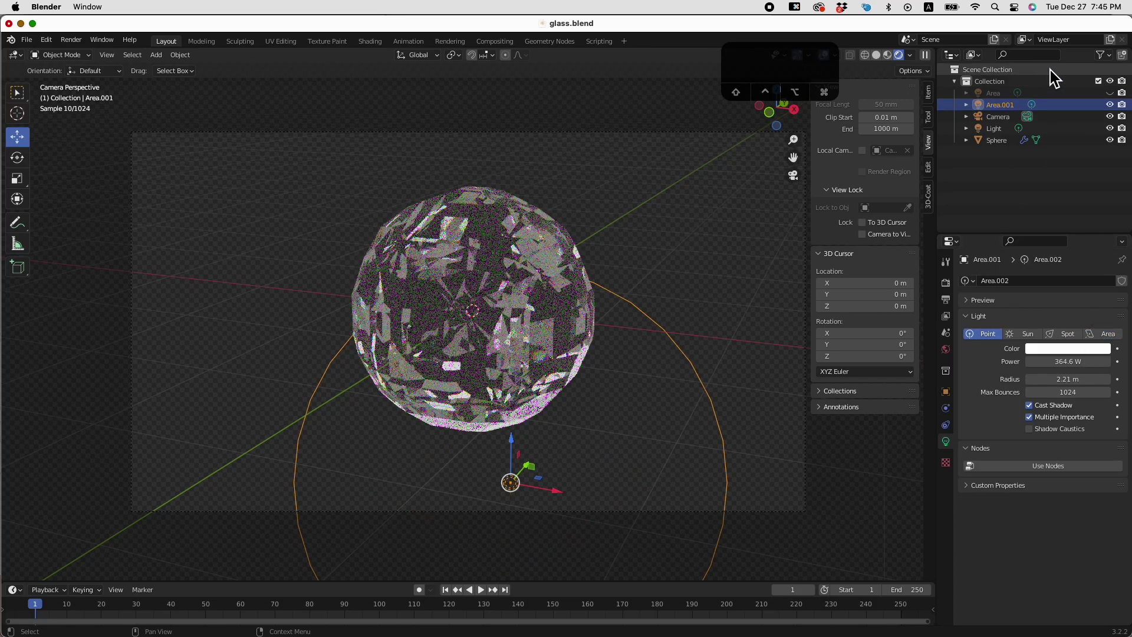
Change the light named Area to the Area type with 987.3 W power, unhide it and save the file.
{"action": "left_click", "coordinate": [1011, 94]}
{"action": "left_click", "coordinate": [1107, 334]}
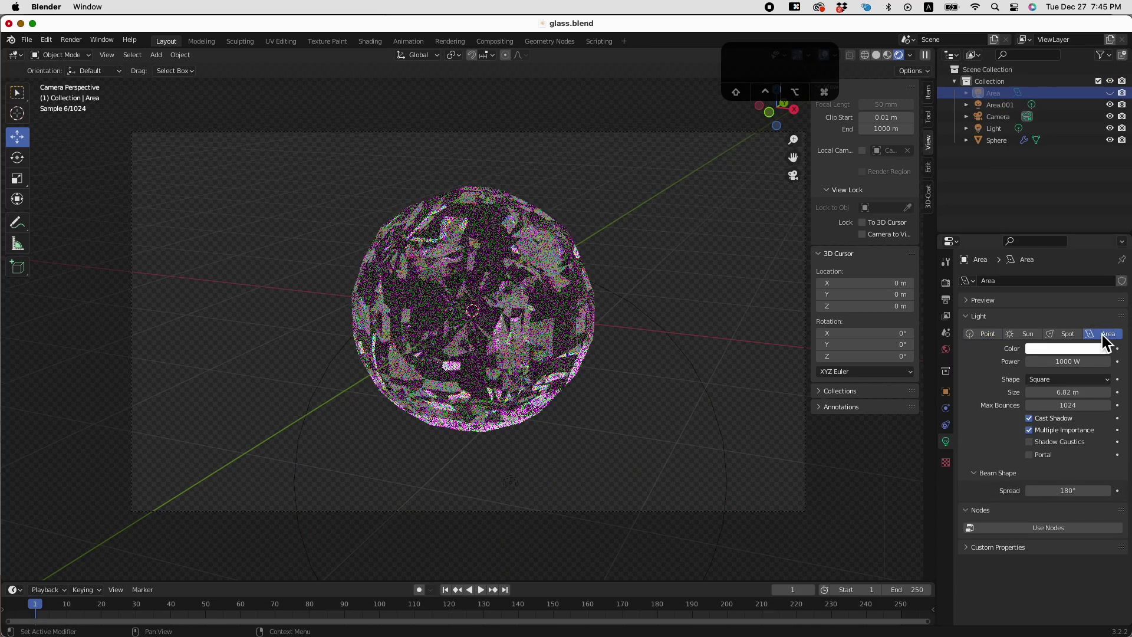
{"action": "key", "text": "super+s"}
{"action": "left_click_drag", "start_coordinate": [1077, 361], "coordinate": [1079, 363]}
{"action": "scroll", "coordinate": [707, 278], "scroll_direction": "down", "scroll_amount": 8}
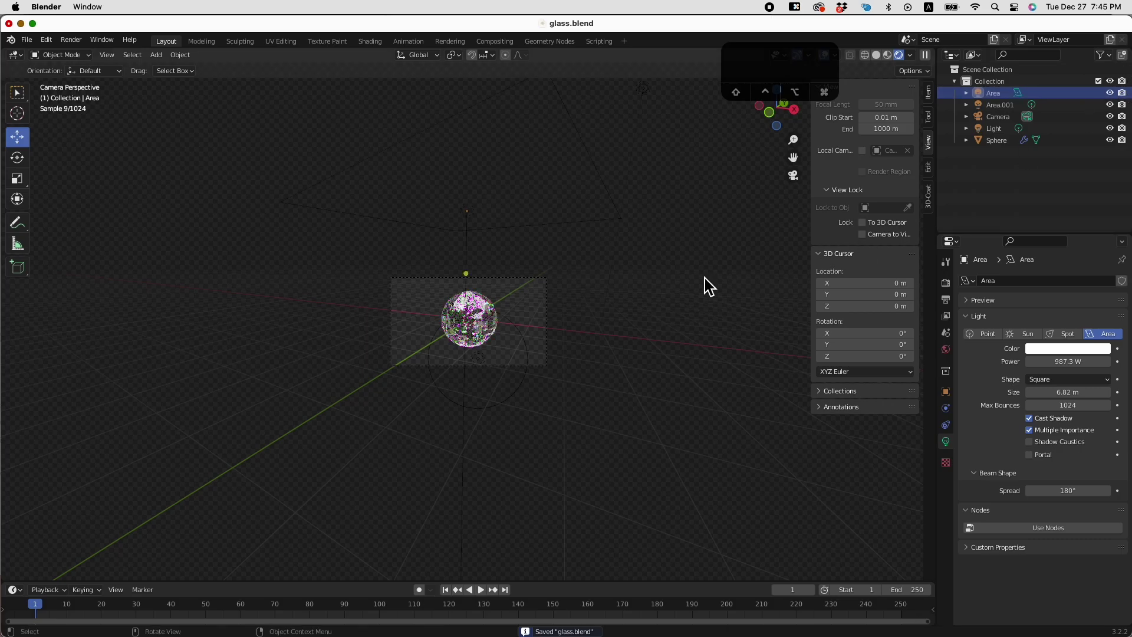
{"action": "scroll", "coordinate": [507, 293], "scroll_direction": "up", "scroll_amount": 3}
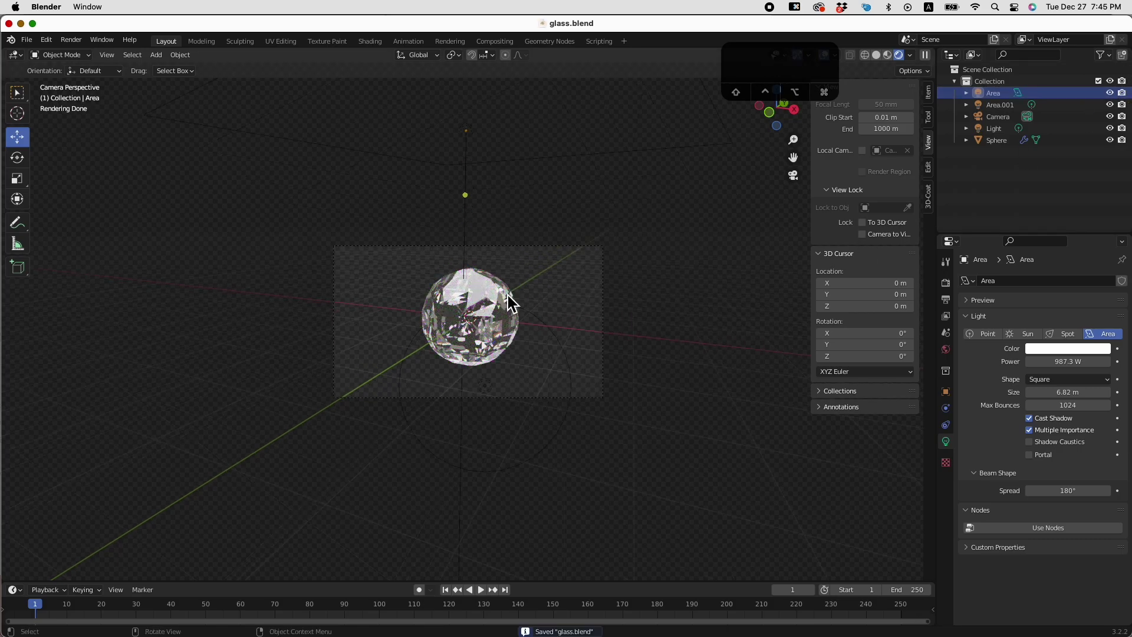
{"action": "scroll", "coordinate": [509, 303], "scroll_direction": "up", "scroll_amount": 2}
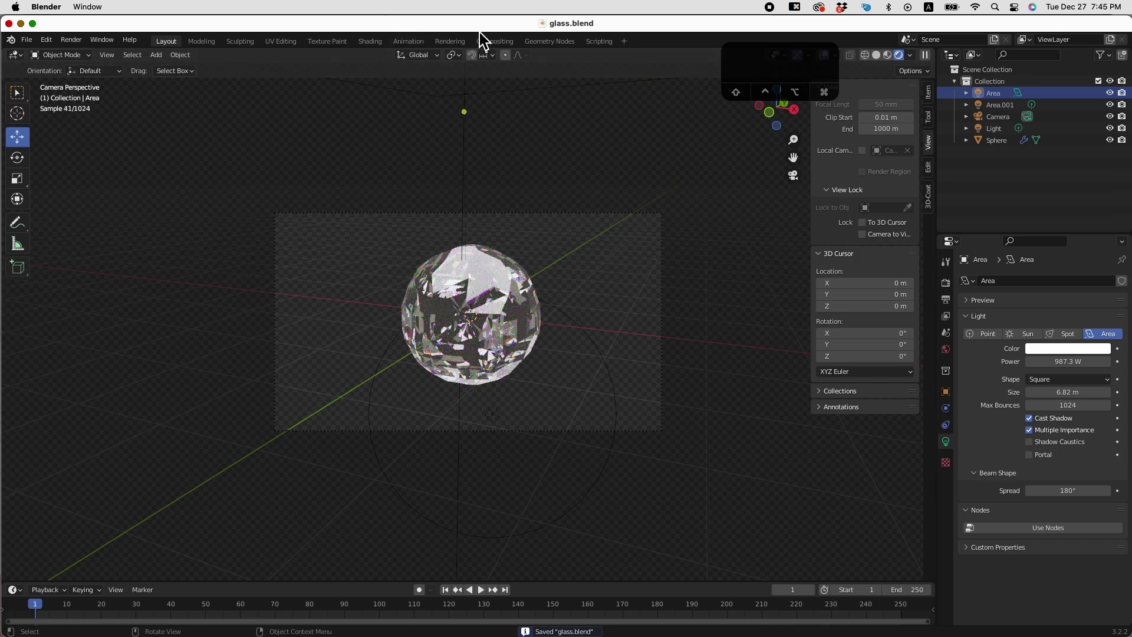
Render the current frame as a still image from the Rendering workspace, closing the empty extra window.
{"action": "left_click", "coordinate": [450, 40]}
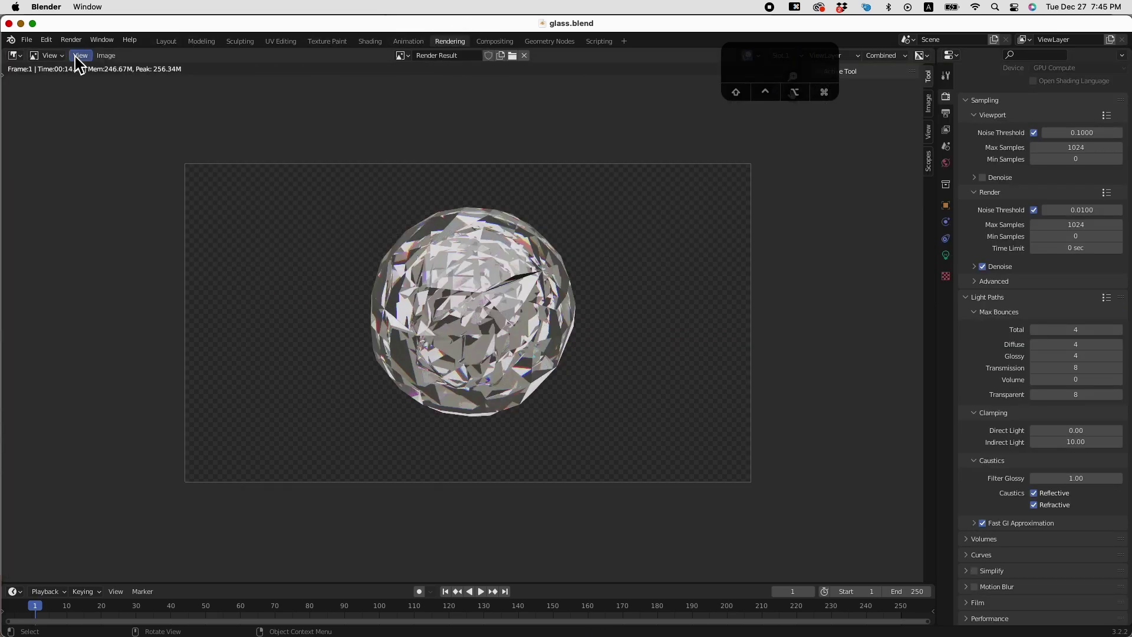
{"action": "left_click", "coordinate": [74, 40]}
{"action": "left_click", "coordinate": [107, 52]}
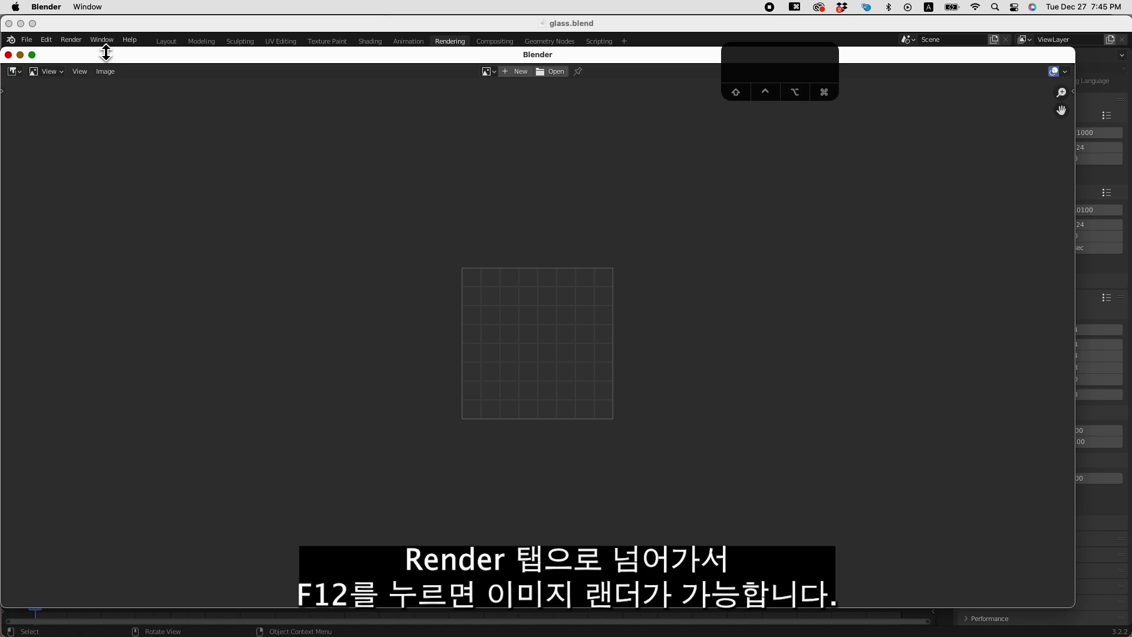
{"action": "left_click", "coordinate": [8, 55]}
{"action": "left_click", "coordinate": [72, 39]}
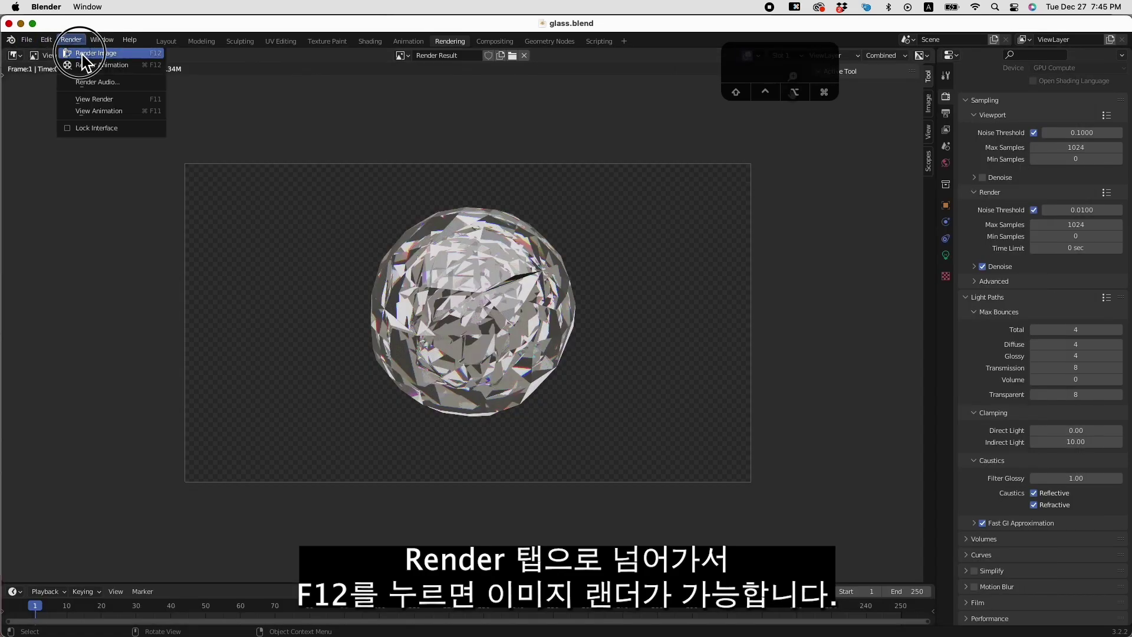
{"action": "left_click", "coordinate": [94, 53]}
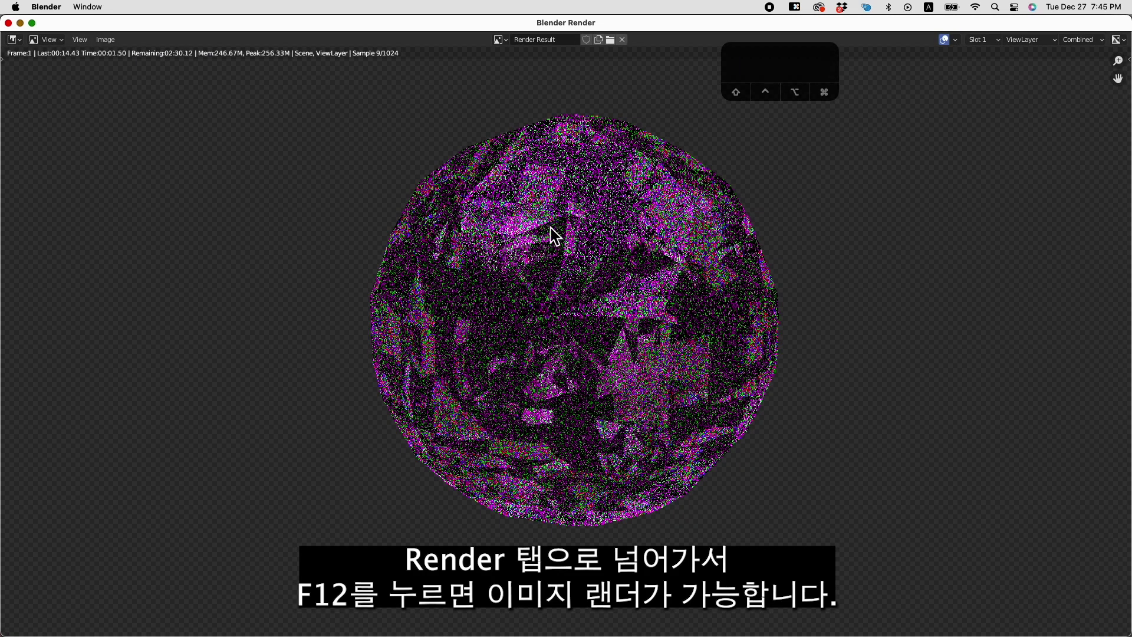